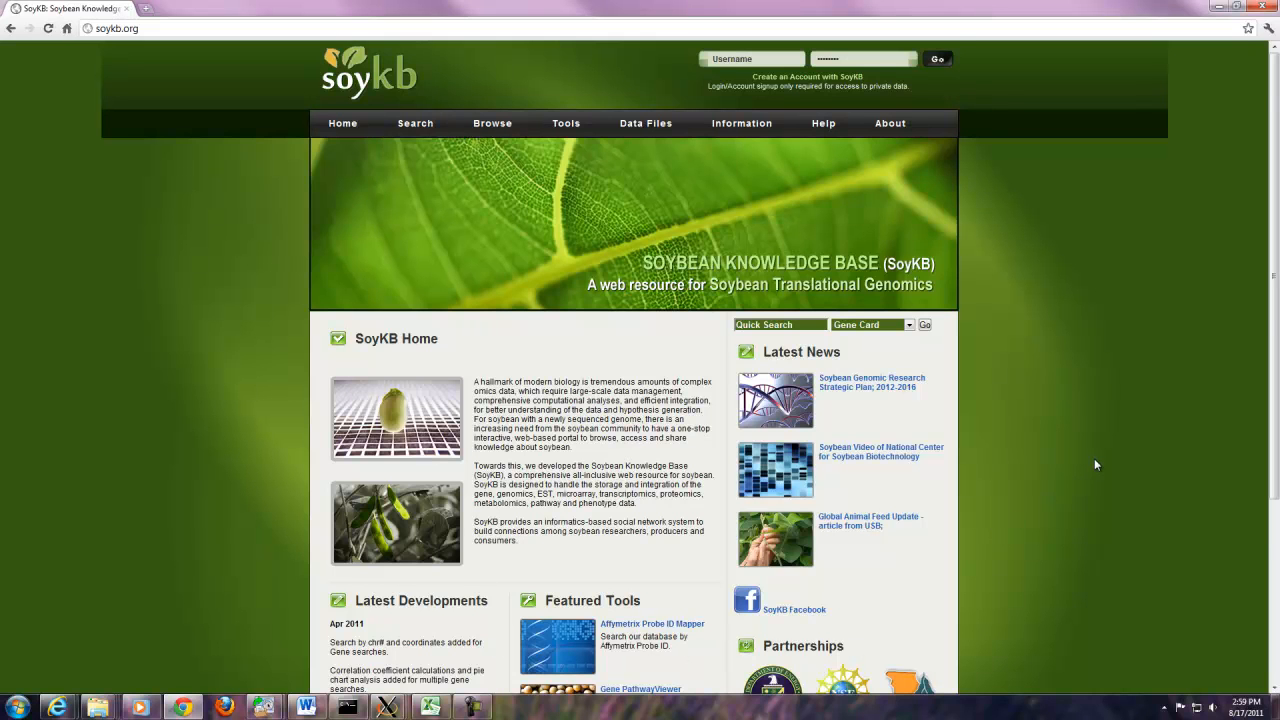
- Scroll through the current page, then bring up the project Contributors list under About
{"action": "scroll", "coordinate": [1094, 458], "scroll_direction": "down", "scroll_amount": 3}
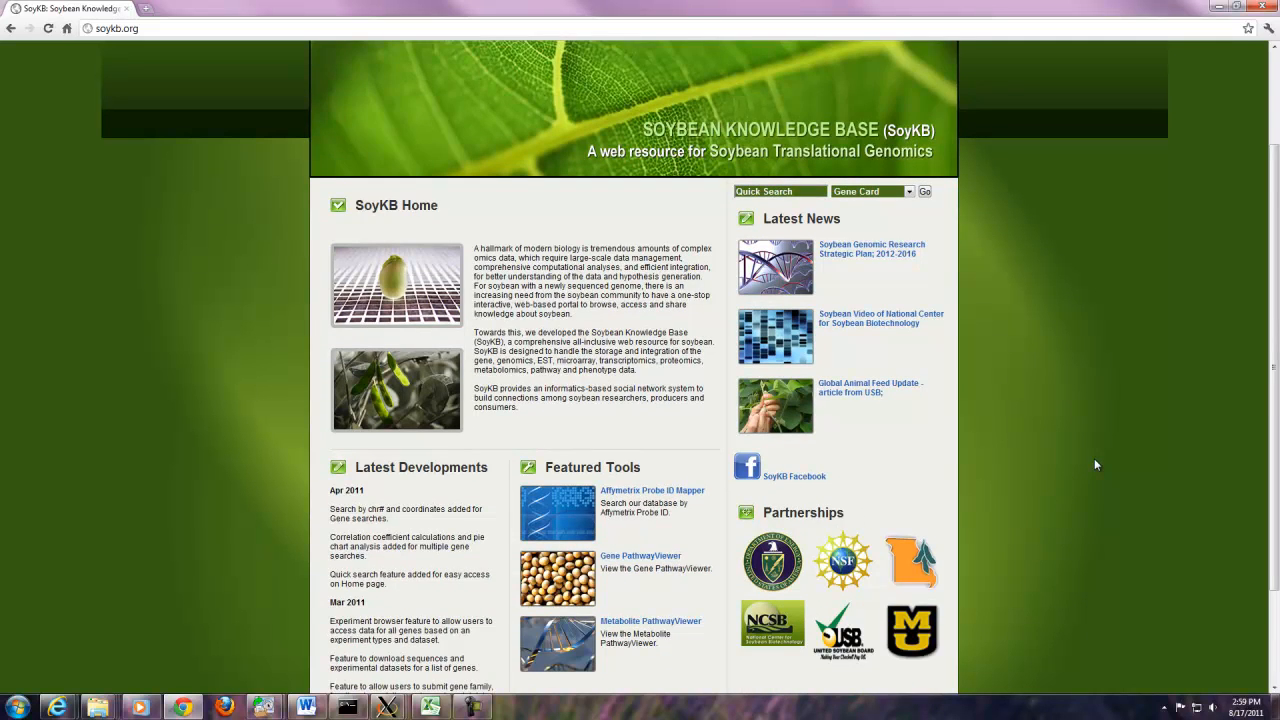
{"action": "scroll", "coordinate": [1094, 458], "scroll_direction": "down", "scroll_amount": 2}
{"action": "scroll", "coordinate": [1094, 458], "scroll_direction": "down", "scroll_amount": 1}
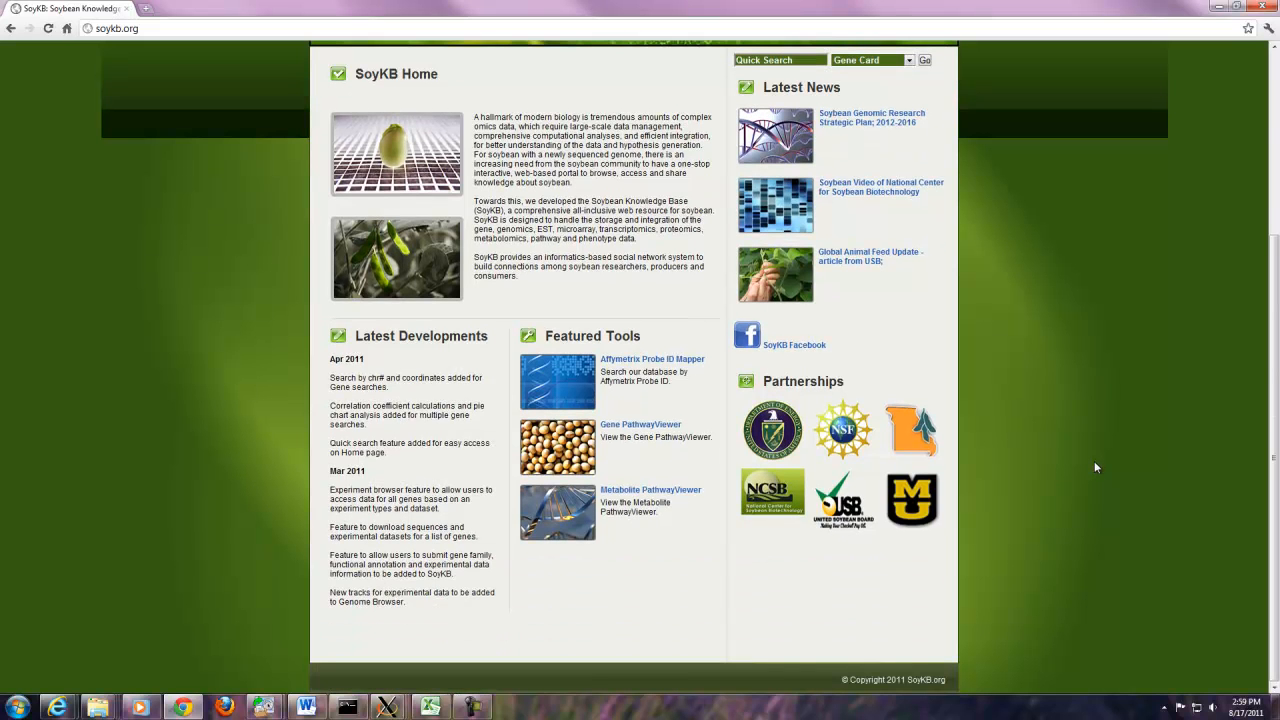
{"action": "scroll", "coordinate": [1094, 462], "scroll_direction": "up", "scroll_amount": 3}
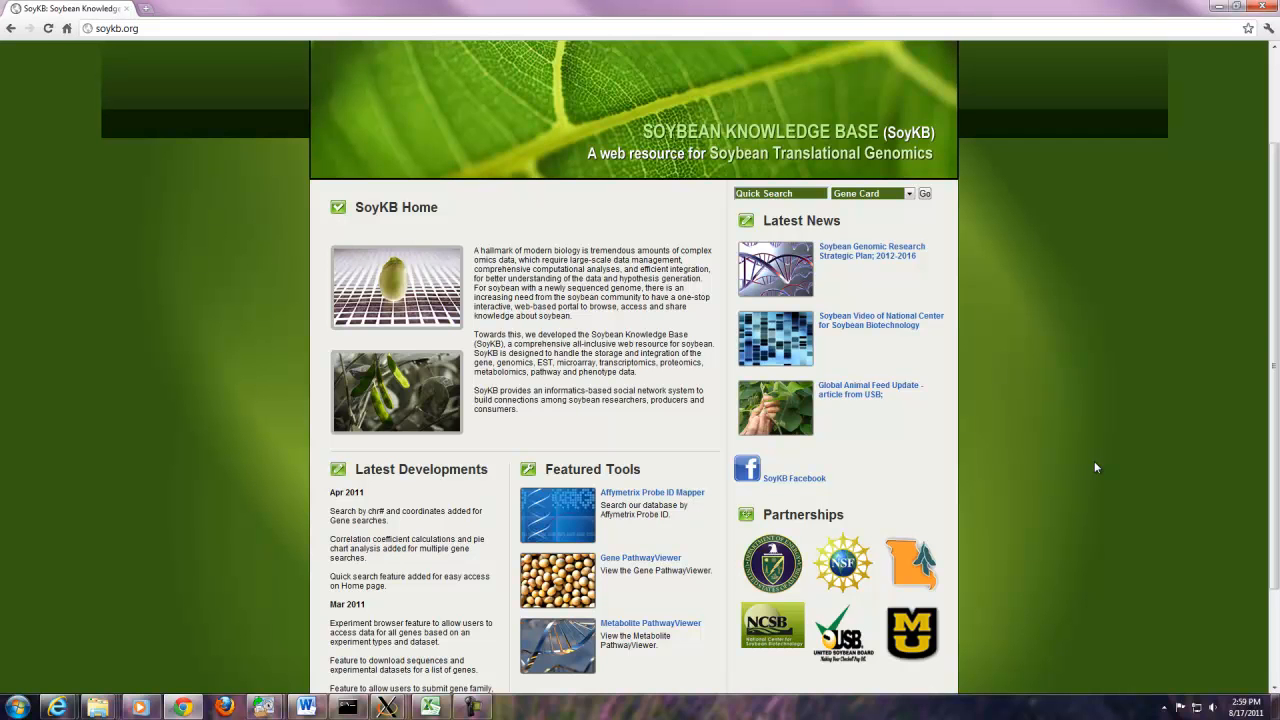
{"action": "scroll", "coordinate": [1094, 467], "scroll_direction": "up", "scroll_amount": 1}
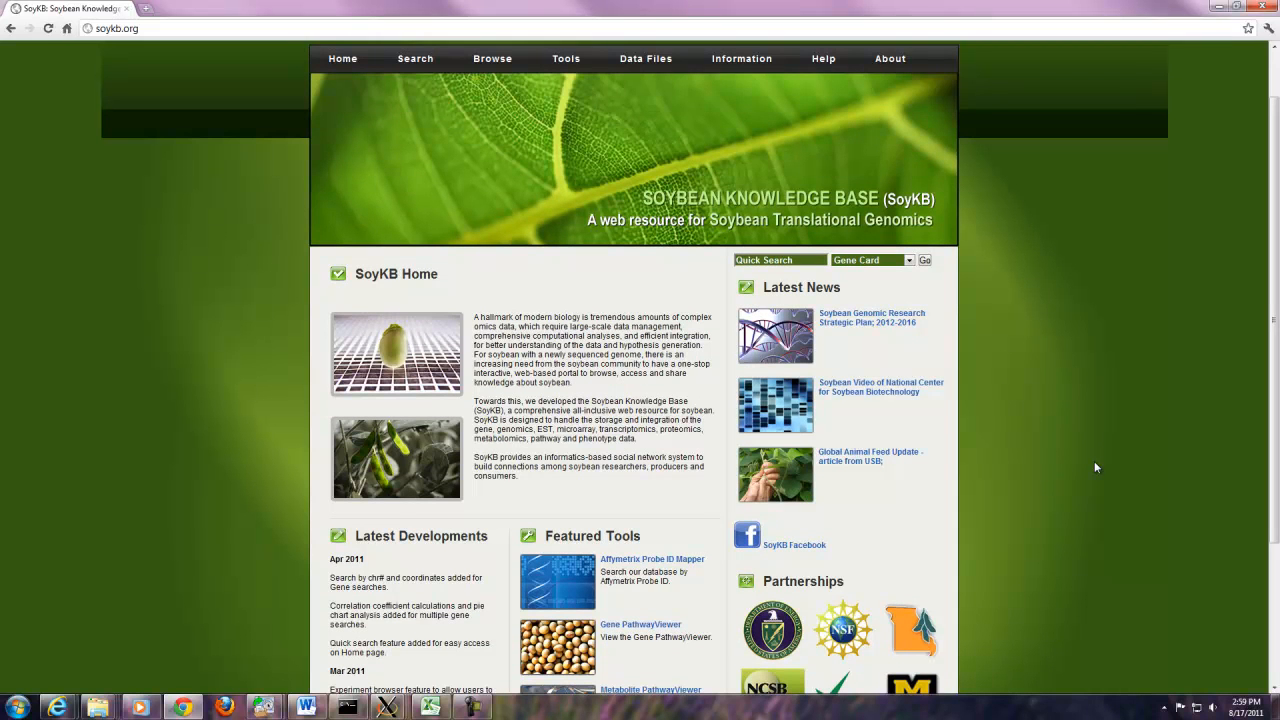
{"action": "scroll", "coordinate": [1094, 467], "scroll_direction": "up", "scroll_amount": 1}
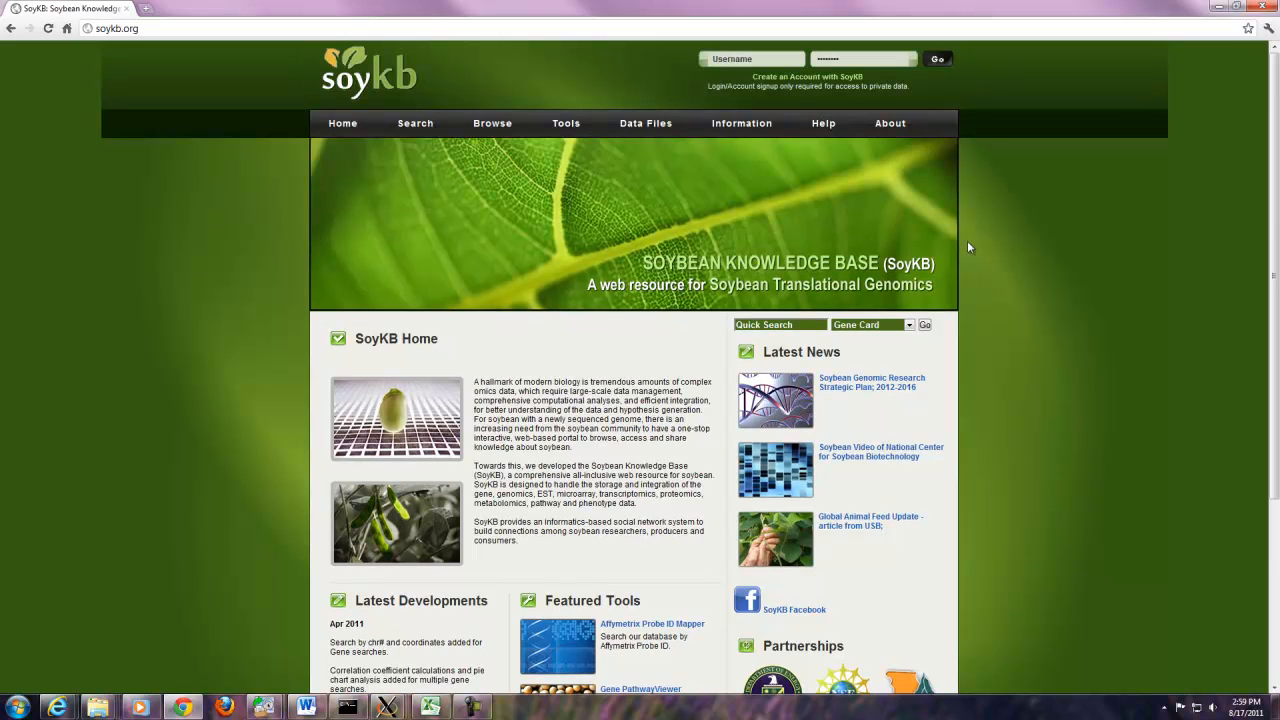
{"action": "mouse_move", "coordinate": [890, 124]}
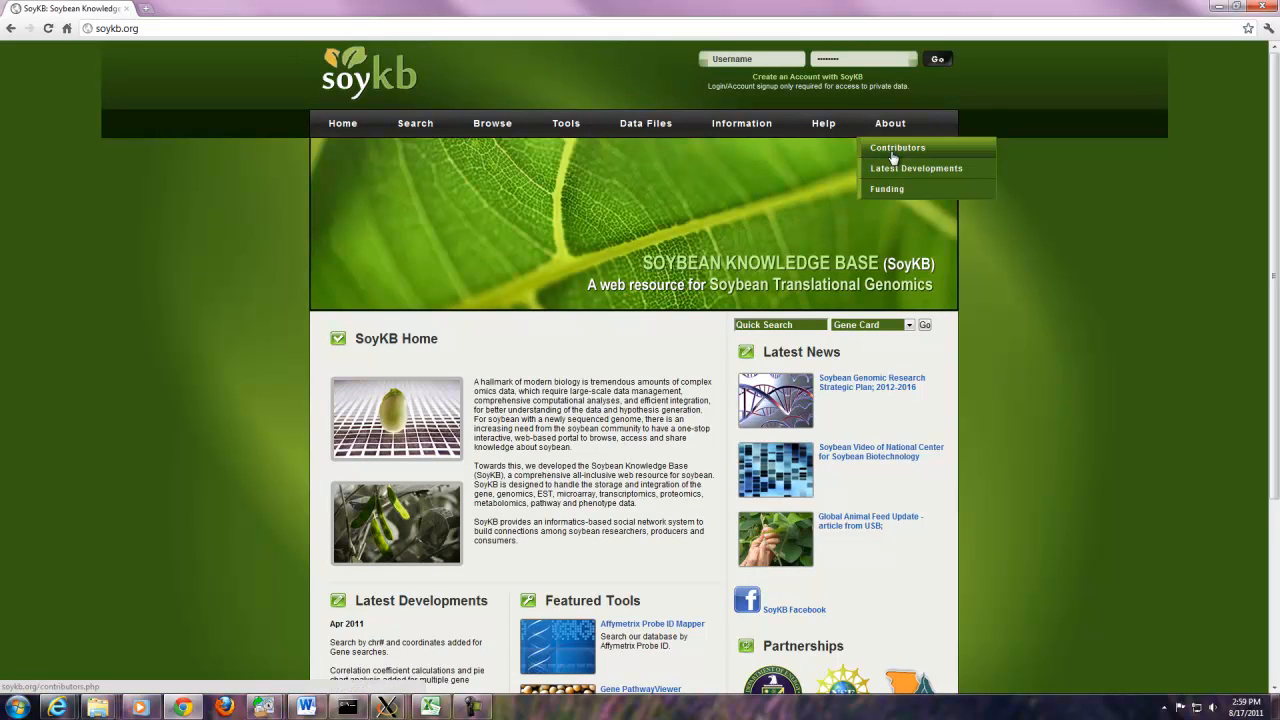
{"action": "left_click", "coordinate": [893, 152]}
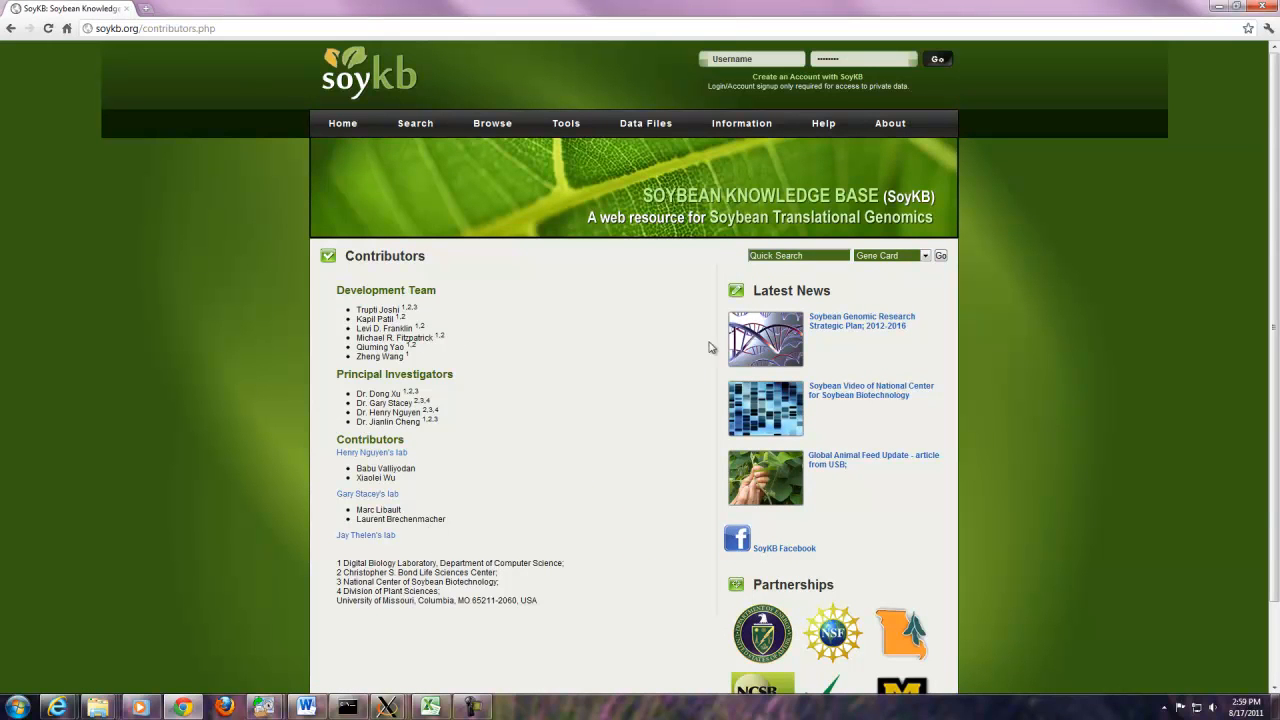
- Read through the Latest Site Developments page, then go to the Funding page
{"action": "mouse_move", "coordinate": [893, 128]}
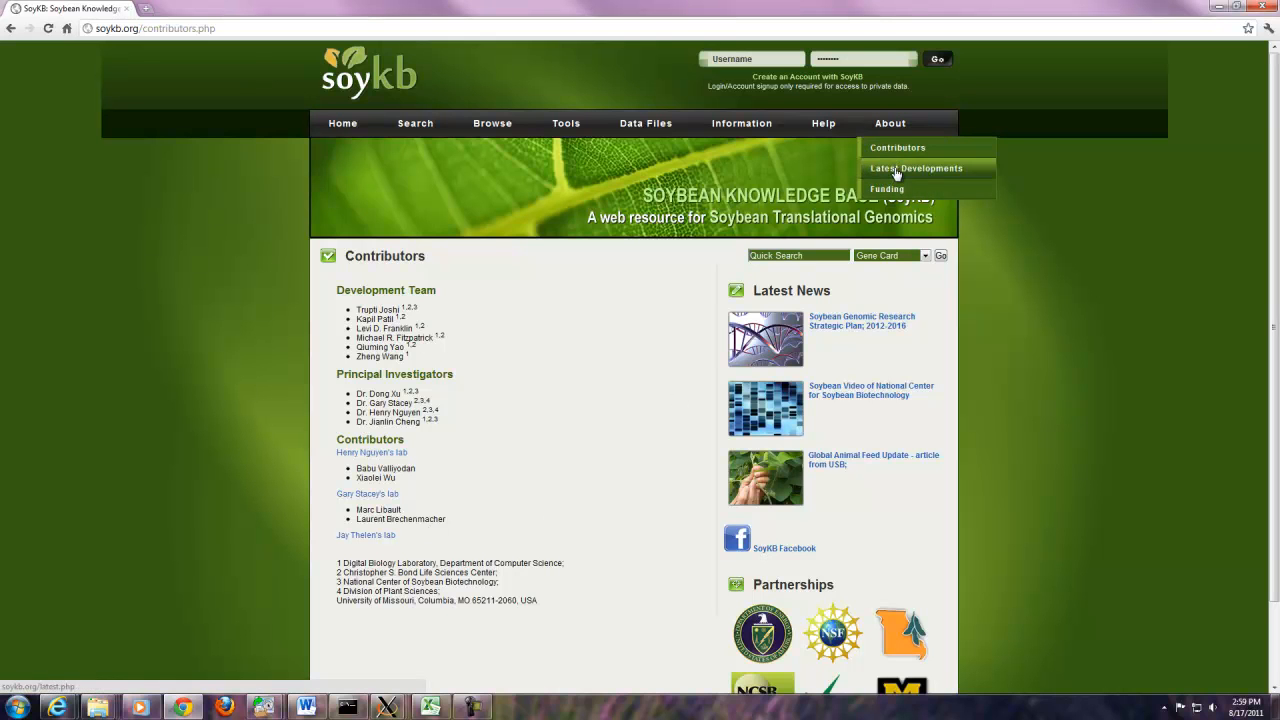
{"action": "left_click", "coordinate": [893, 169]}
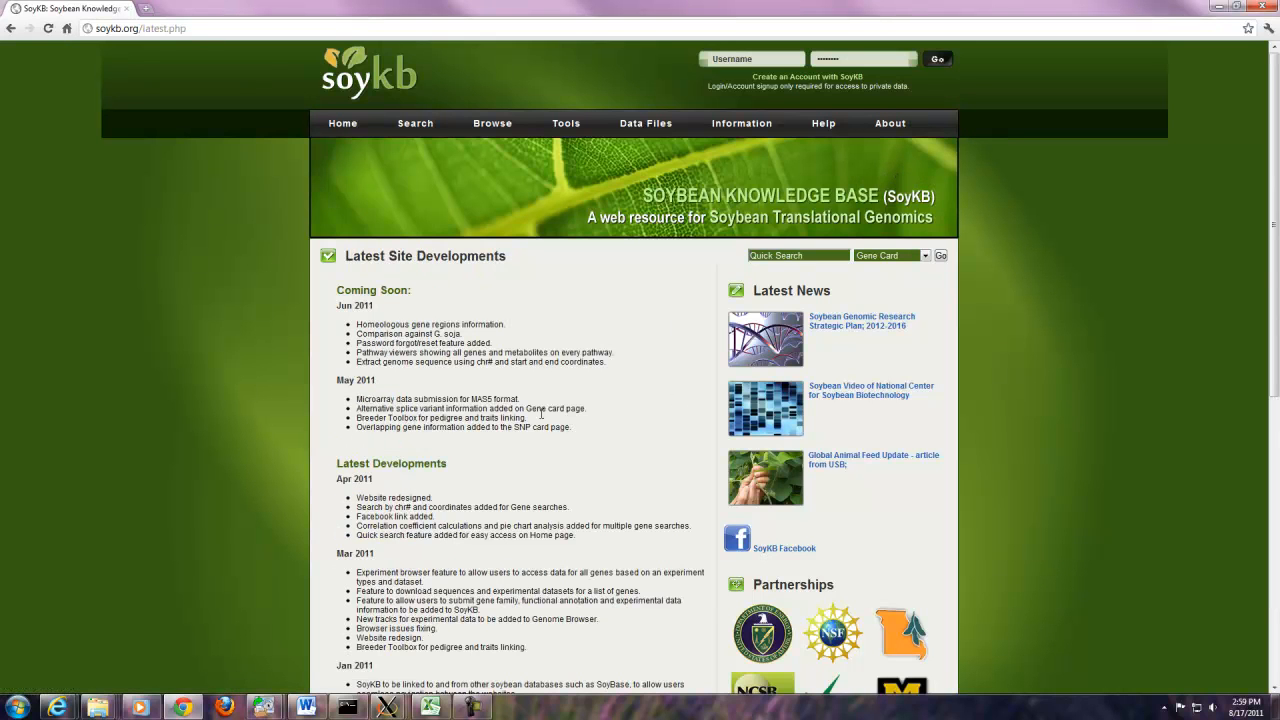
{"action": "scroll", "coordinate": [542, 413], "scroll_direction": "down", "scroll_amount": 1}
{"action": "scroll", "coordinate": [542, 413], "scroll_direction": "down", "scroll_amount": 2}
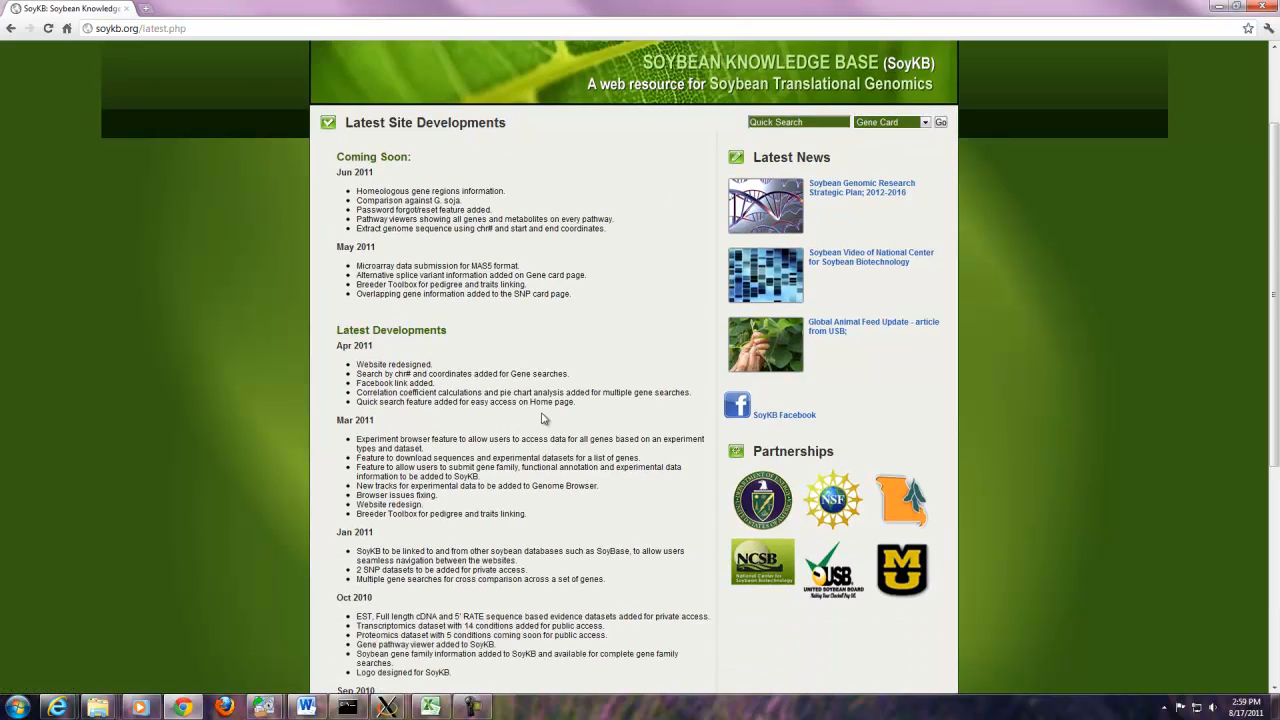
{"action": "scroll", "coordinate": [542, 419], "scroll_direction": "down", "scroll_amount": 3}
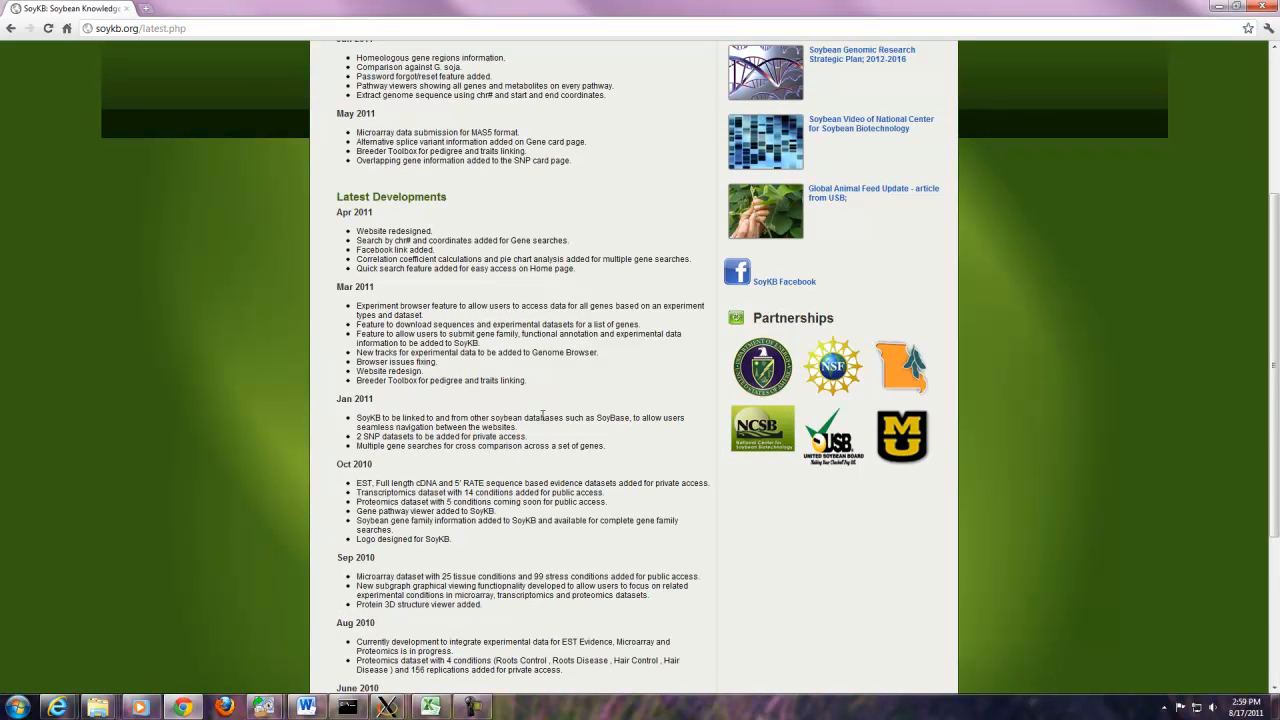
{"action": "scroll", "coordinate": [542, 415], "scroll_direction": "down", "scroll_amount": 2}
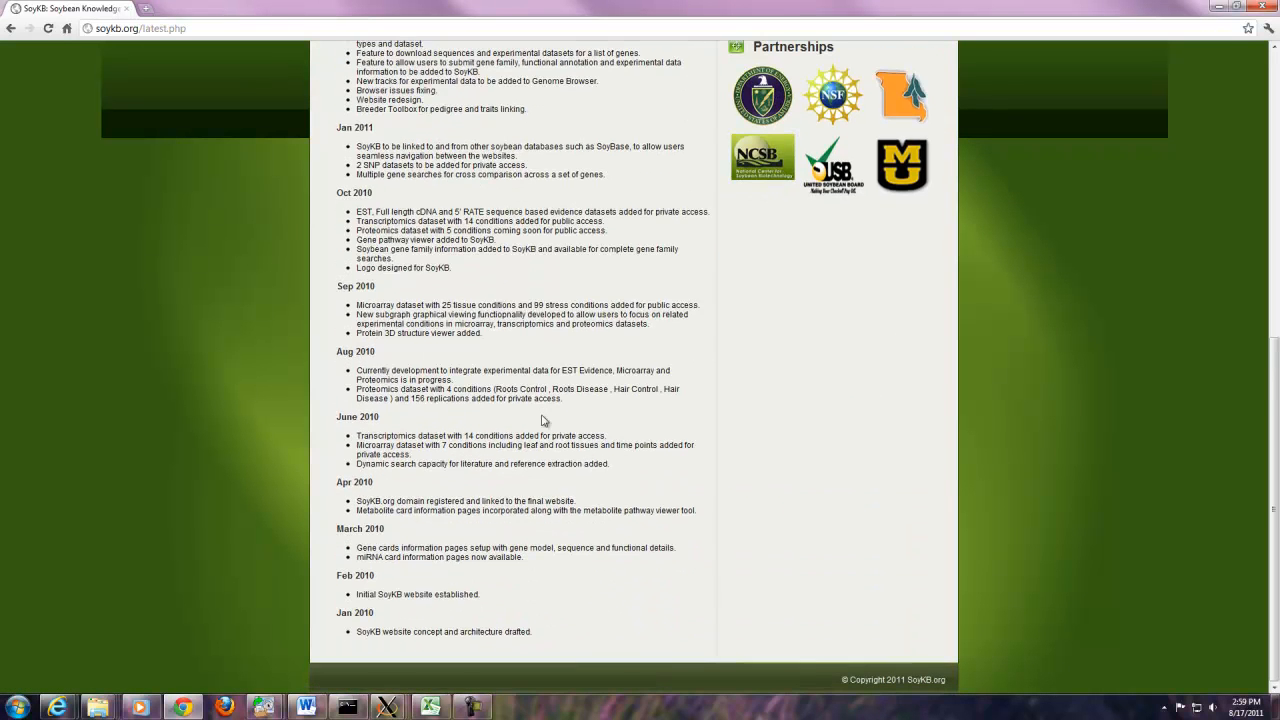
{"action": "scroll", "coordinate": [542, 420], "scroll_direction": "up", "scroll_amount": 8}
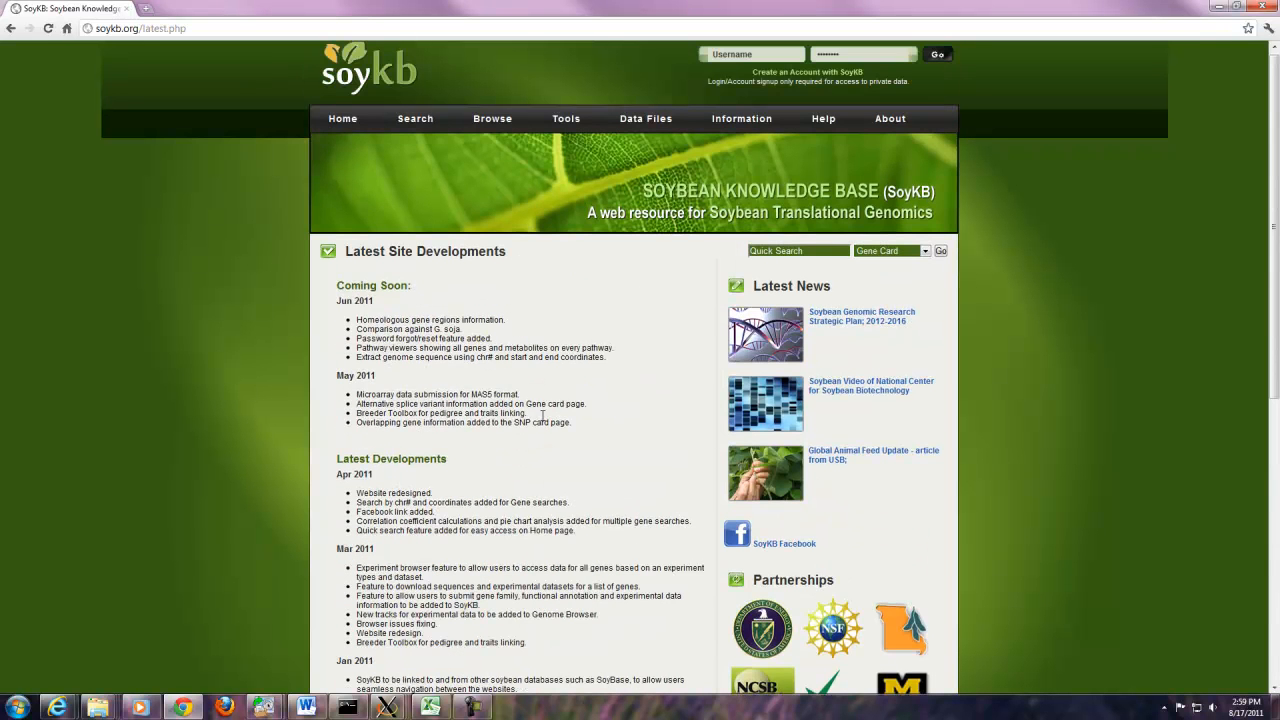
{"action": "mouse_move", "coordinate": [886, 122]}
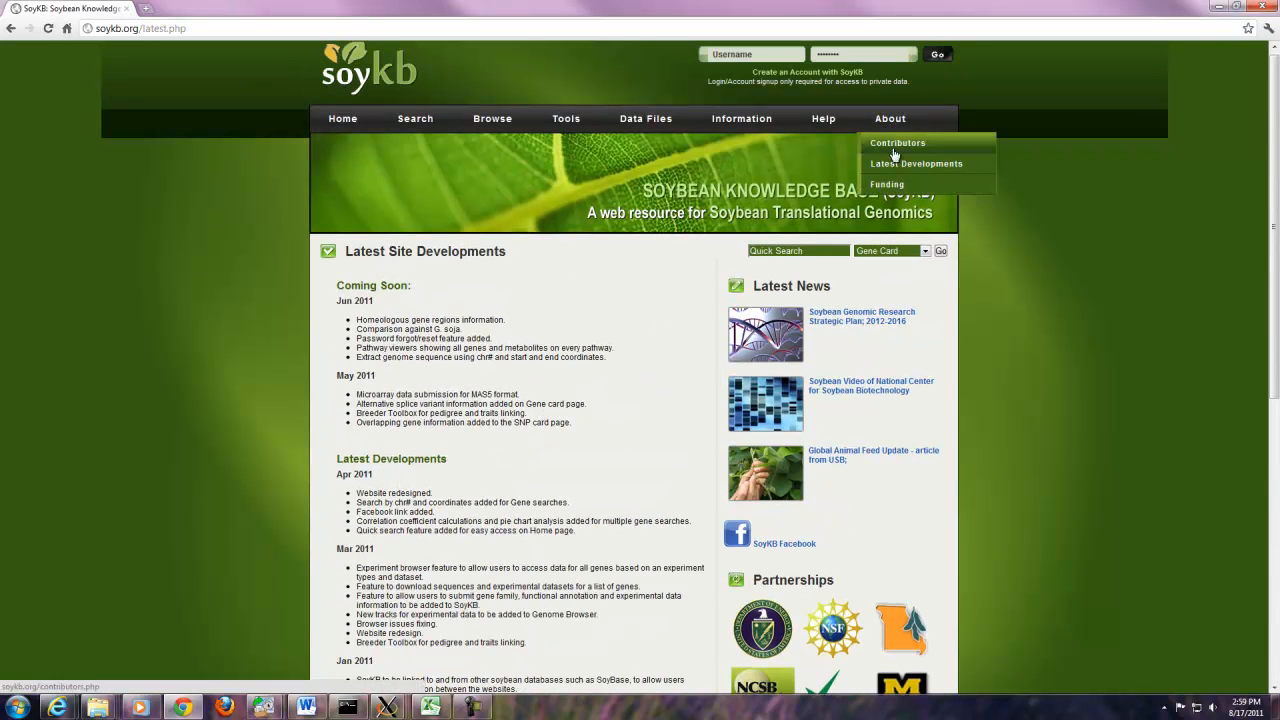
{"action": "left_click", "coordinate": [887, 186]}
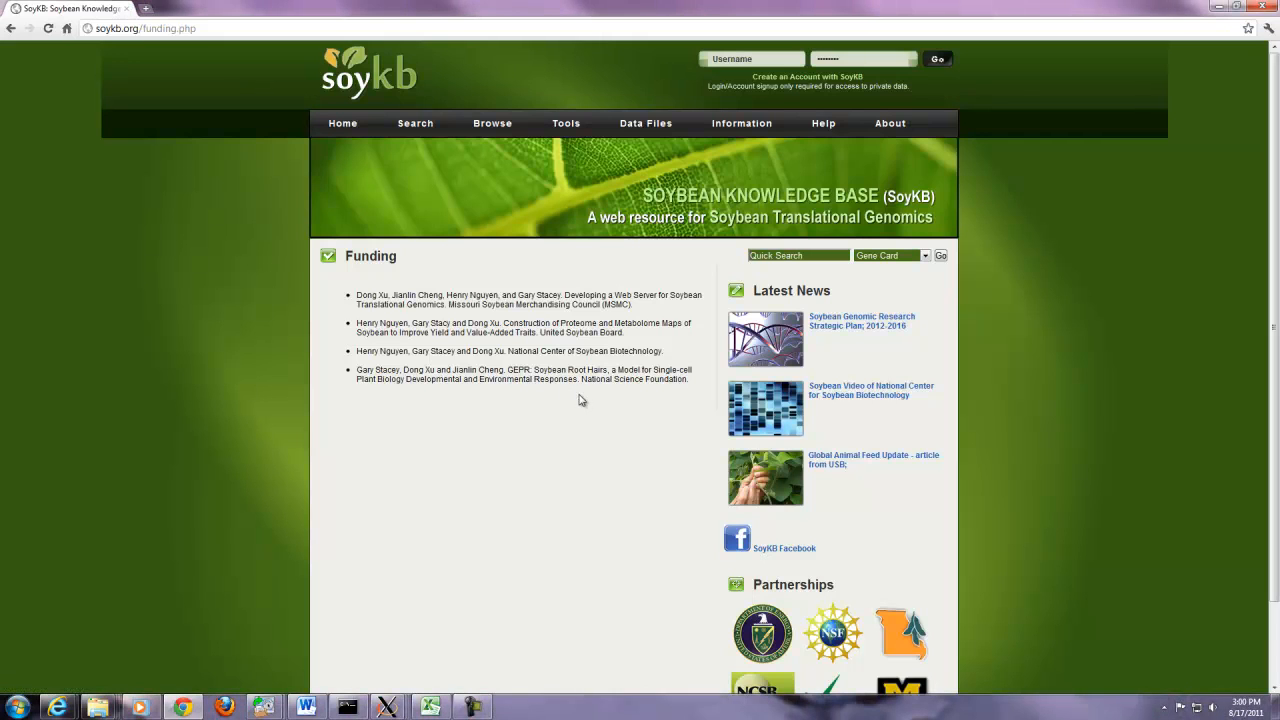
- Visit Sign Up/Access Levels, then read the Architecture page's database, web interface, browser and pathway modules
{"action": "mouse_move", "coordinate": [826, 128]}
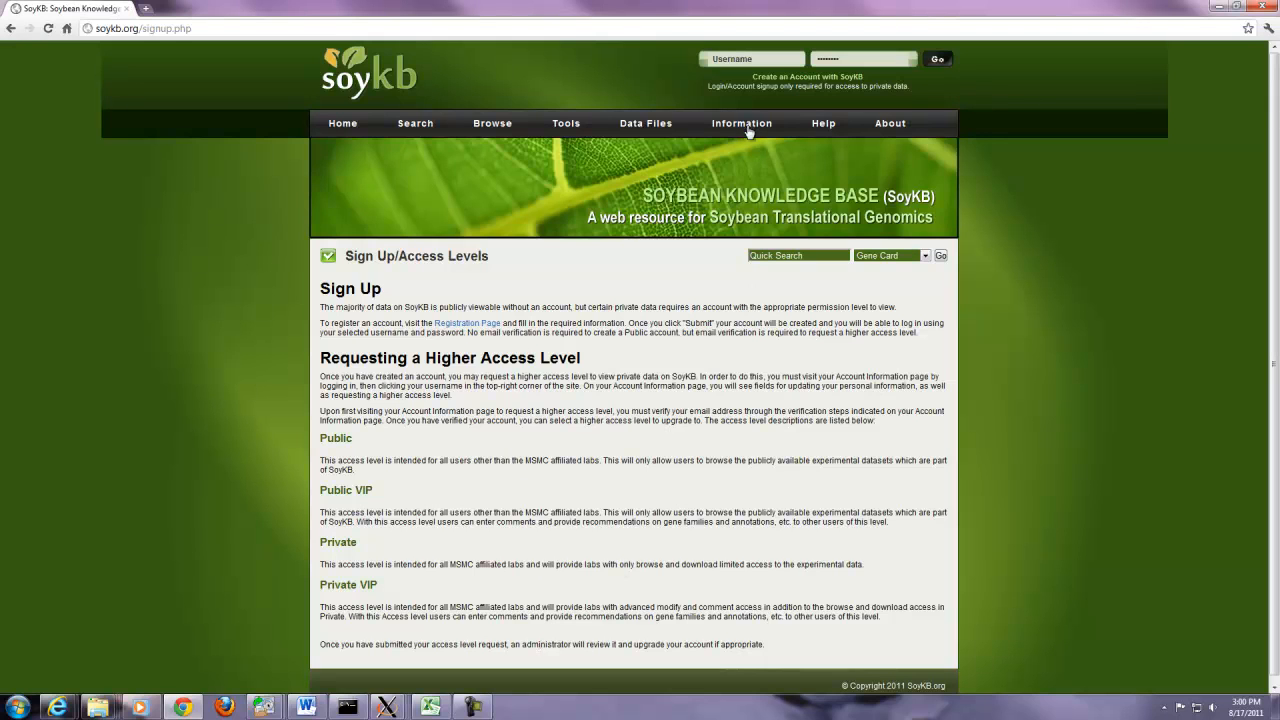
{"action": "mouse_move", "coordinate": [748, 127]}
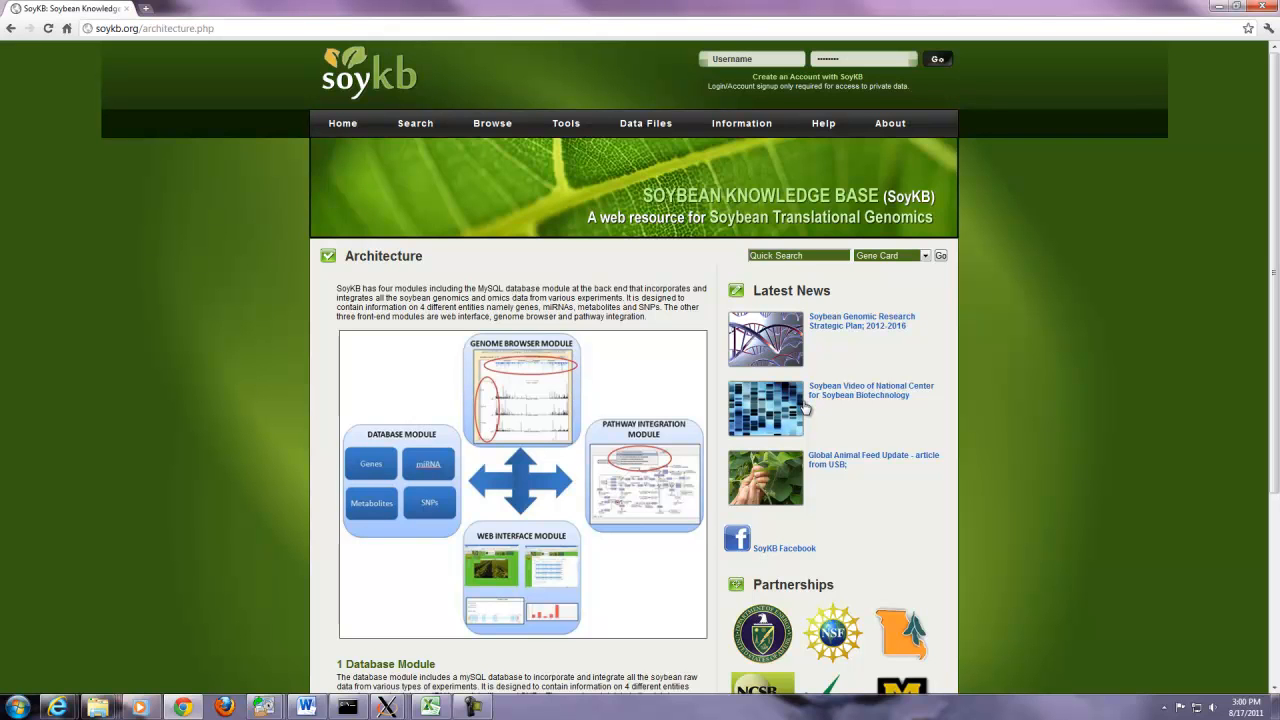
{"action": "scroll", "coordinate": [805, 408], "scroll_direction": "down", "scroll_amount": 3}
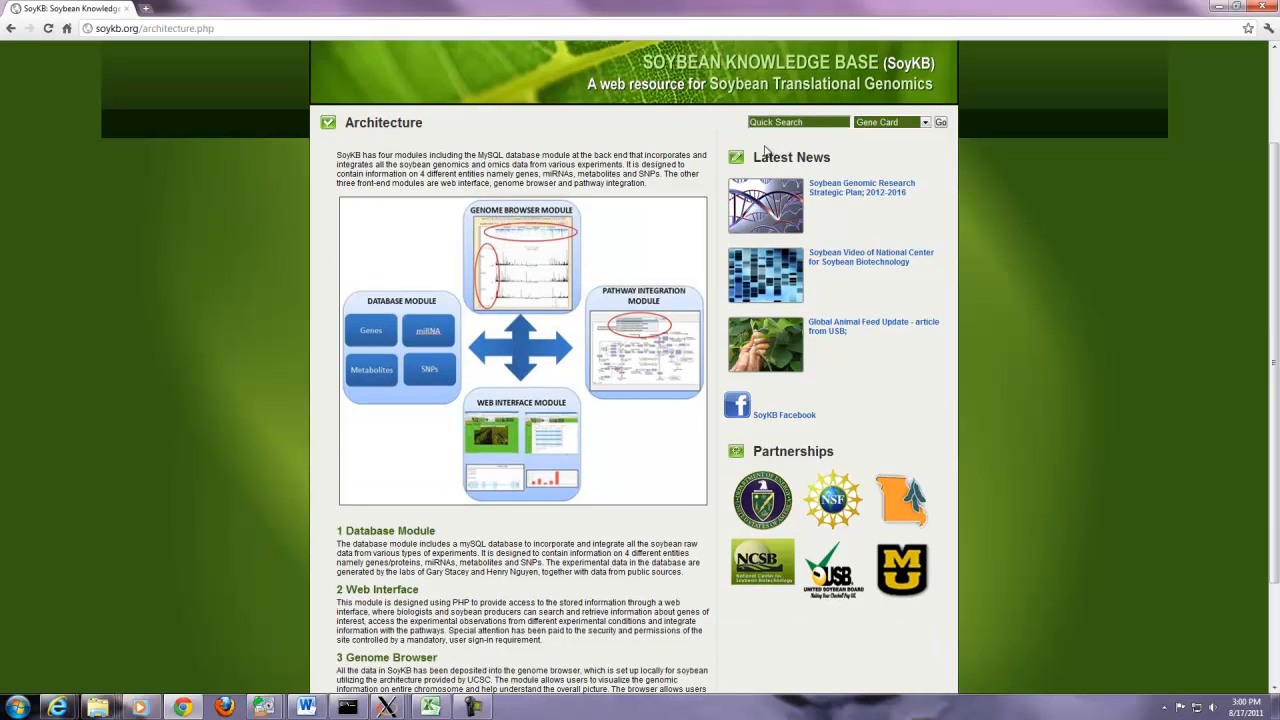
{"action": "scroll", "coordinate": [746, 180], "scroll_direction": "down", "scroll_amount": 3}
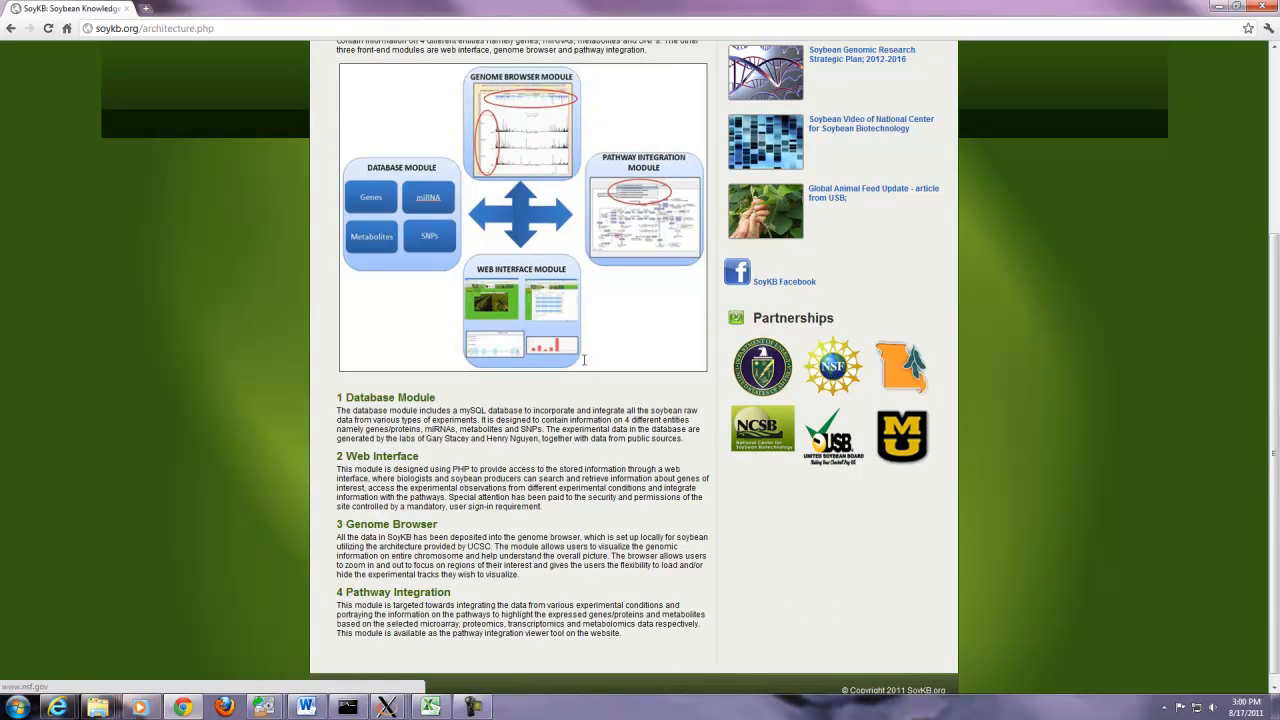
{"action": "scroll", "coordinate": [585, 360], "scroll_direction": "down", "scroll_amount": 1}
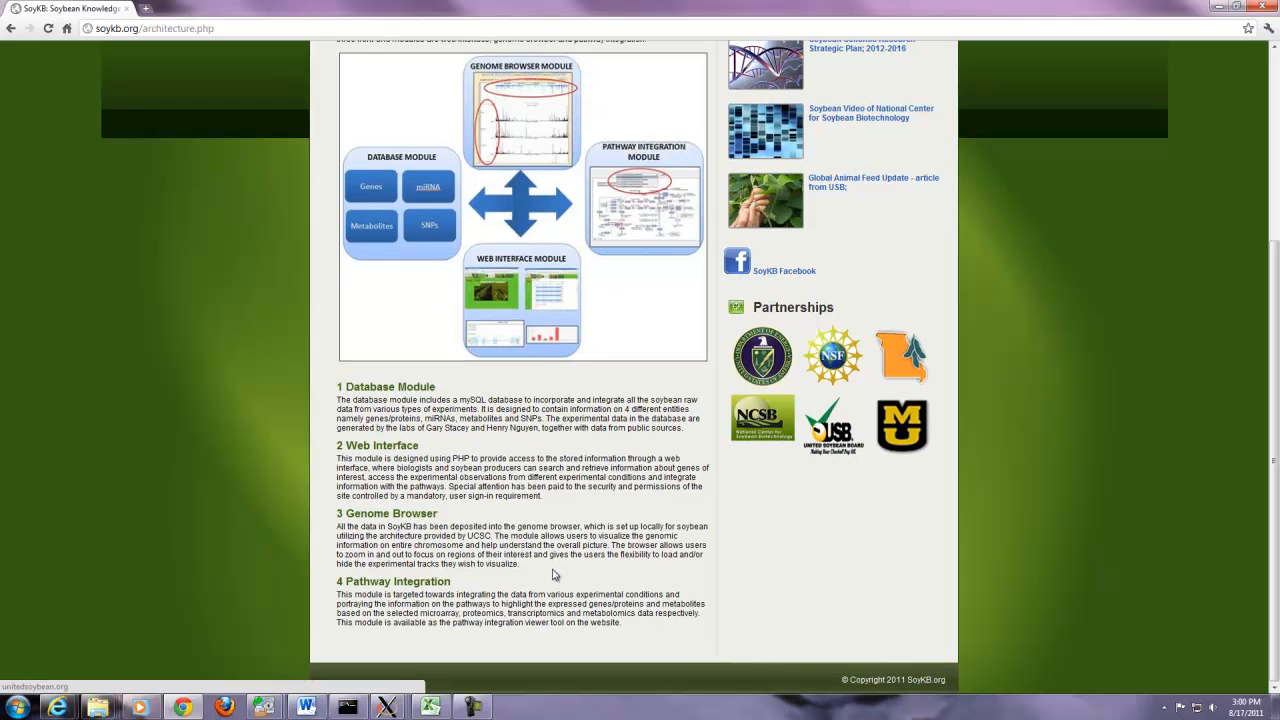
{"action": "scroll", "coordinate": [790, 324], "scroll_direction": "up", "scroll_amount": 3}
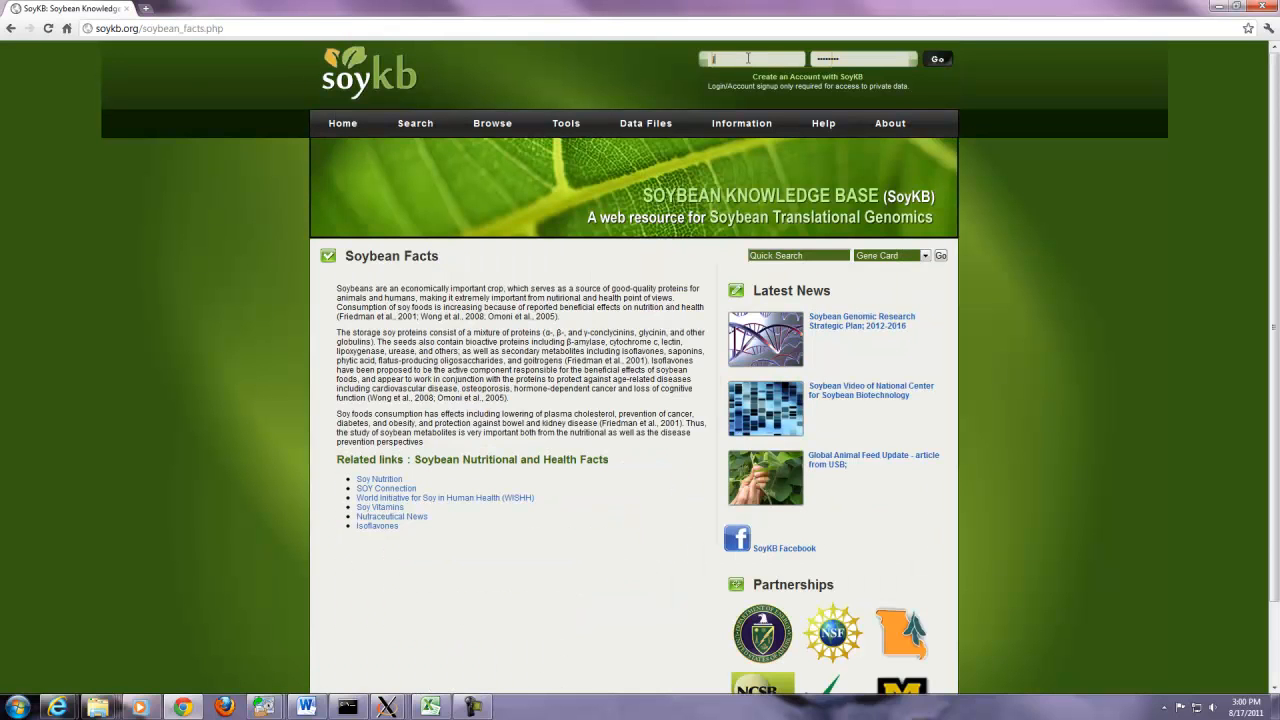
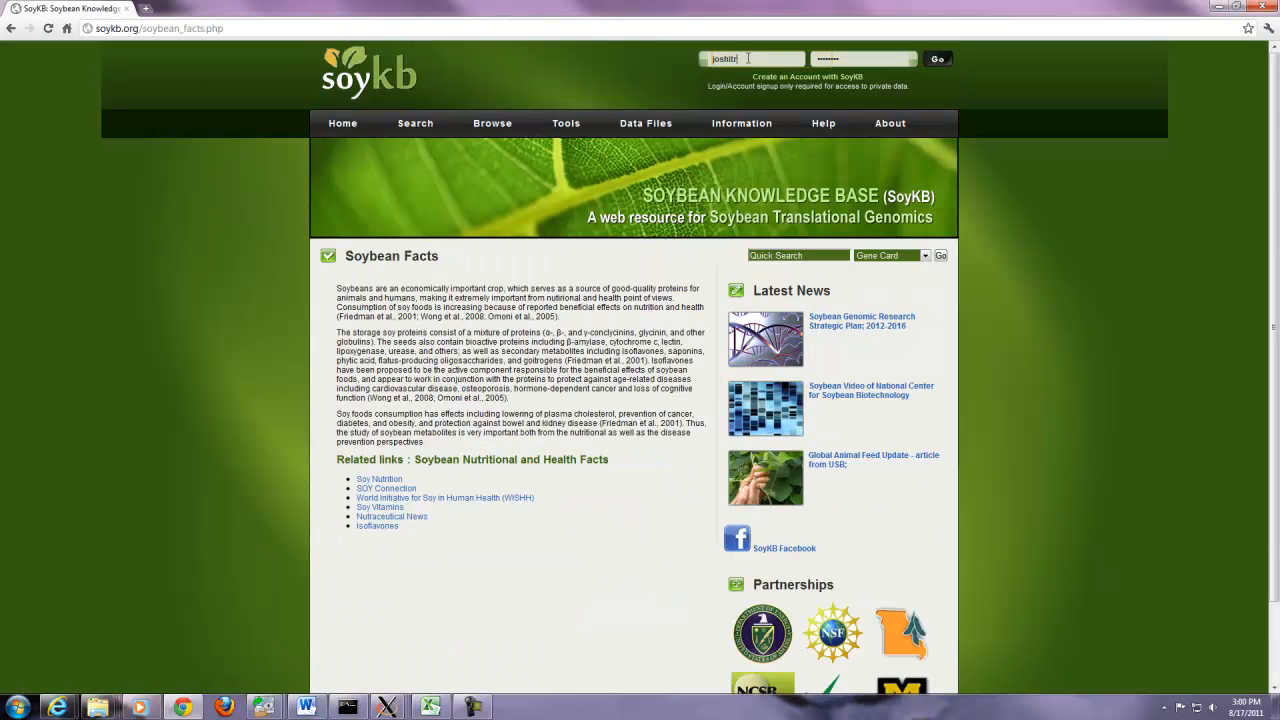
- Log in with the account username and password, then view the Soybean Facts page
{"action": "key", "text": "Tab"}
{"action": "left_click", "coordinate": [937, 59]}
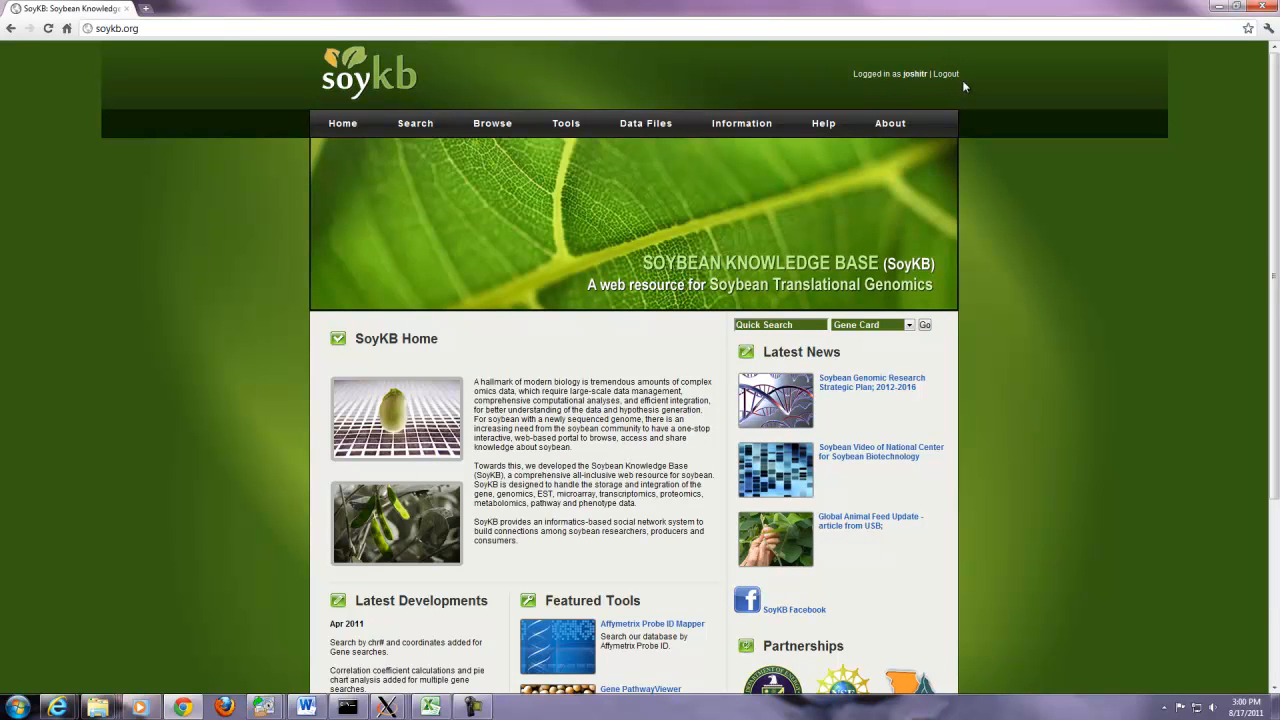
{"action": "left_click", "coordinate": [768, 171]}
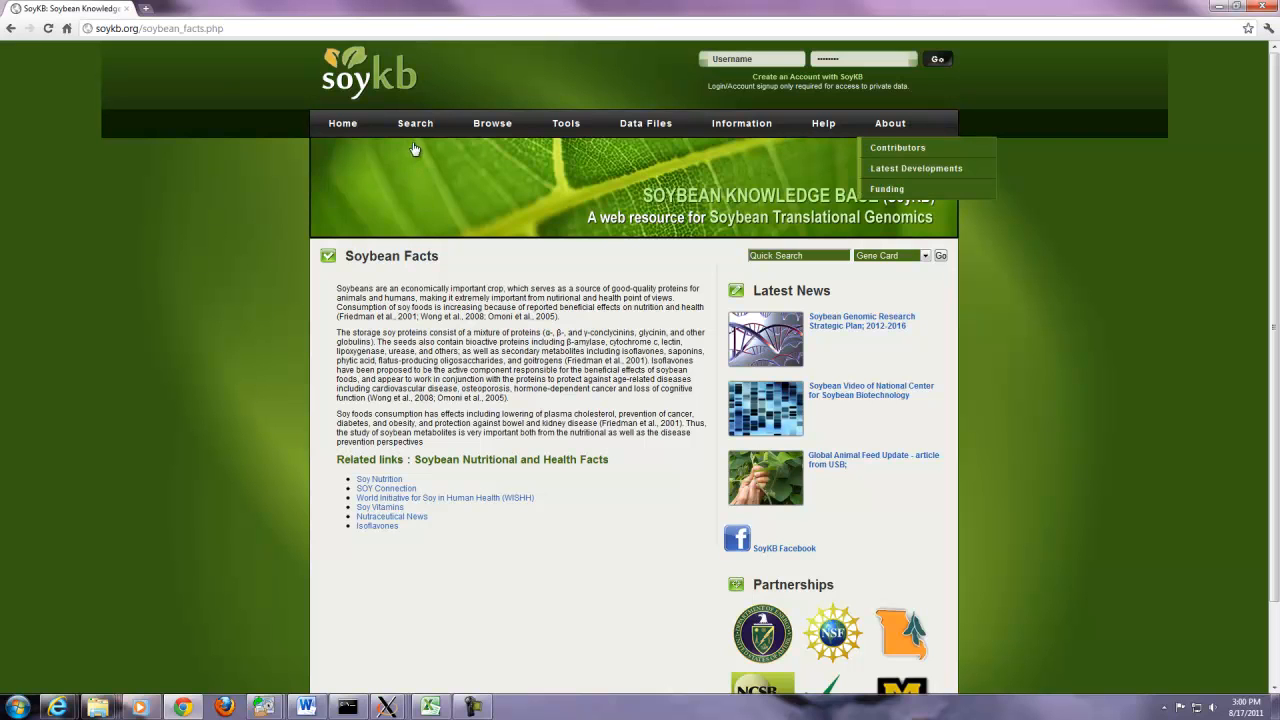
{"action": "mouse_move", "coordinate": [406, 151]}
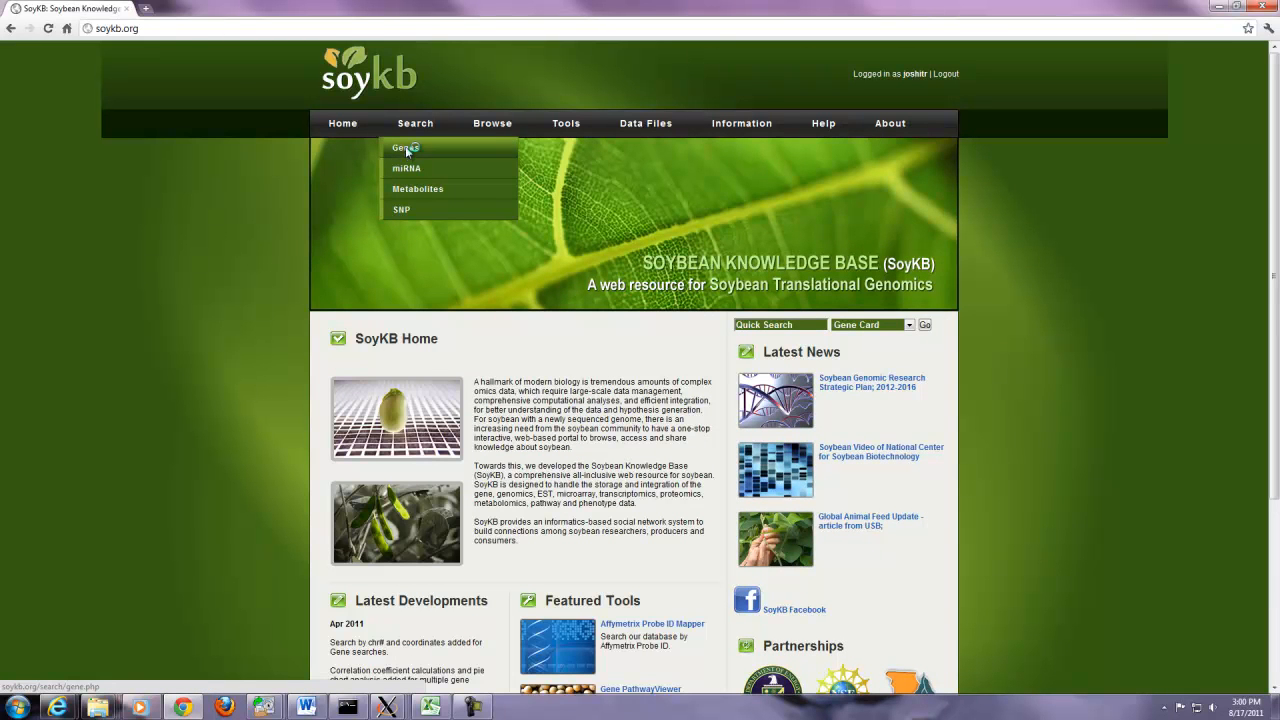
- On the Gene Search page, run a gene ID search for Glyma17g37 and return
{"action": "left_click", "coordinate": [406, 148]}
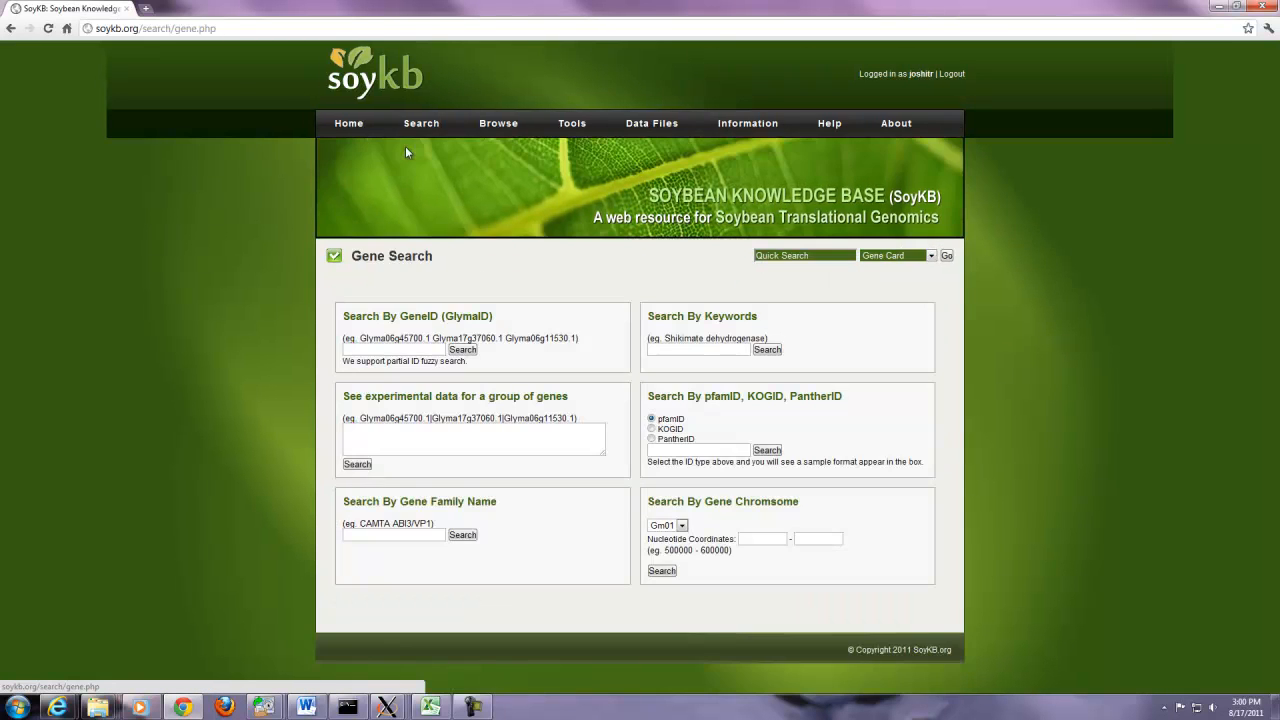
{"action": "left_click", "coordinate": [418, 352]}
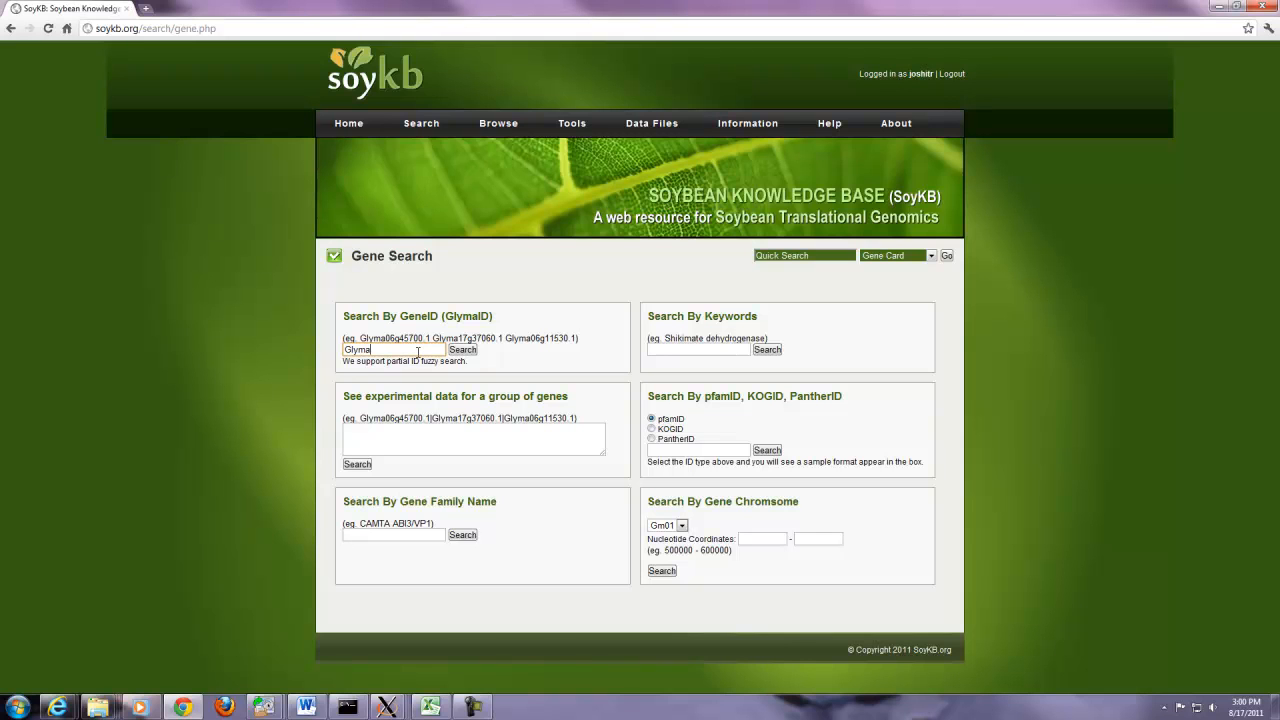
{"action": "type", "text": "Glyma17g37"}
{"action": "left_click", "coordinate": [467, 352]}
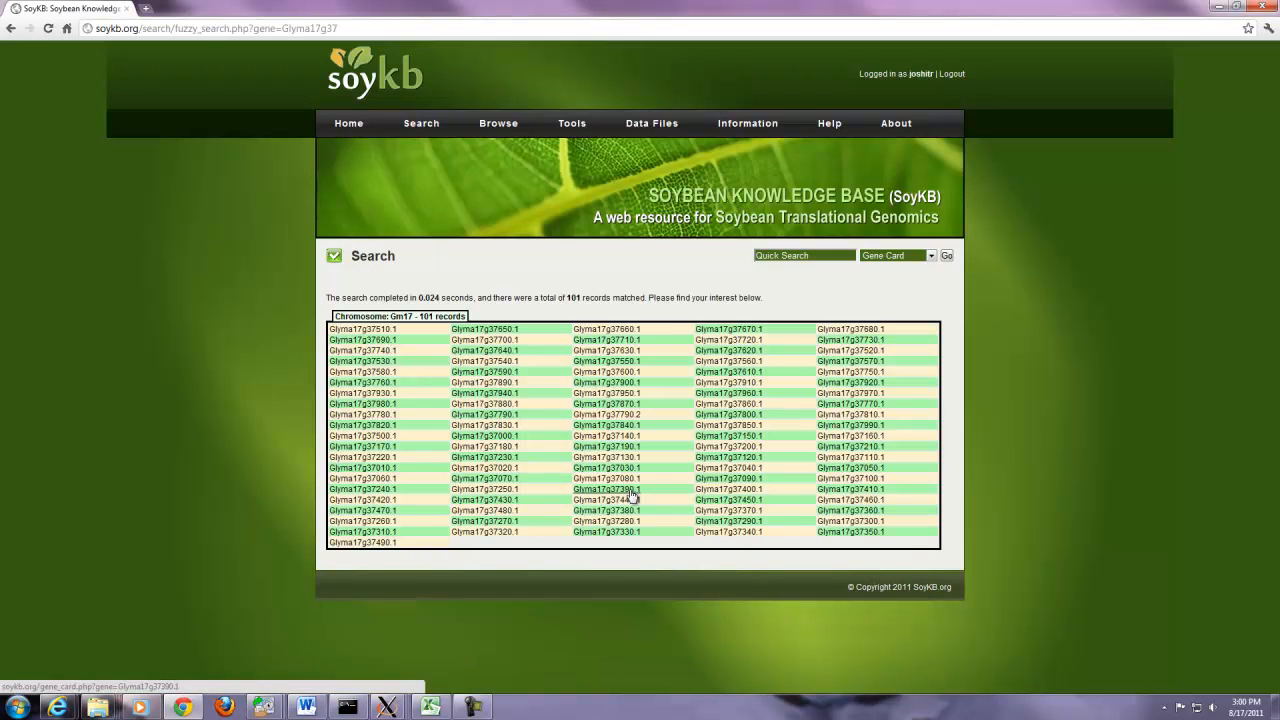
{"action": "key", "text": "alt+Left"}
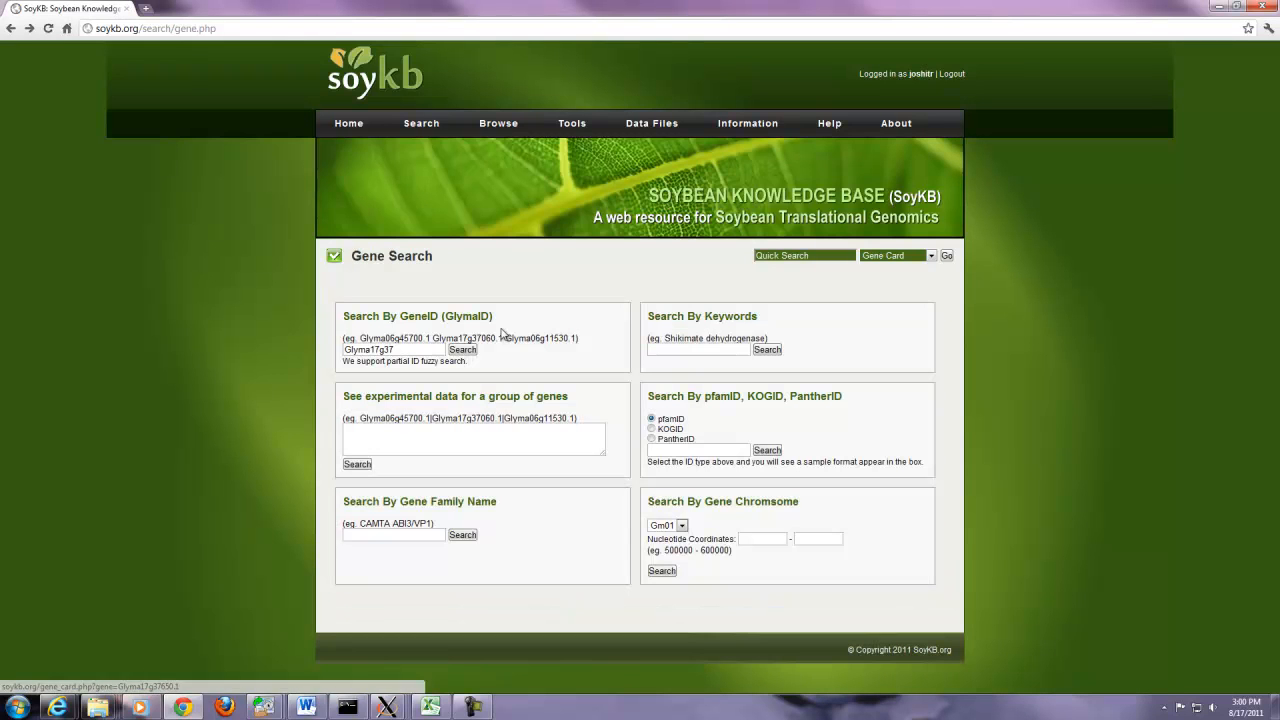
- Search the Nac gene family and browse its 234 results
{"action": "left_click", "coordinate": [402, 536]}
{"action": "type", "text": "Nac"}
{"action": "left_click", "coordinate": [462, 535]}
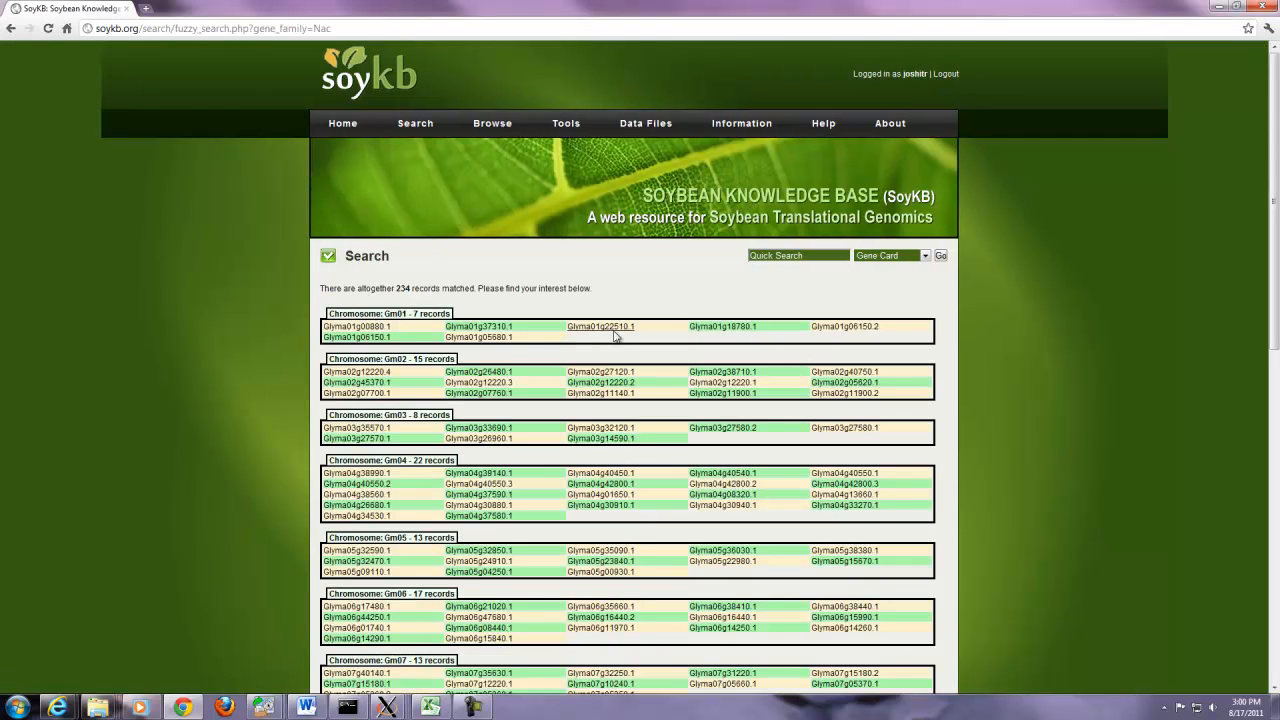
{"action": "scroll", "coordinate": [621, 530], "scroll_direction": "down", "scroll_amount": 1}
{"action": "scroll", "coordinate": [620, 530], "scroll_direction": "down", "scroll_amount": 2}
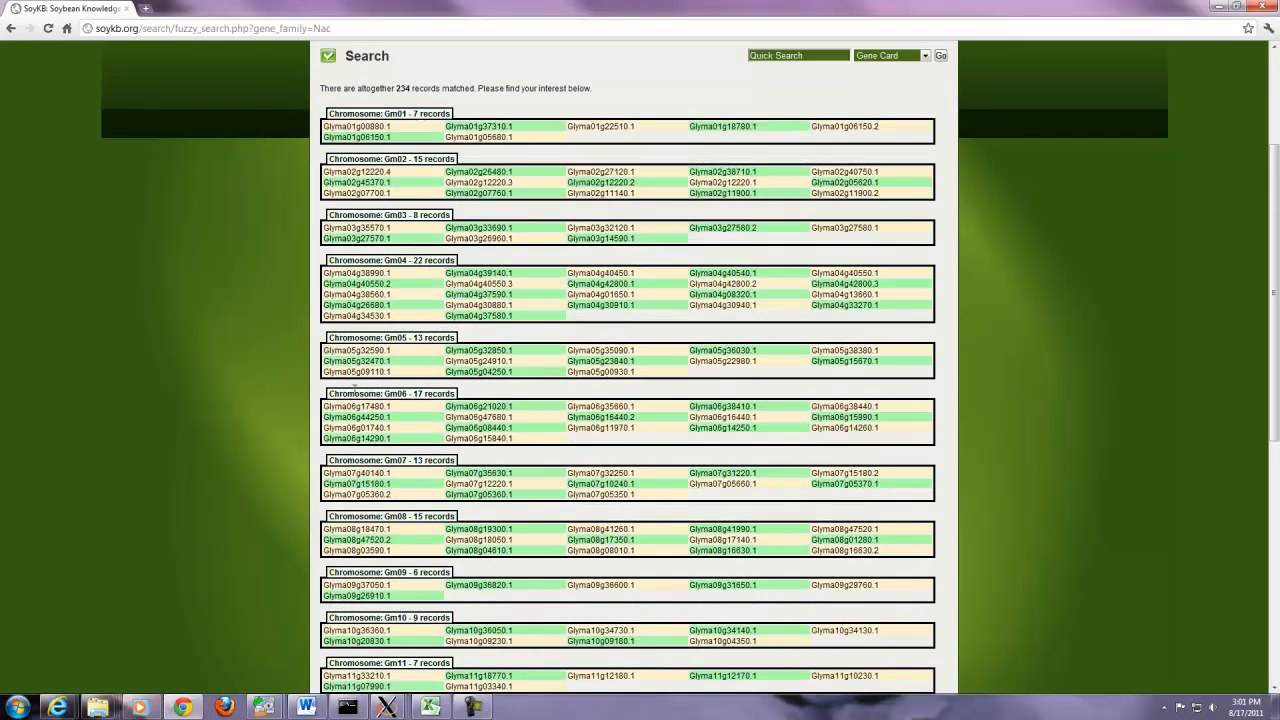
{"action": "scroll", "coordinate": [653, 481], "scroll_direction": "down", "scroll_amount": 10}
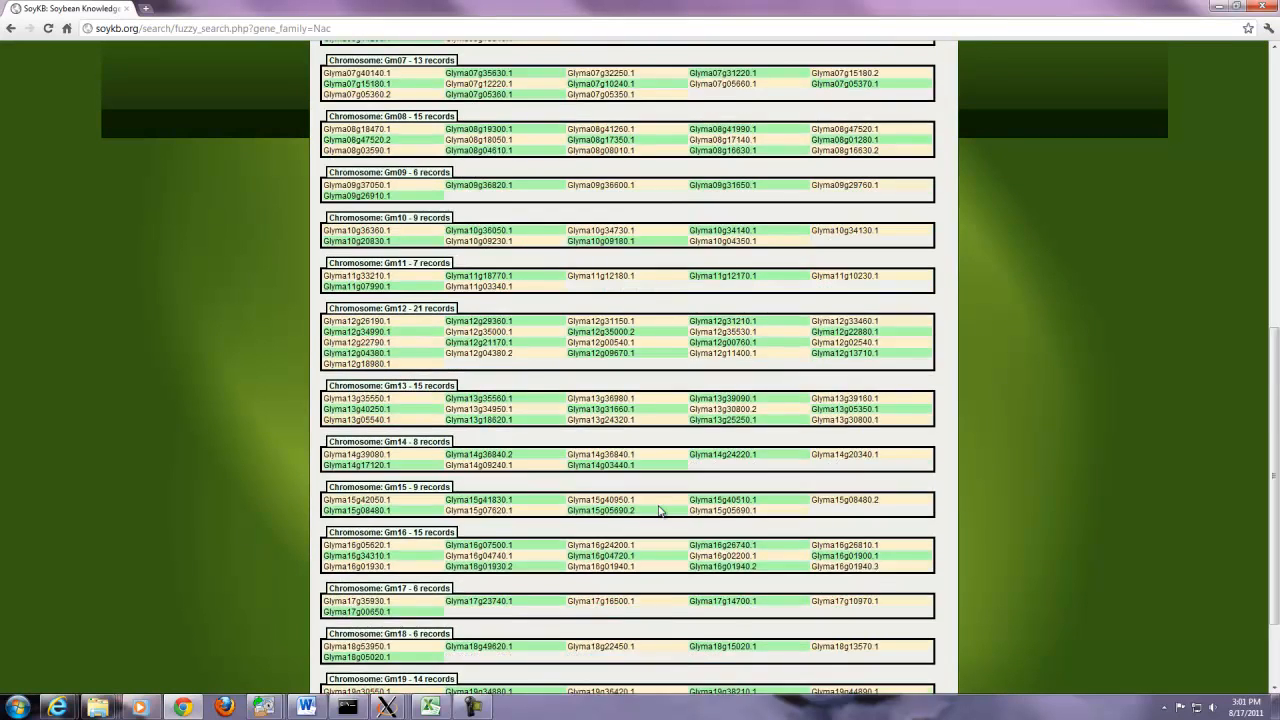
{"action": "key", "text": "alt+Left"}
- Run a keyword search for reductase, which returns 1172 genes
{"action": "left_click", "coordinate": [699, 350]}
{"action": "type", "text": "reductase"}
{"action": "left_click", "coordinate": [767, 352]}
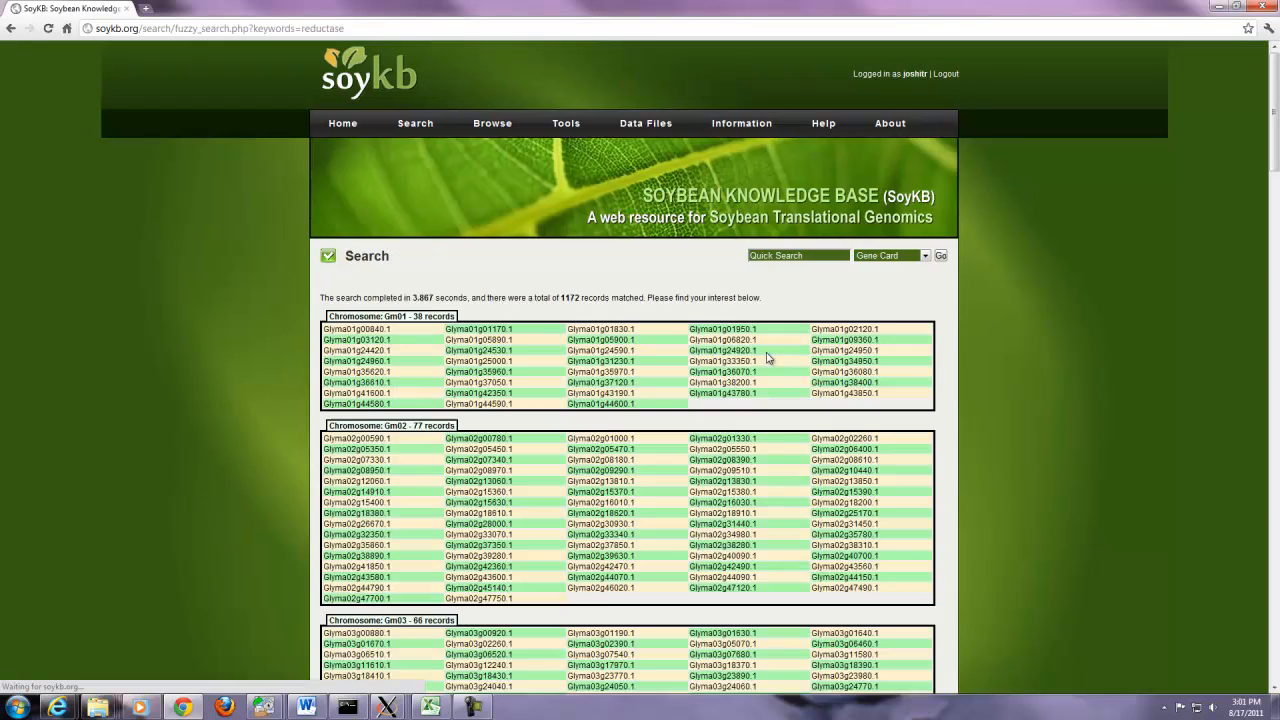
{"action": "left_click_drag", "start_coordinate": [1272, 175], "coordinate": [1191, 541]}
{"action": "key", "text": "alt+Left"}
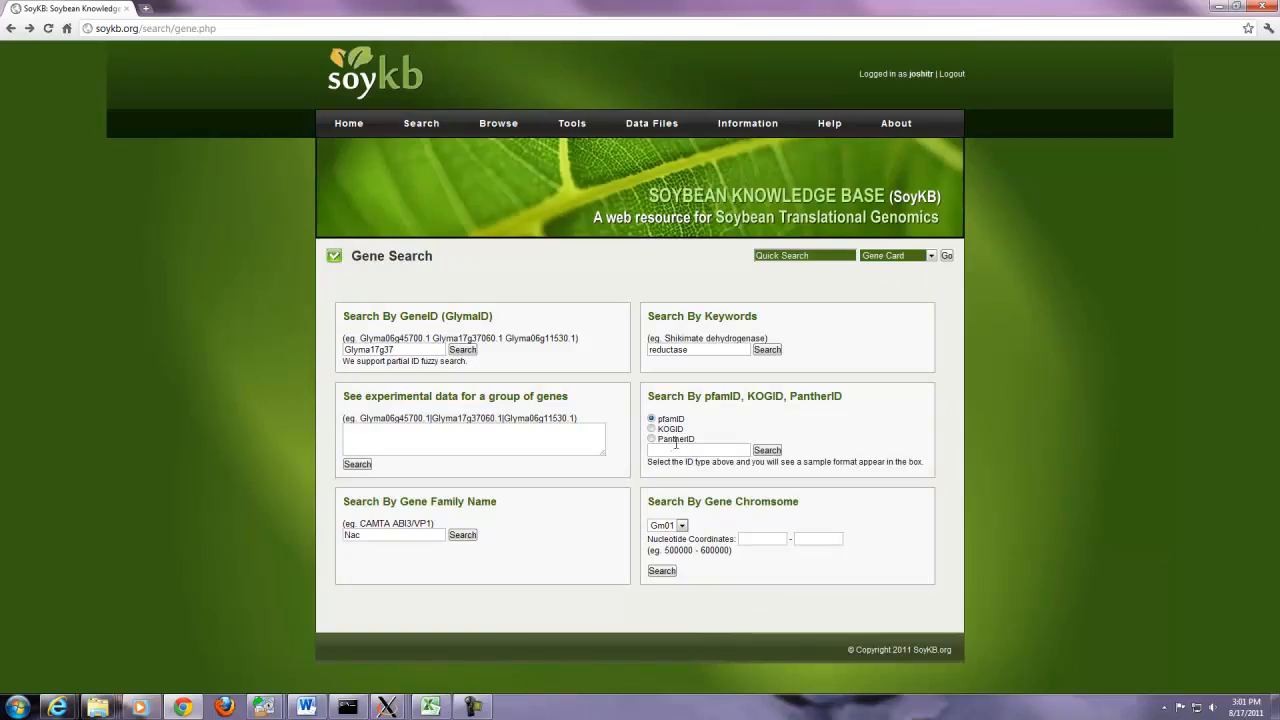
- Search genes by KOGID KOG1502, returning 47 matches
{"action": "left_click", "coordinate": [651, 428]}
{"action": "left_click", "coordinate": [663, 450]}
{"action": "type", "text": "KOG15"}
{"action": "left_click", "coordinate": [768, 451]}
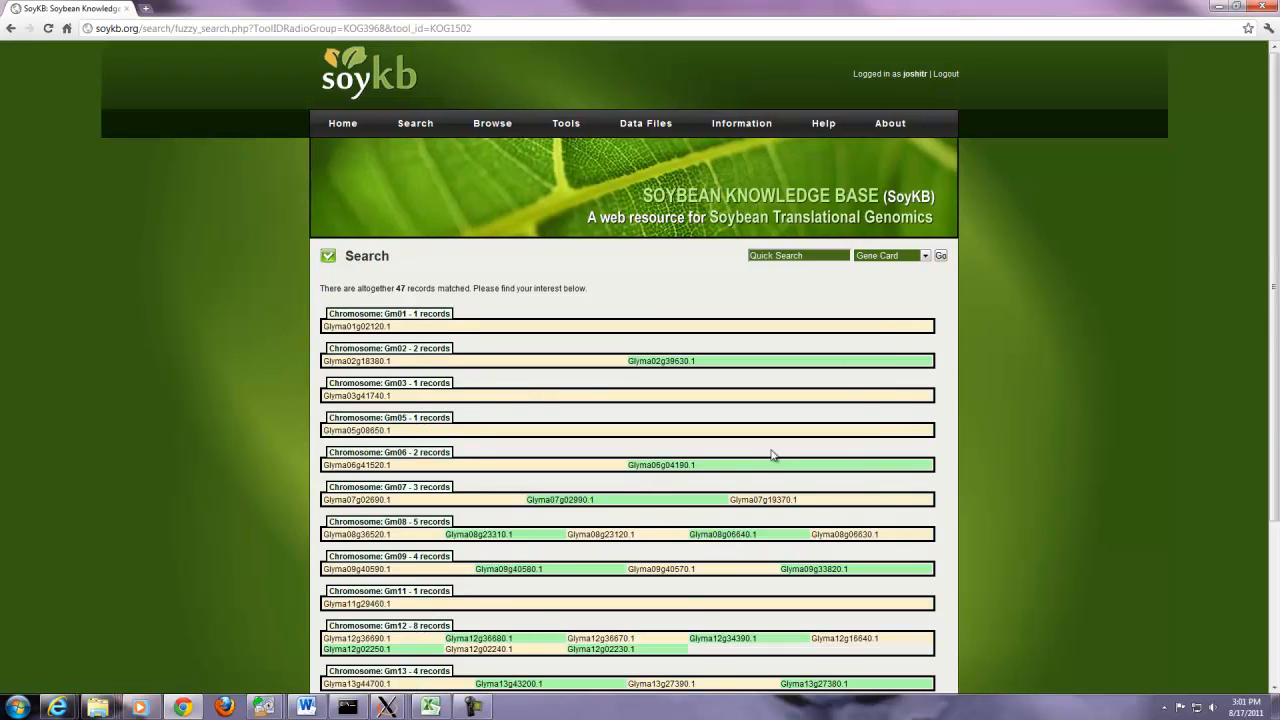
{"action": "scroll", "coordinate": [771, 455], "scroll_direction": "down", "scroll_amount": 2}
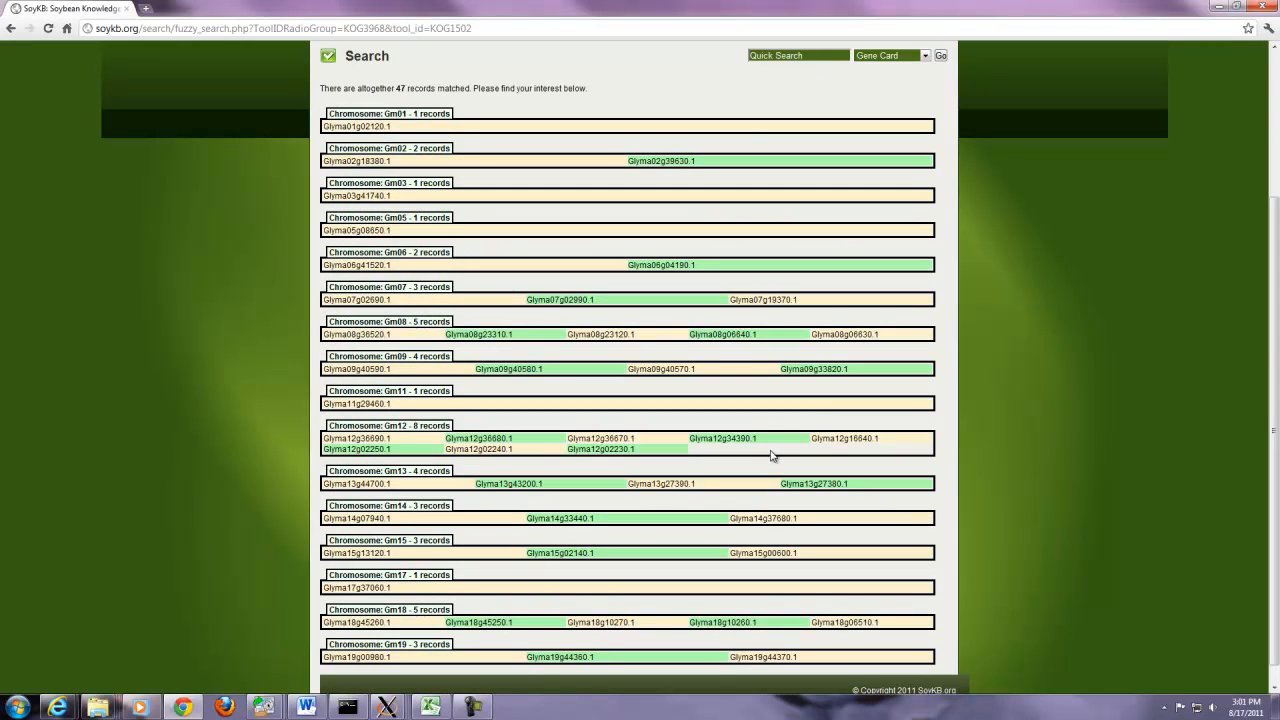
- View the Glyma17g37060.1 gene card, then return to the Gene Search form
{"action": "left_click", "coordinate": [380, 590]}
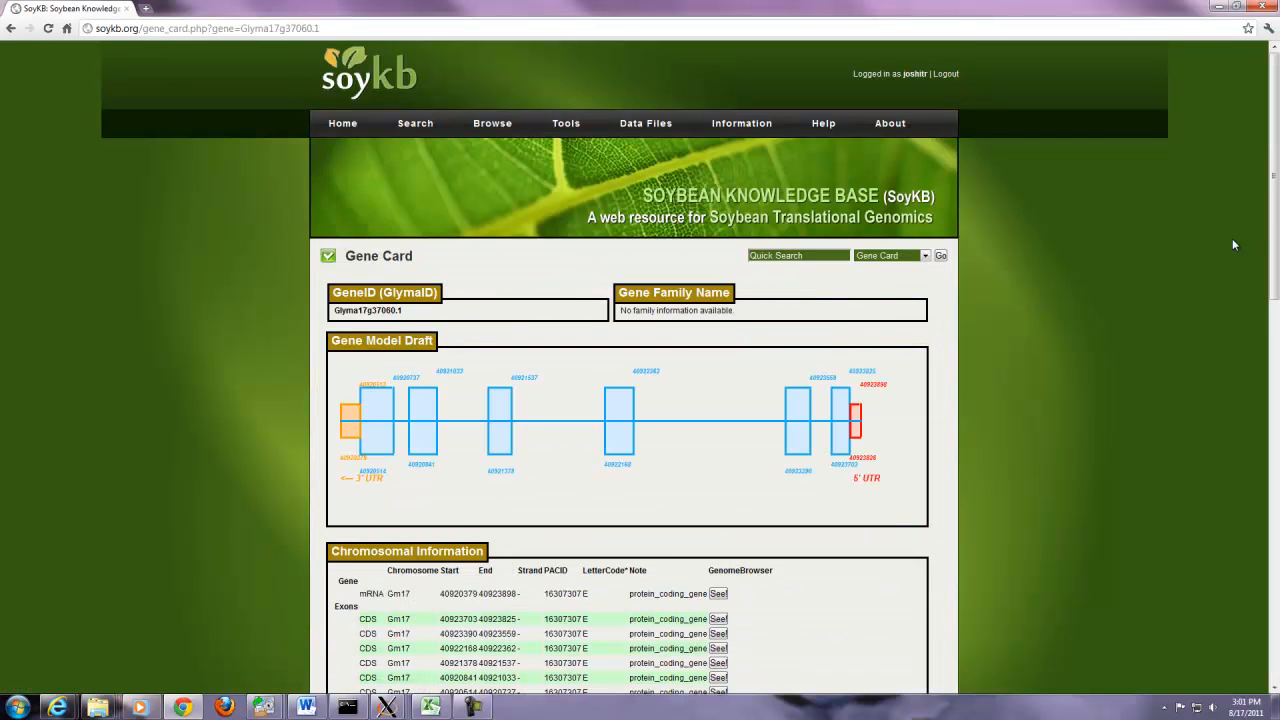
{"action": "left_click_drag", "start_coordinate": [1275, 216], "coordinate": [1276, 238]}
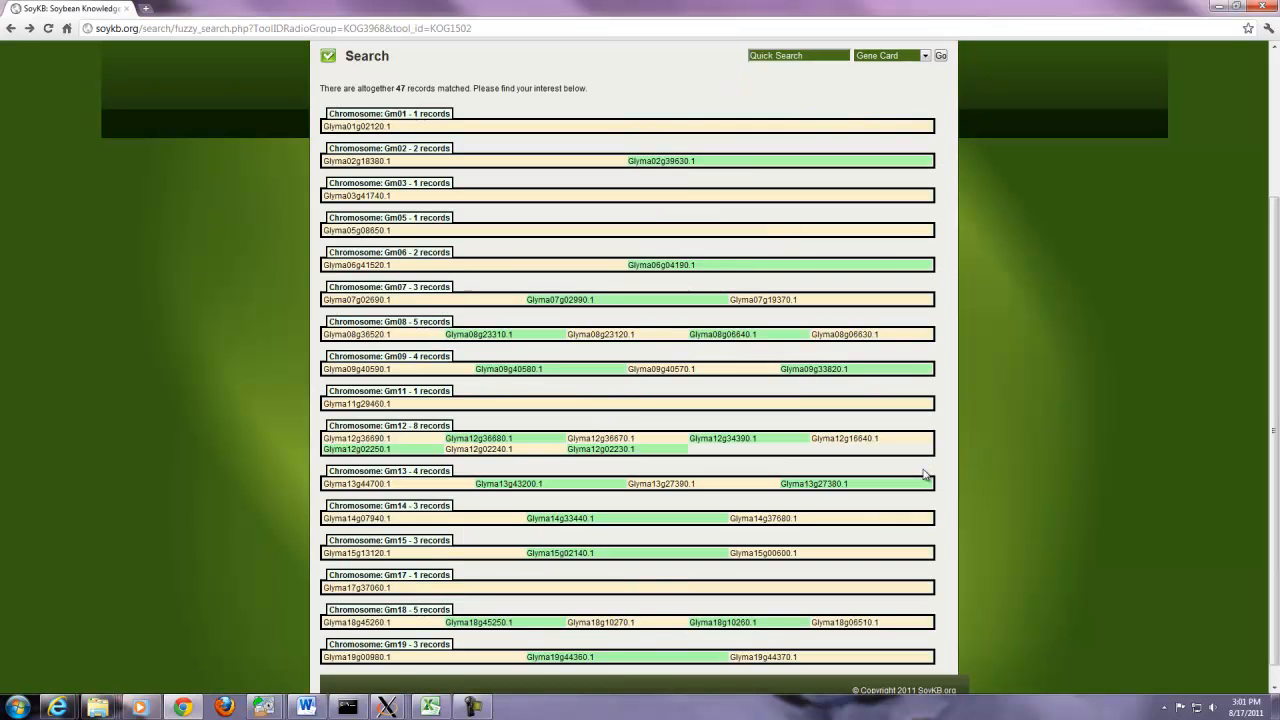
{"action": "key", "text": "BackSpace"}
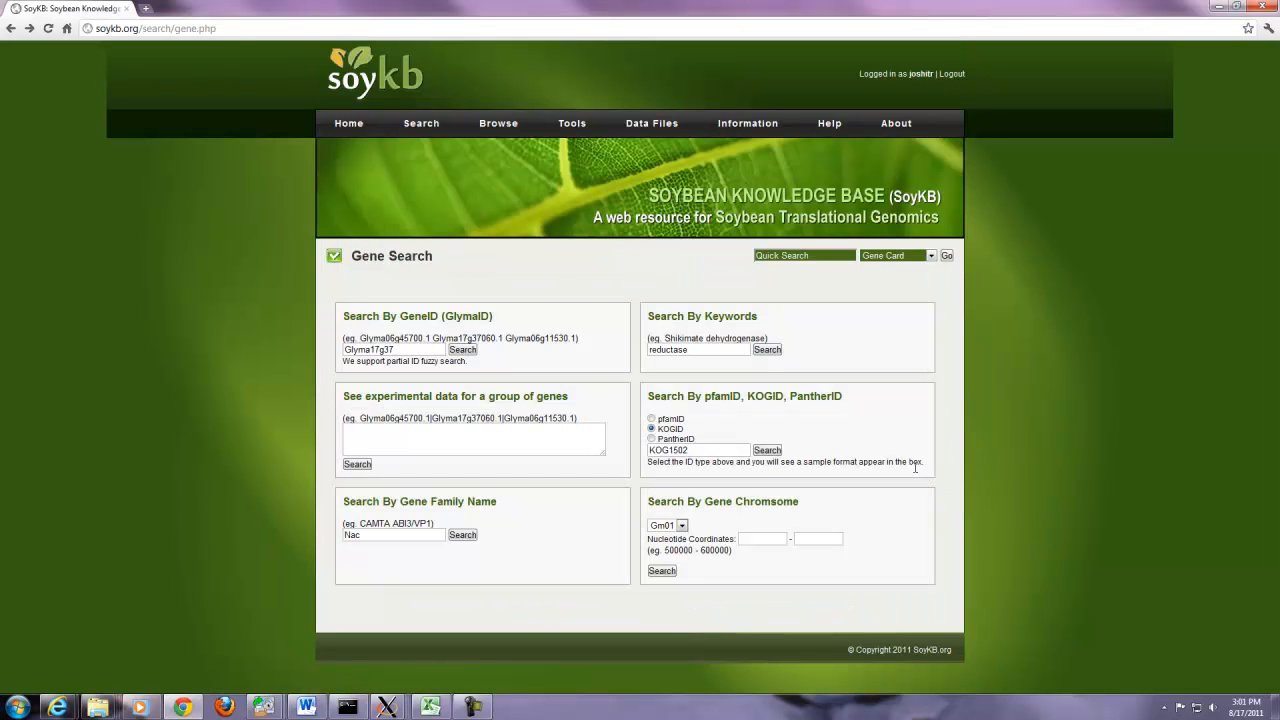
- Search Gm01 for genes between coordinates 5000 and 50000
{"action": "left_click", "coordinate": [760, 539]}
{"action": "type", "text": "5000"}
{"action": "left_click", "coordinate": [812, 537]}
{"action": "type", "text": "50000"}
{"action": "left_click", "coordinate": [662, 571]}
- Search the partial gene ID Glyma06g457 and view the Glyma06g45700.1 gene card
{"action": "left_click", "coordinate": [467, 352]}
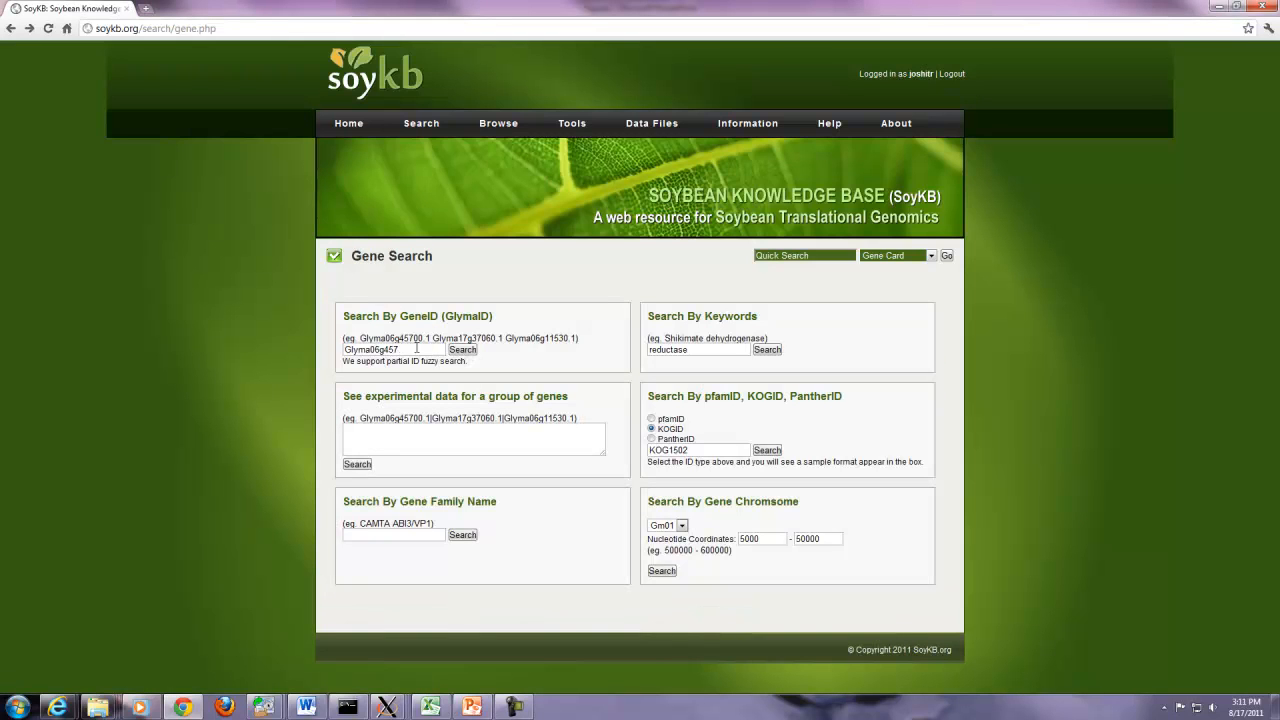
{"action": "left_click", "coordinate": [462, 350]}
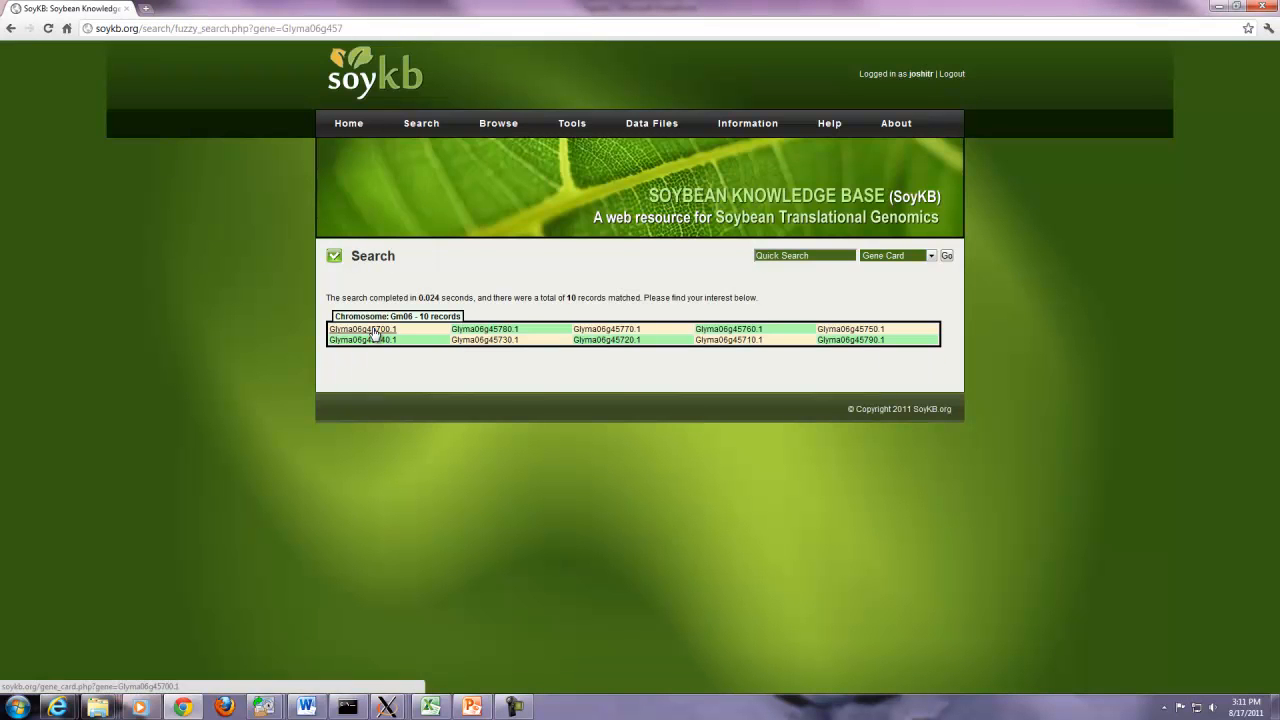
{"action": "left_click", "coordinate": [372, 331]}
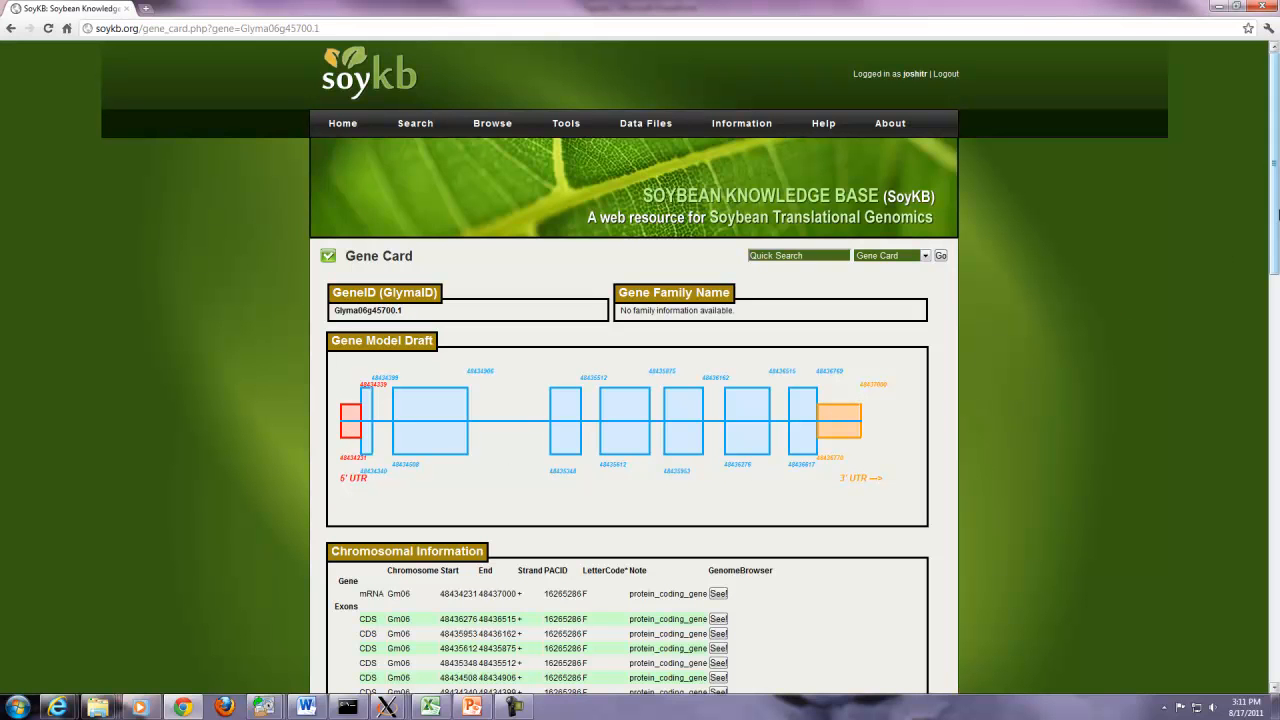
- Show the Glyma06g45700.1 mRNA region, Gm06:48,434,231-48,437,000, in the genome browser
{"action": "left_click_drag", "start_coordinate": [1274, 218], "coordinate": [1279, 350]}
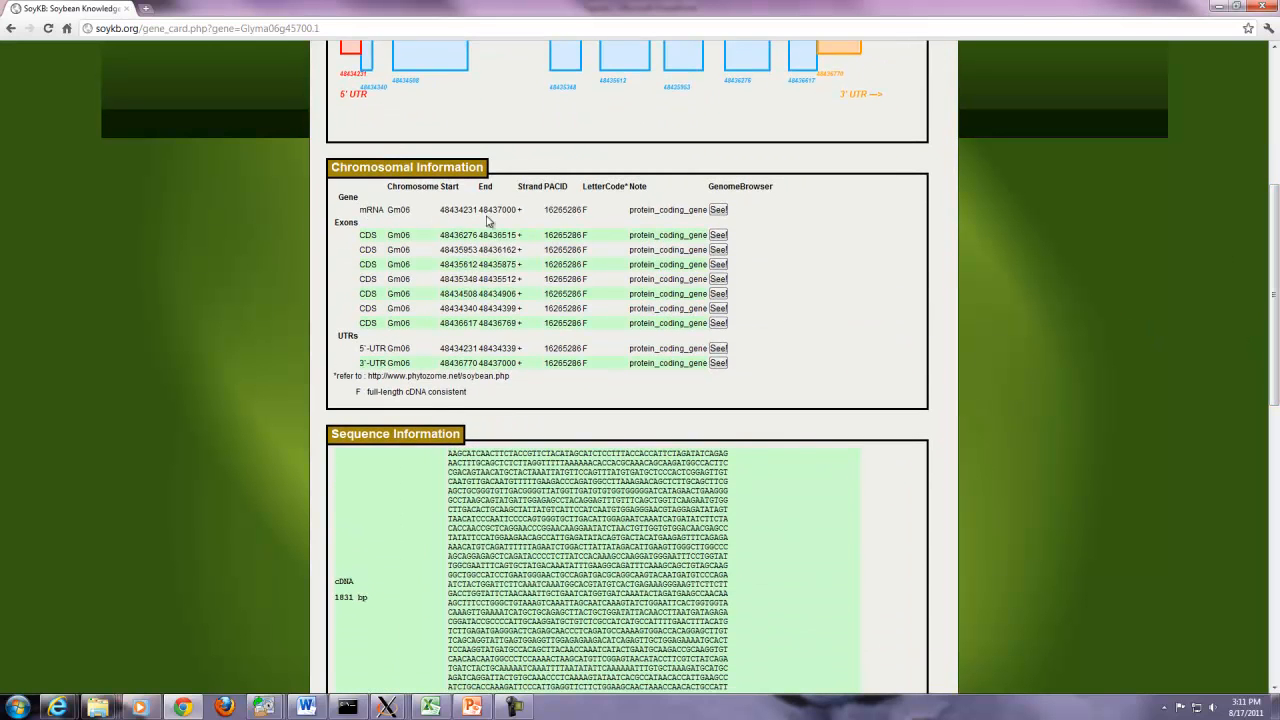
{"action": "left_click", "coordinate": [717, 211]}
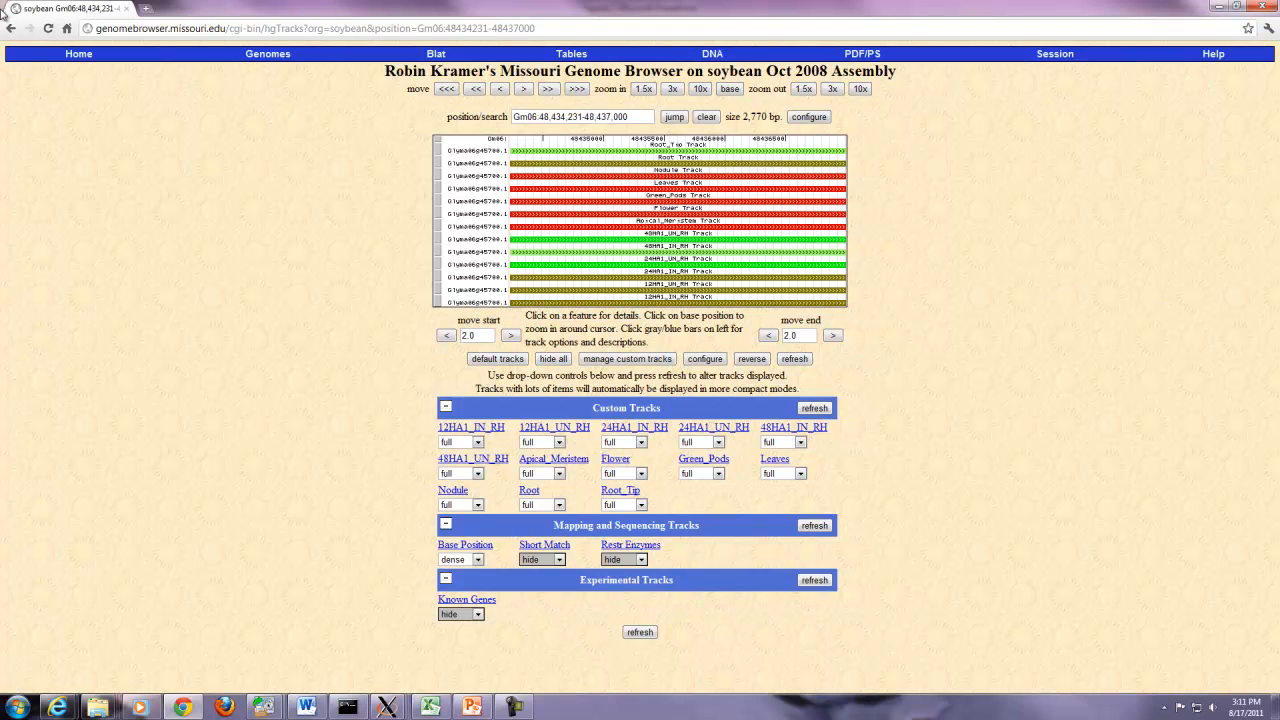
{"action": "left_click", "coordinate": [10, 29]}
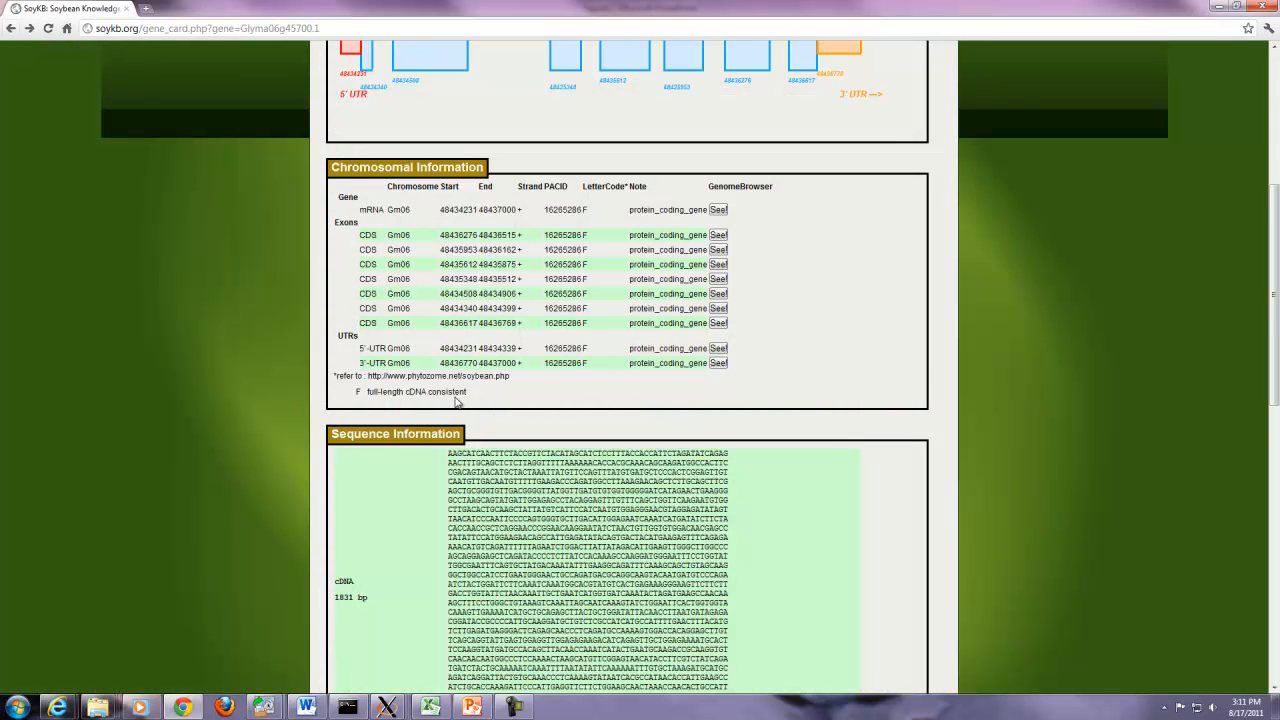
- Launch PathwayViewer for Glyma06g45700, showing the Starch and Sucrose Metabolism map
{"action": "scroll", "coordinate": [519, 401], "scroll_direction": "down", "scroll_amount": 1}
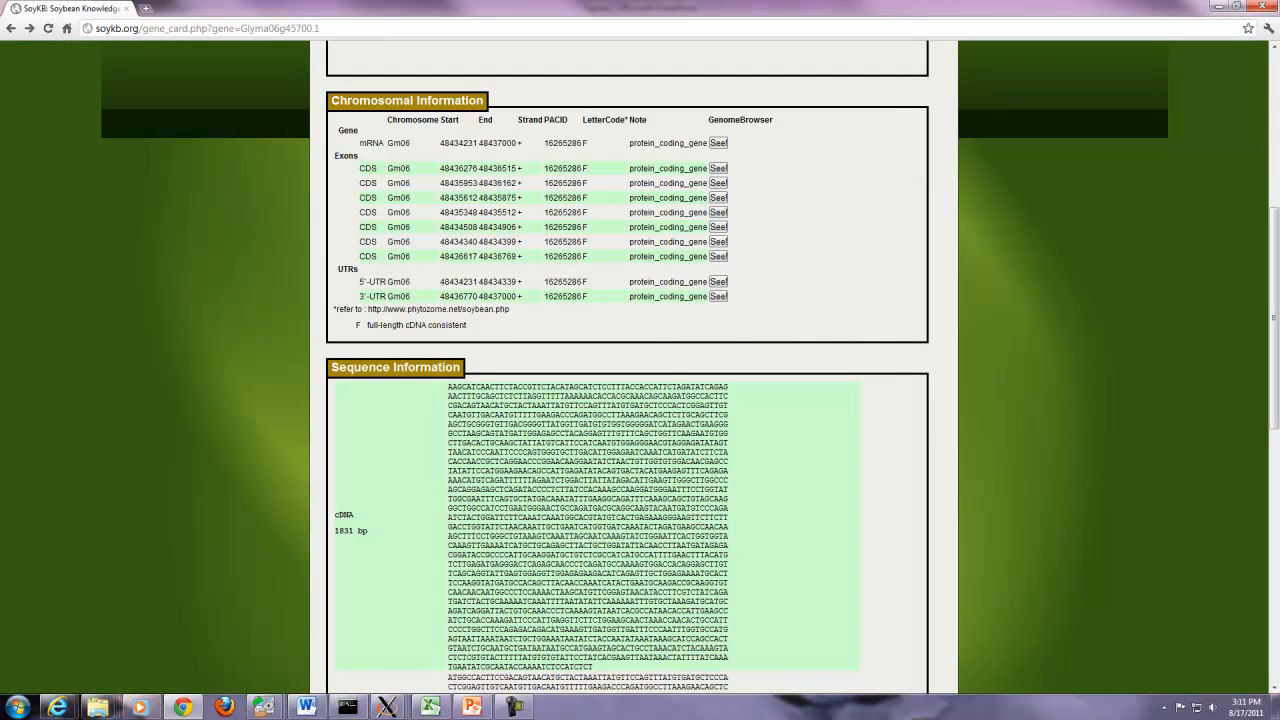
{"action": "left_click_drag", "start_coordinate": [1274, 281], "coordinate": [1274, 386]}
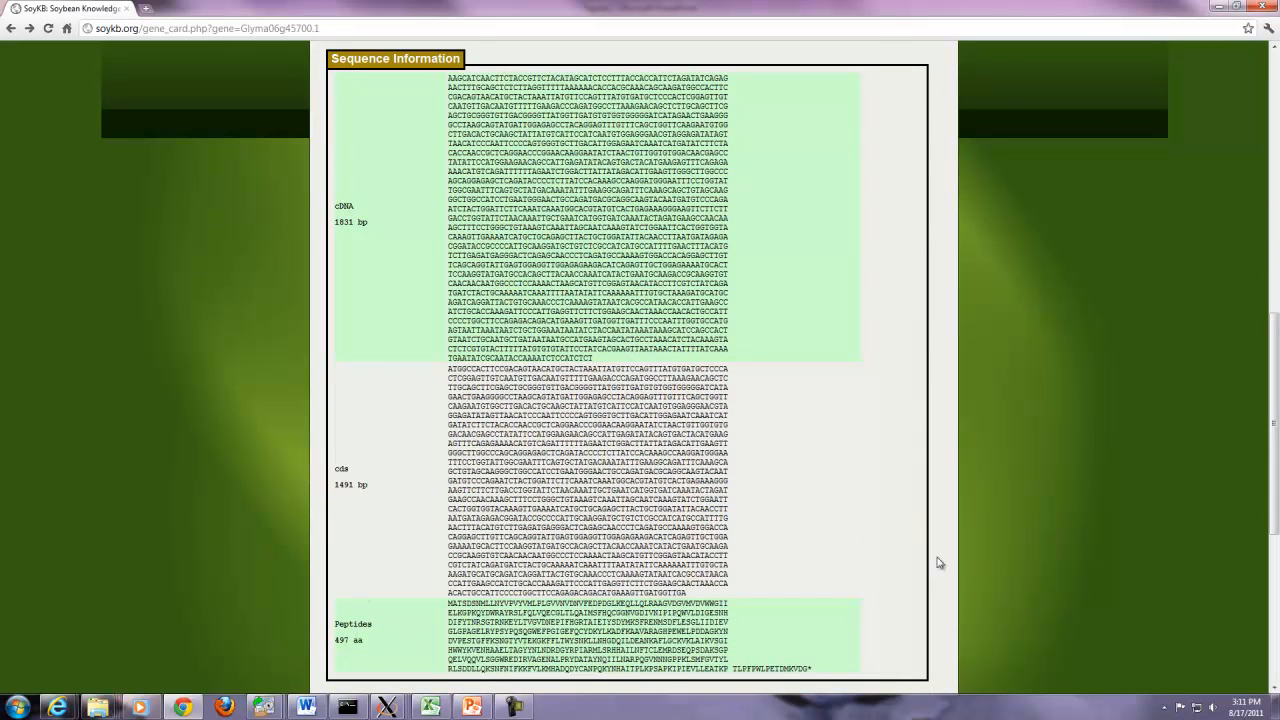
{"action": "left_click_drag", "start_coordinate": [1270, 422], "coordinate": [1275, 570]}
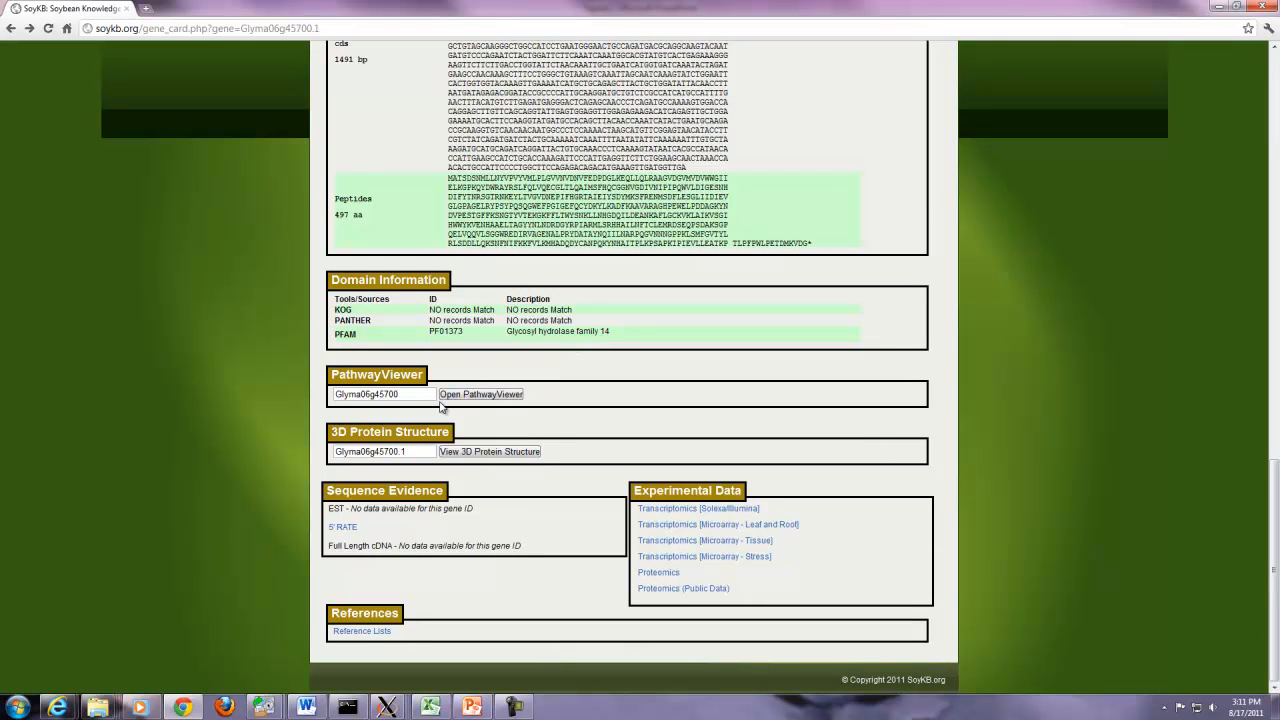
{"action": "left_click", "coordinate": [500, 396]}
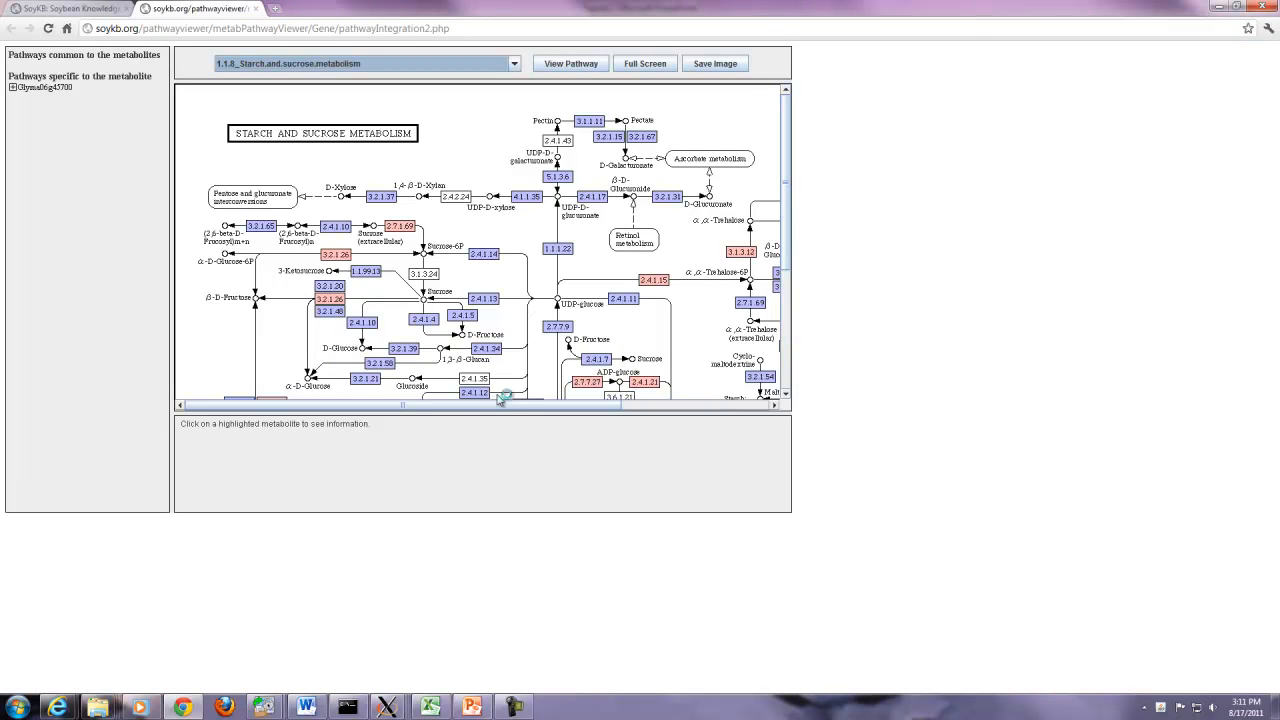
{"action": "left_click_drag", "start_coordinate": [590, 405], "coordinate": [695, 405]}
{"action": "left_click_drag", "start_coordinate": [787, 260], "coordinate": [797, 333]}
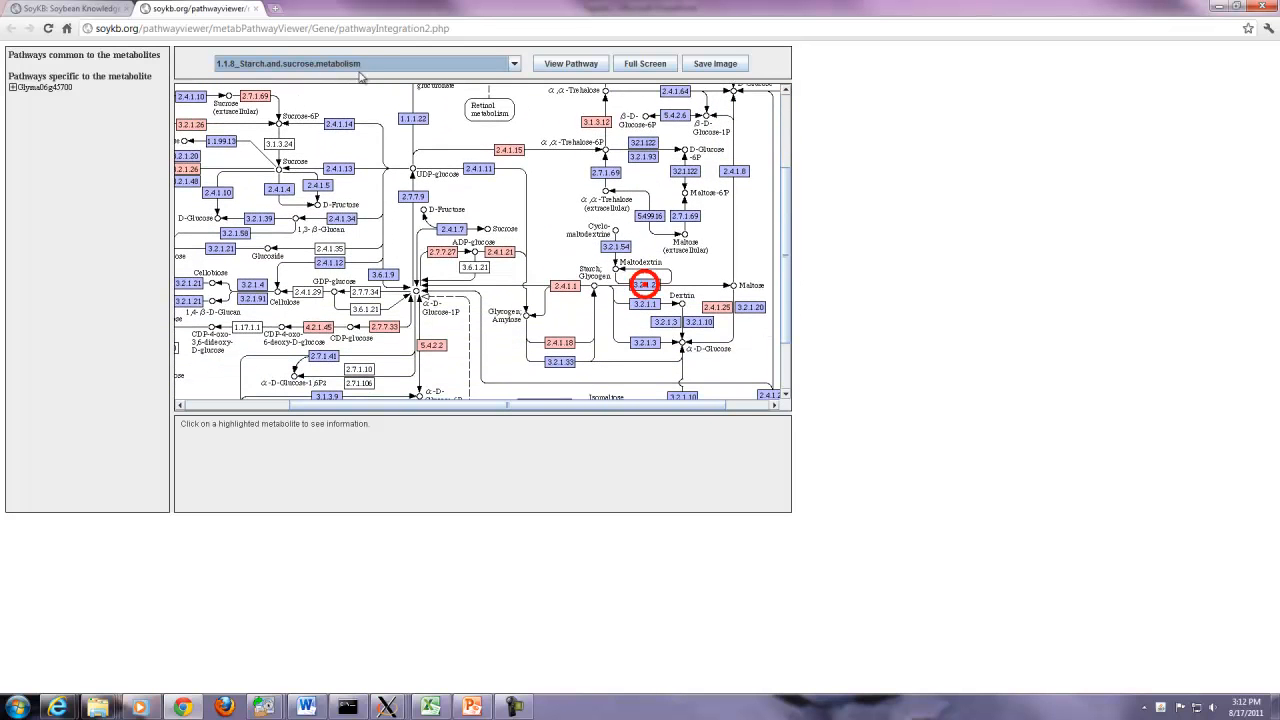
{"action": "left_click", "coordinate": [648, 288]}
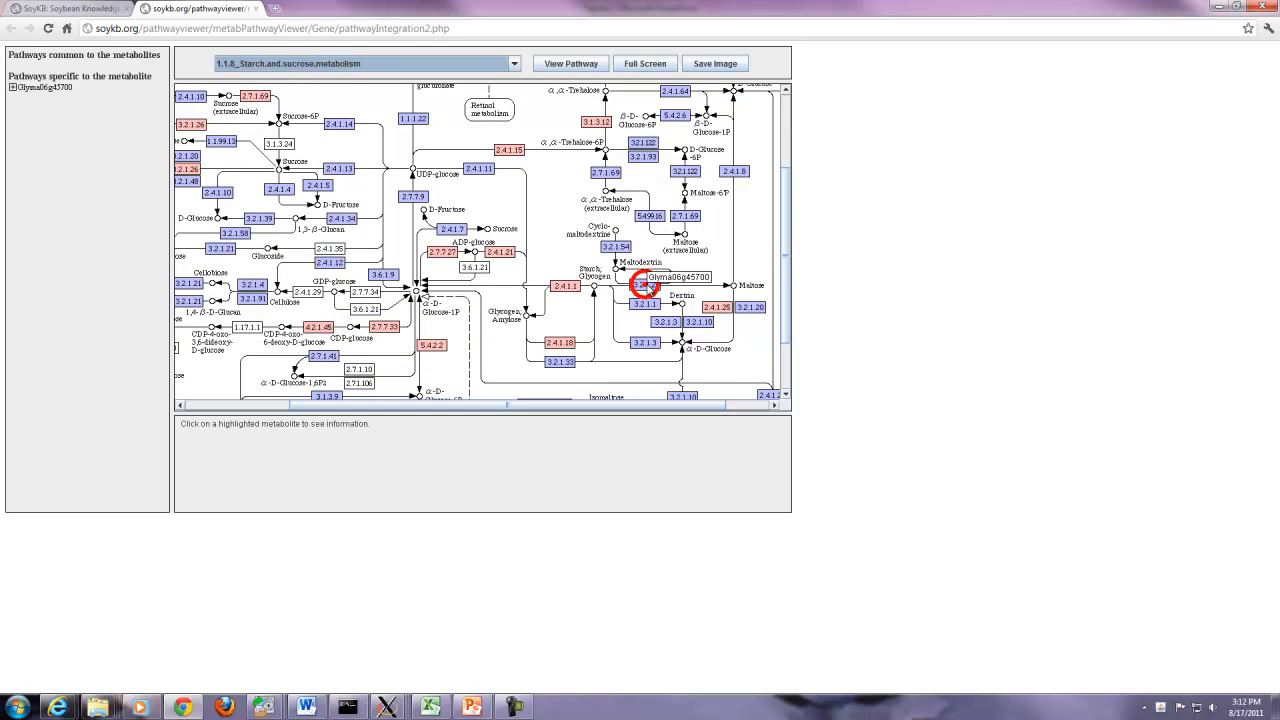
{"action": "left_click", "coordinate": [648, 288]}
{"action": "left_click", "coordinate": [255, 8]}
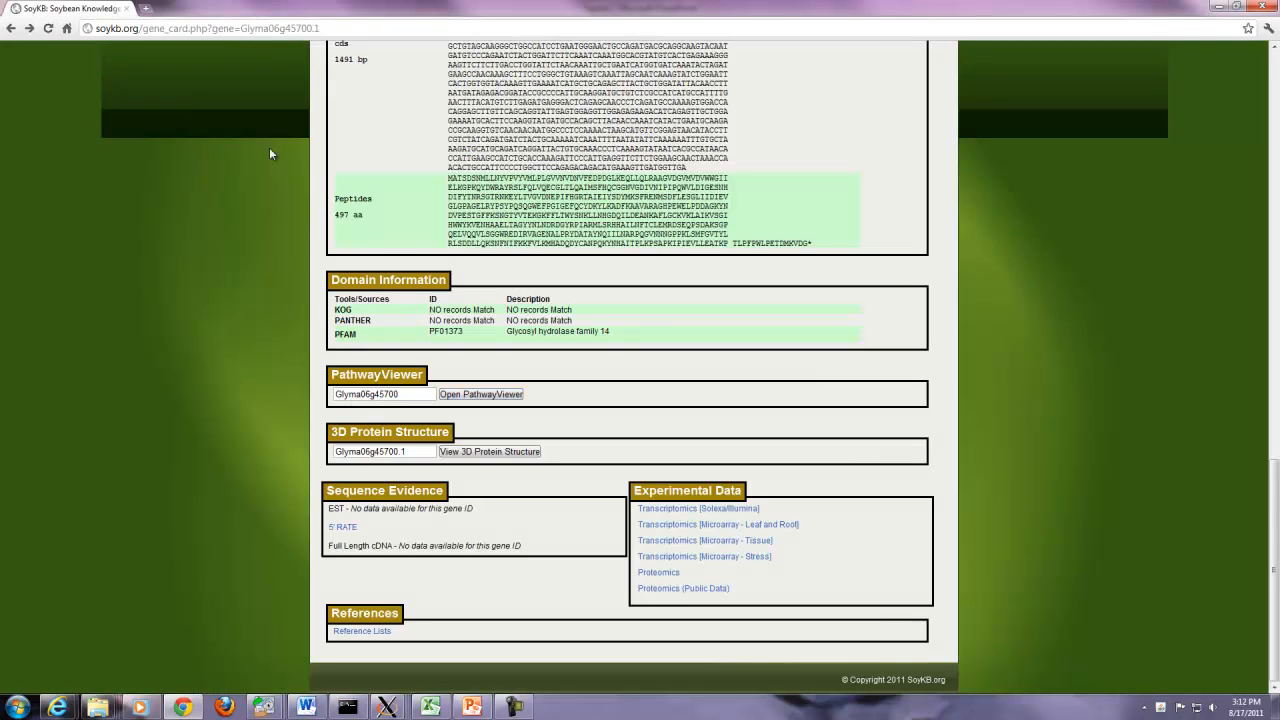
{"action": "left_click", "coordinate": [463, 455]}
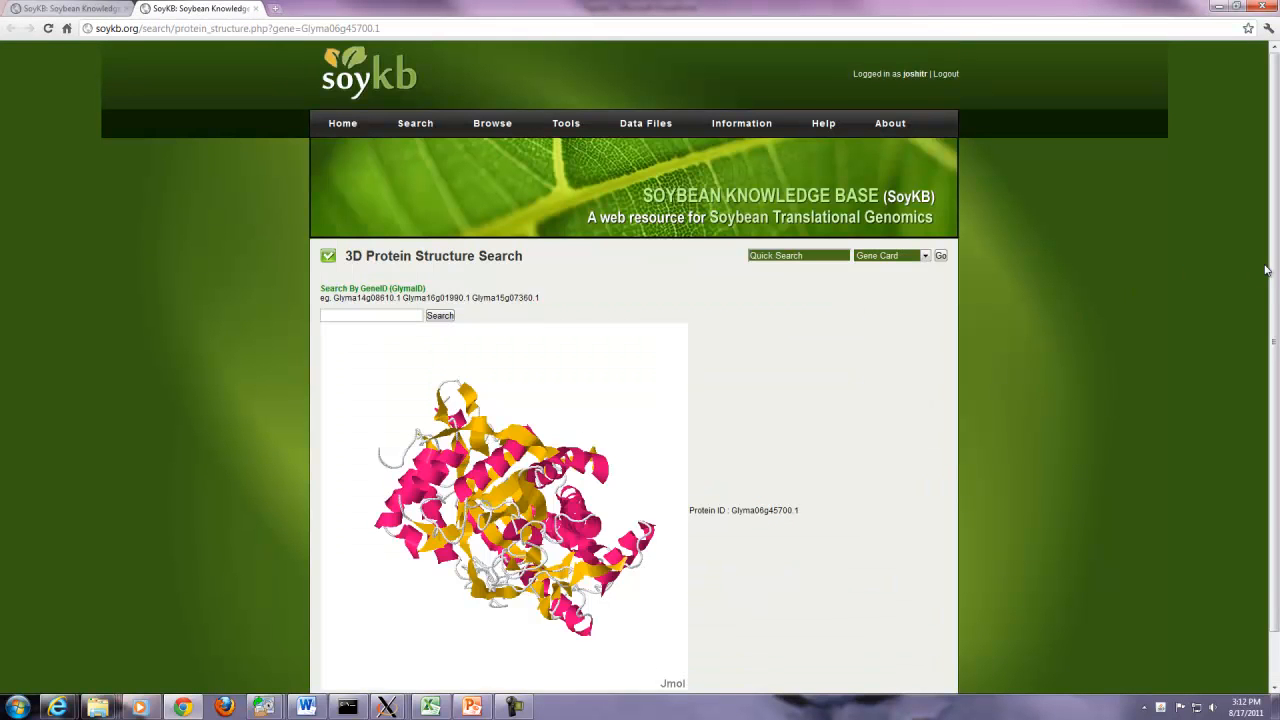
{"action": "scroll", "coordinate": [1260, 270], "scroll_direction": "down", "scroll_amount": 1}
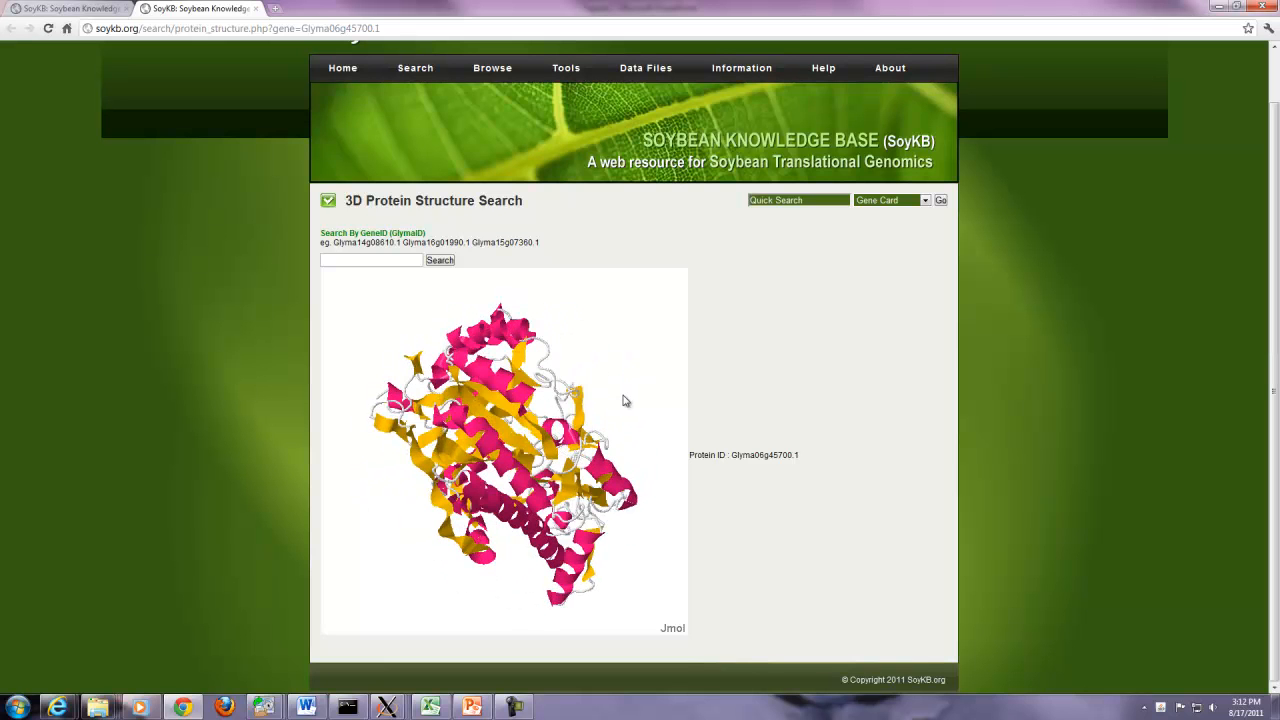
{"action": "left_click", "coordinate": [257, 9]}
{"action": "left_click", "coordinate": [257, 9]}
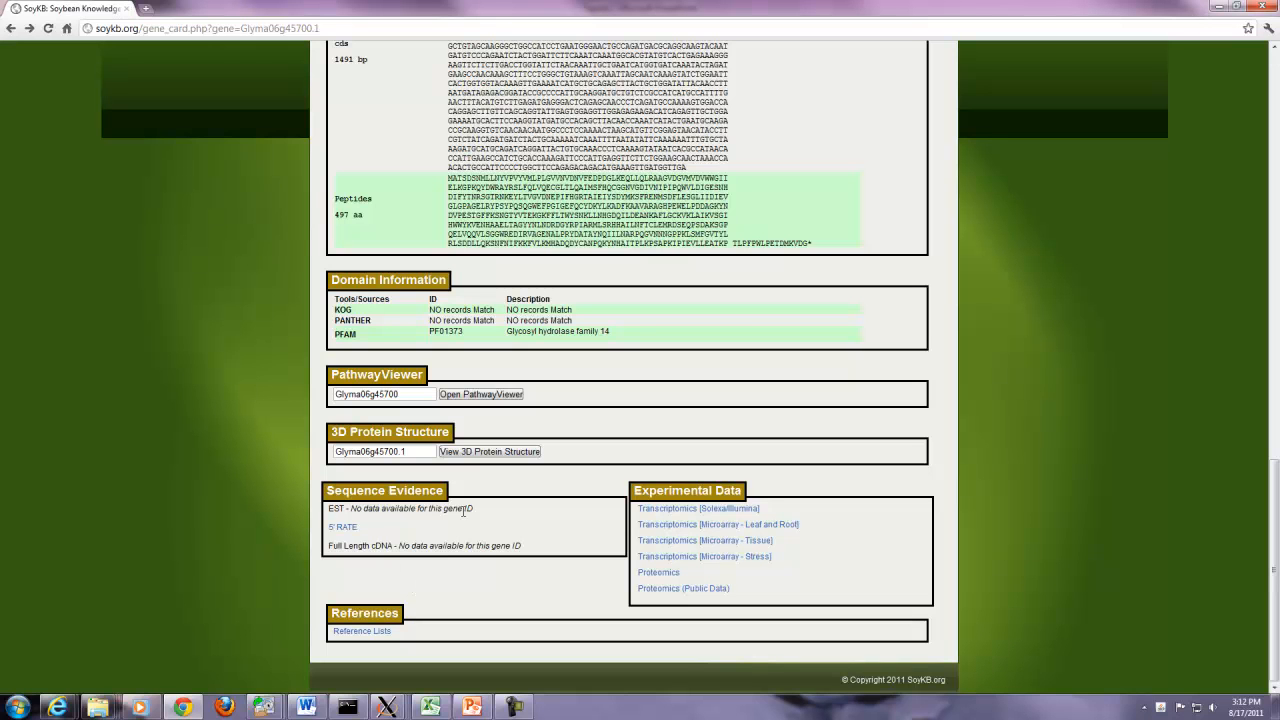
{"action": "left_click", "coordinate": [342, 527]}
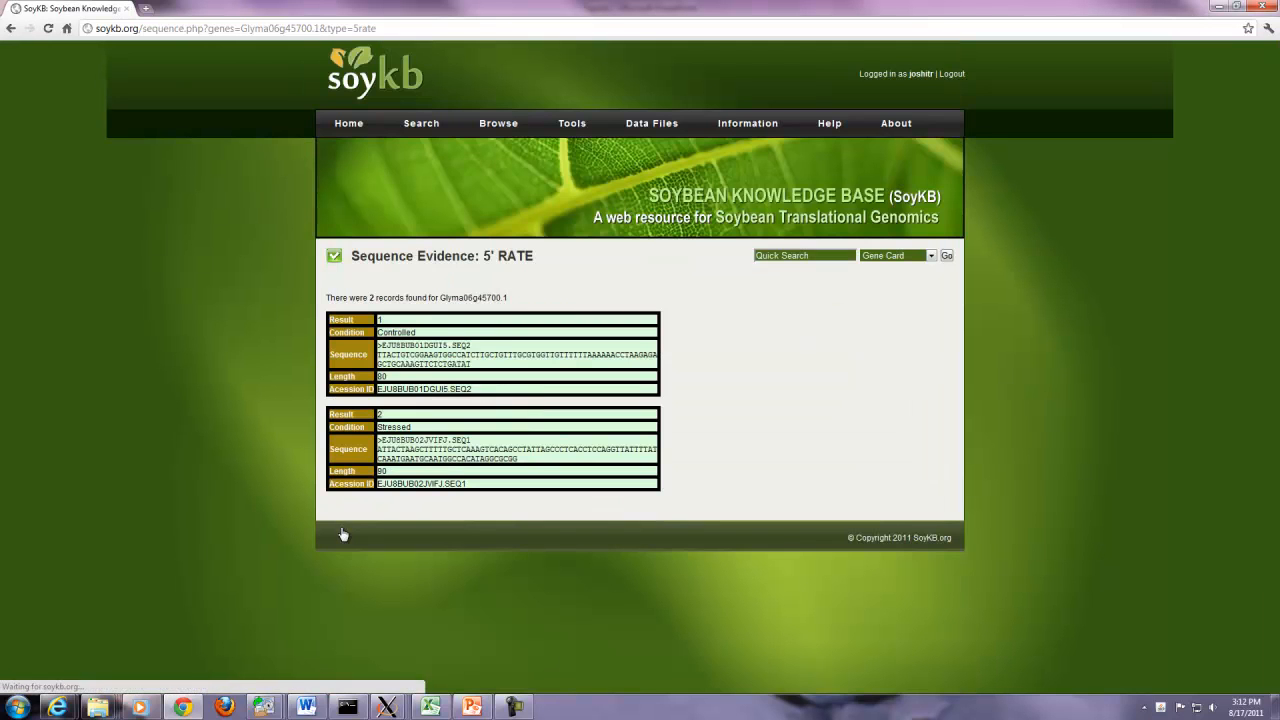
{"action": "left_click_drag", "start_coordinate": [383, 336], "coordinate": [448, 334]}
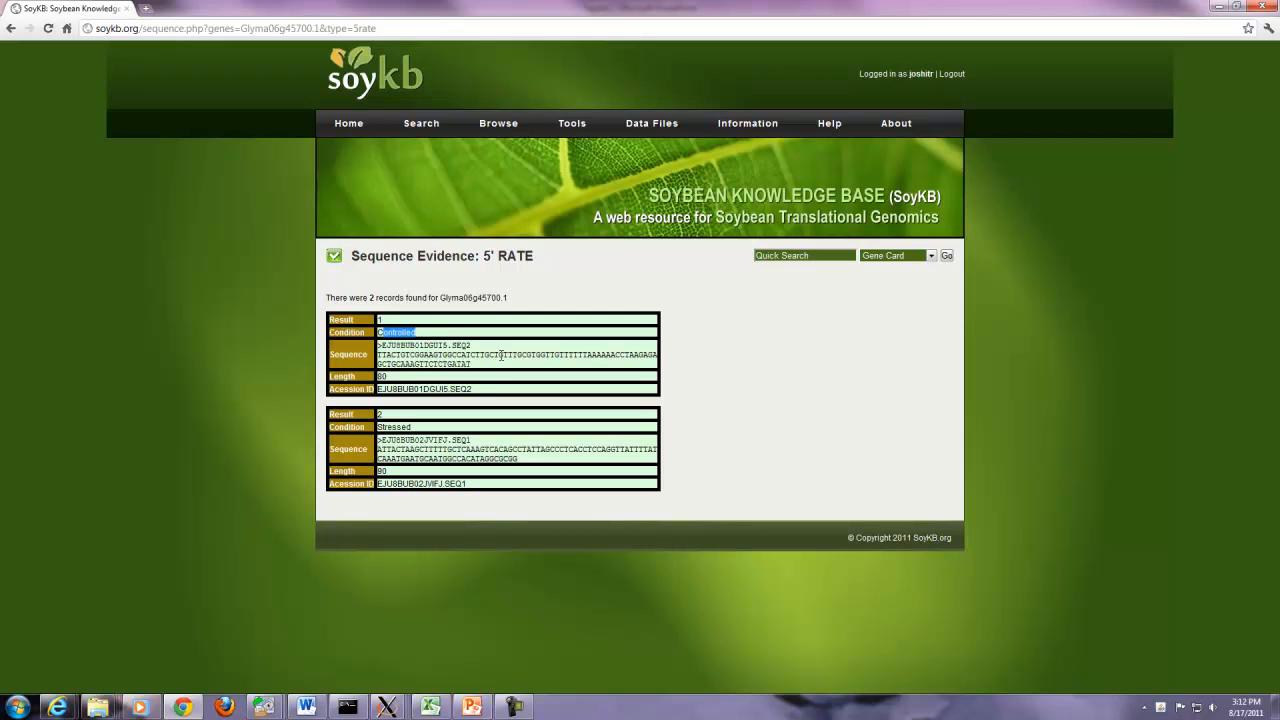
{"action": "left_click_drag", "start_coordinate": [379, 345], "coordinate": [473, 366]}
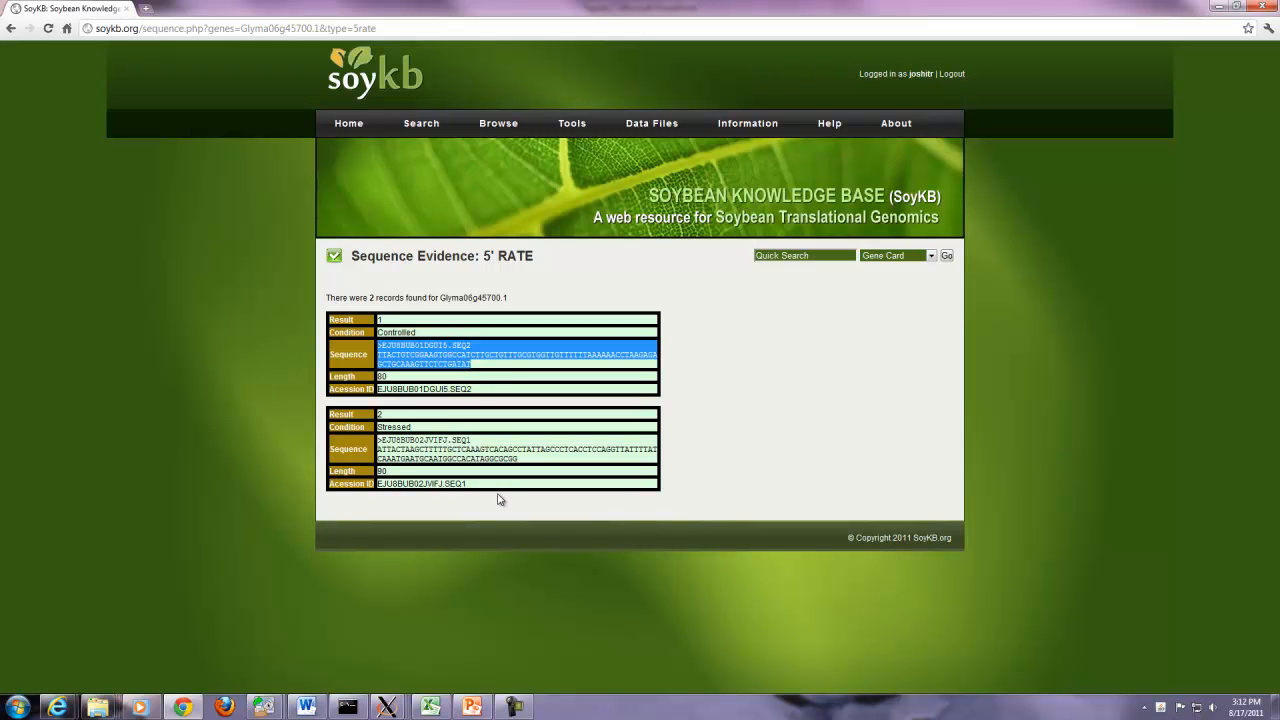
{"action": "key", "text": "alt+Left"}
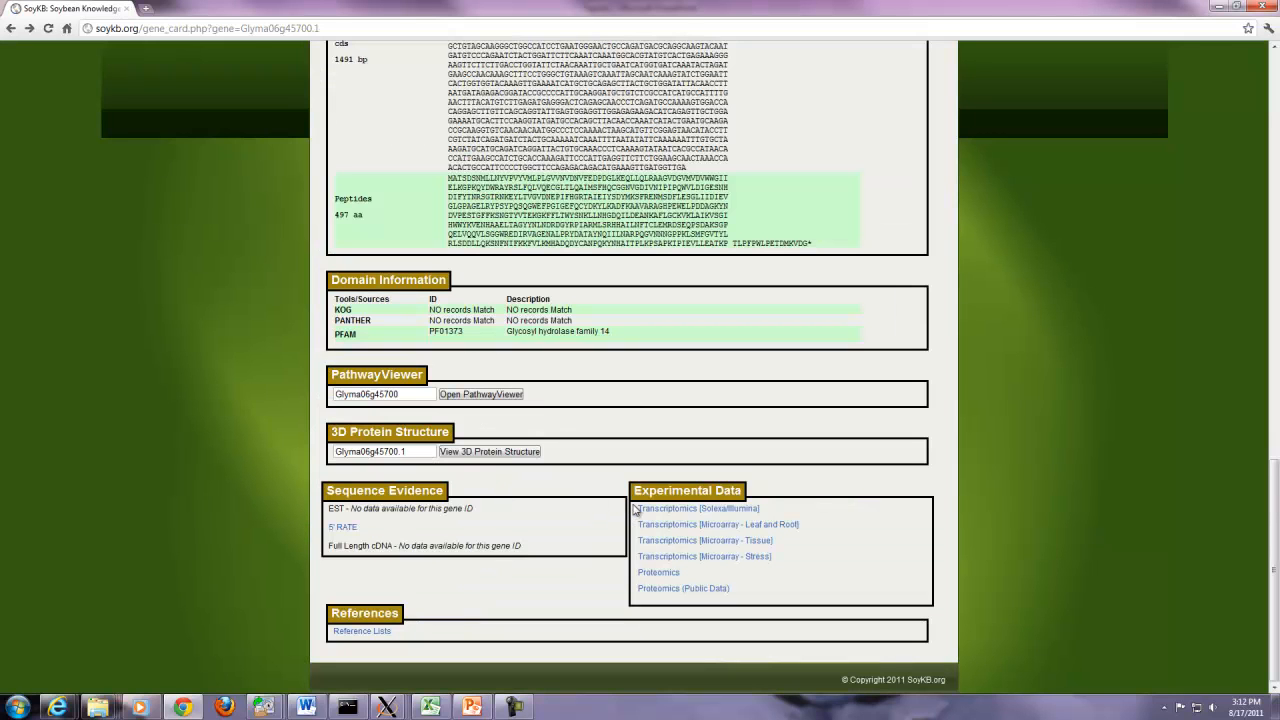
- View the Solexa/Illumina, Leaf and Root, Tissue, and Stress transcriptomics charts in turn
{"action": "left_click", "coordinate": [716, 510]}
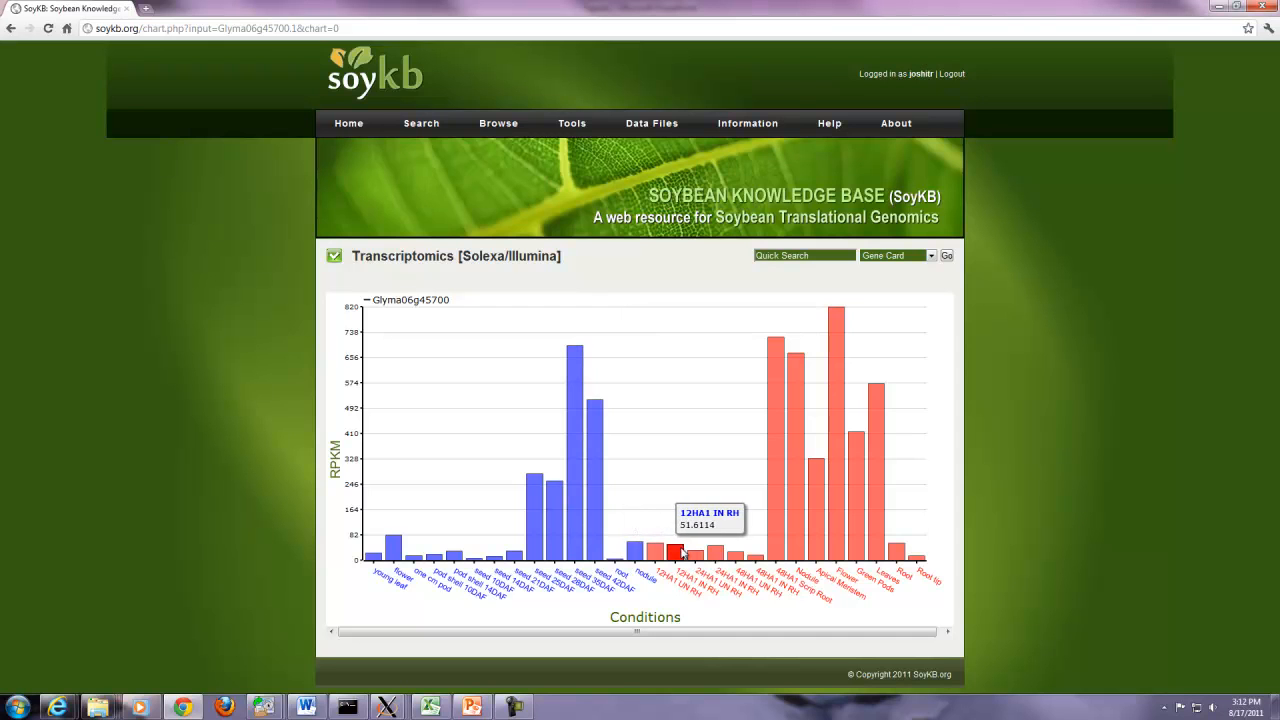
{"action": "key", "text": "alt+Left"}
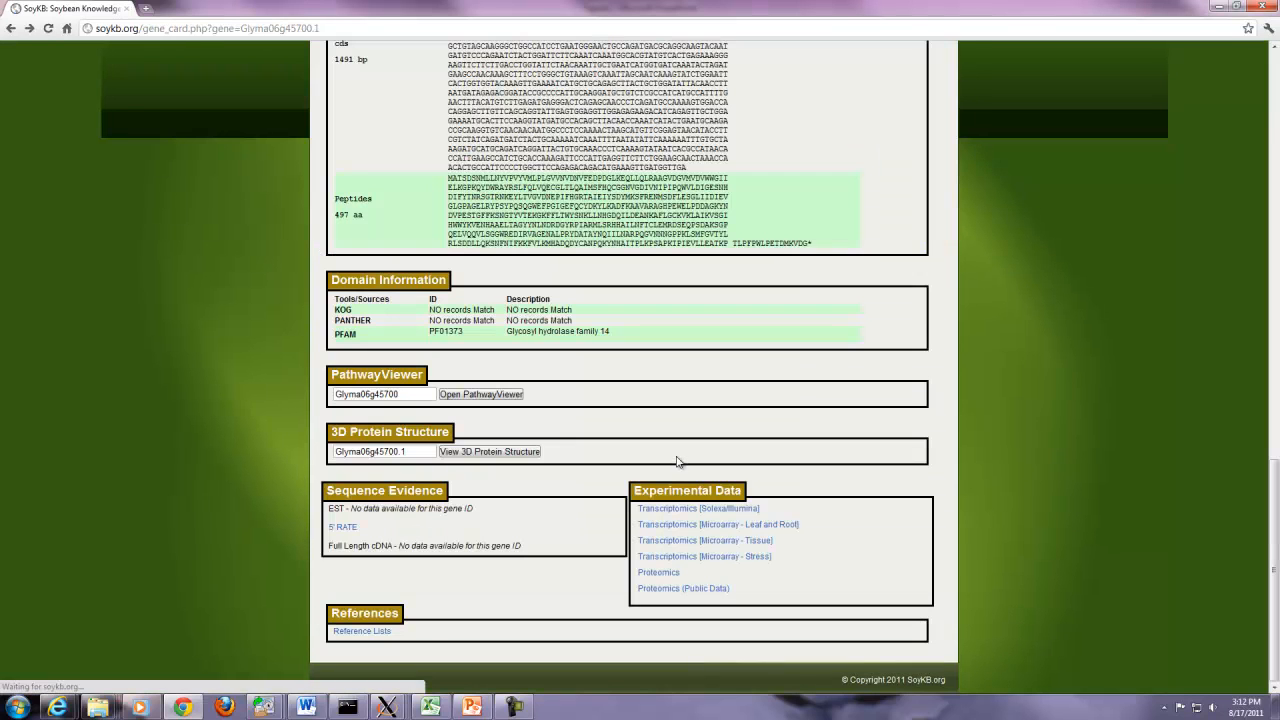
{"action": "left_click", "coordinate": [735, 527]}
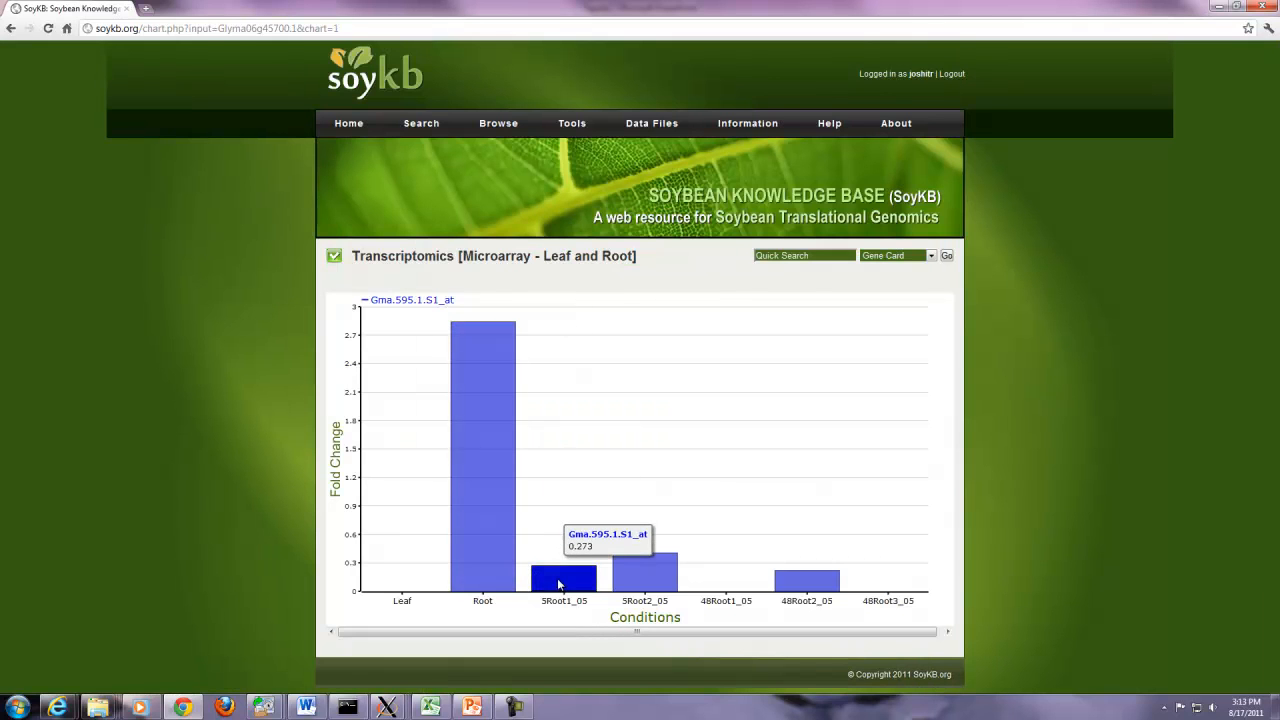
{"action": "mouse_move", "coordinate": [807, 575]}
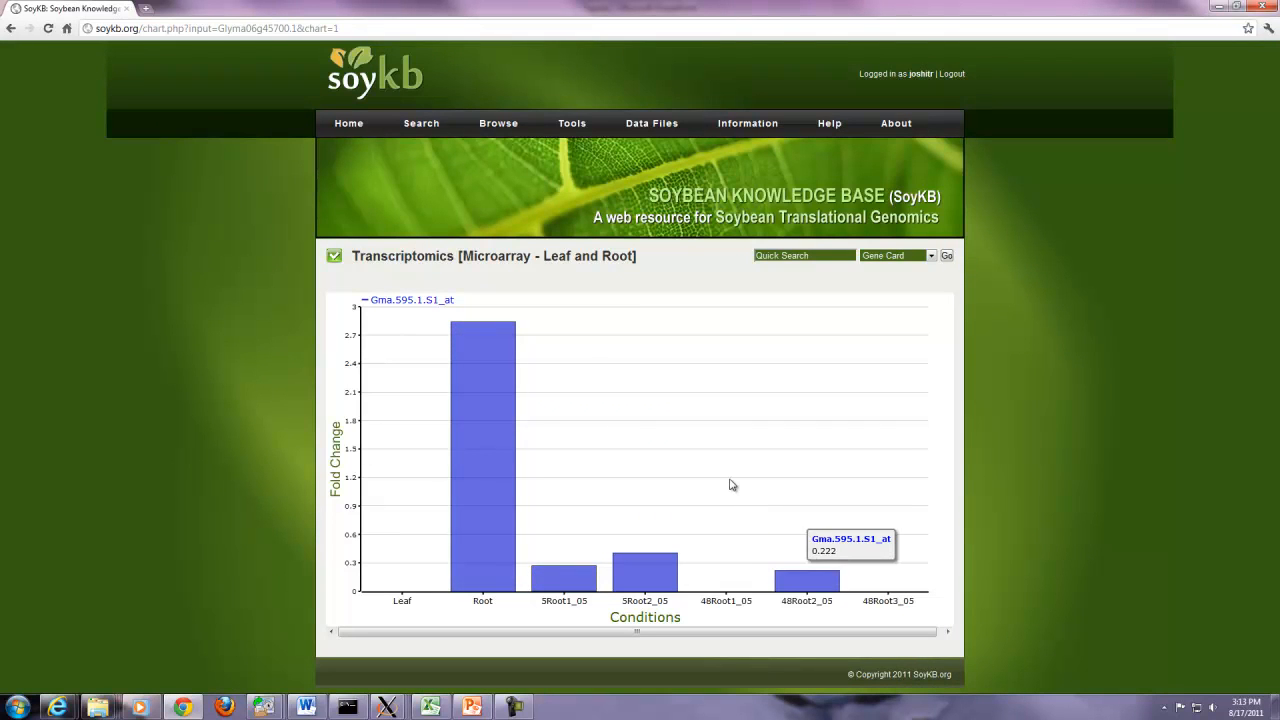
{"action": "key", "text": "BackSpace"}
{"action": "left_click", "coordinate": [740, 543]}
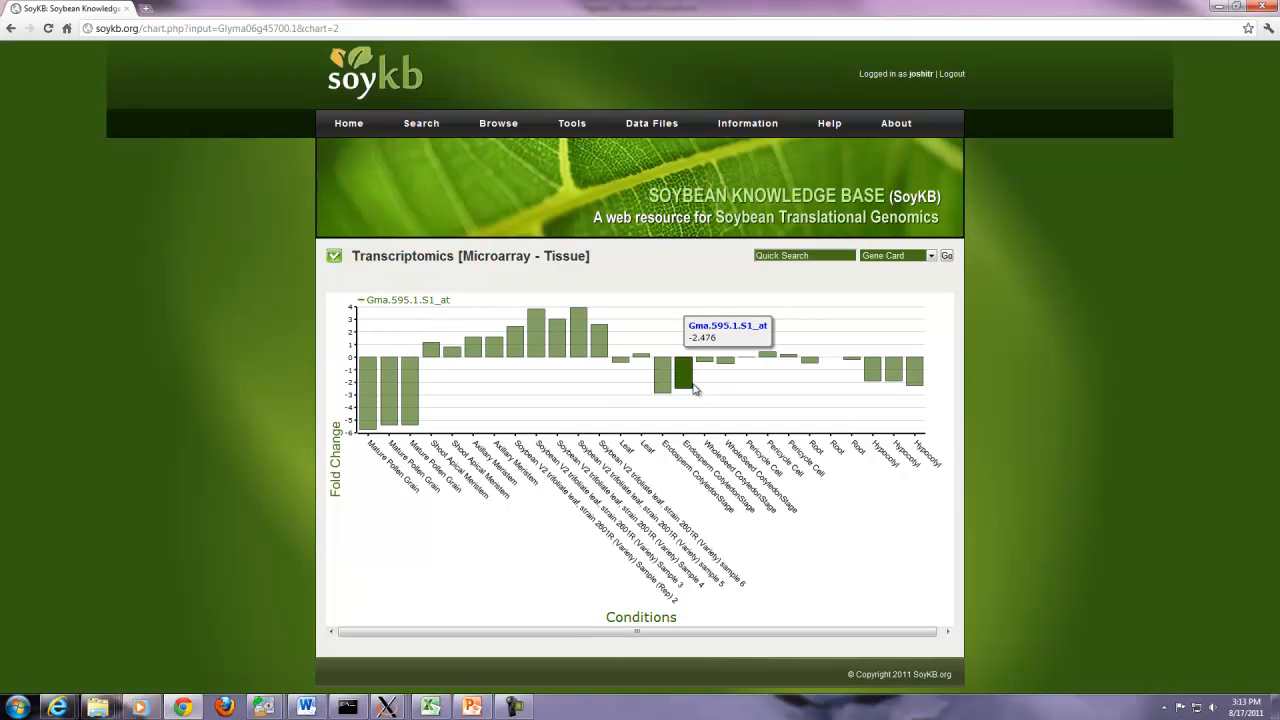
{"action": "key", "text": "alt+Left"}
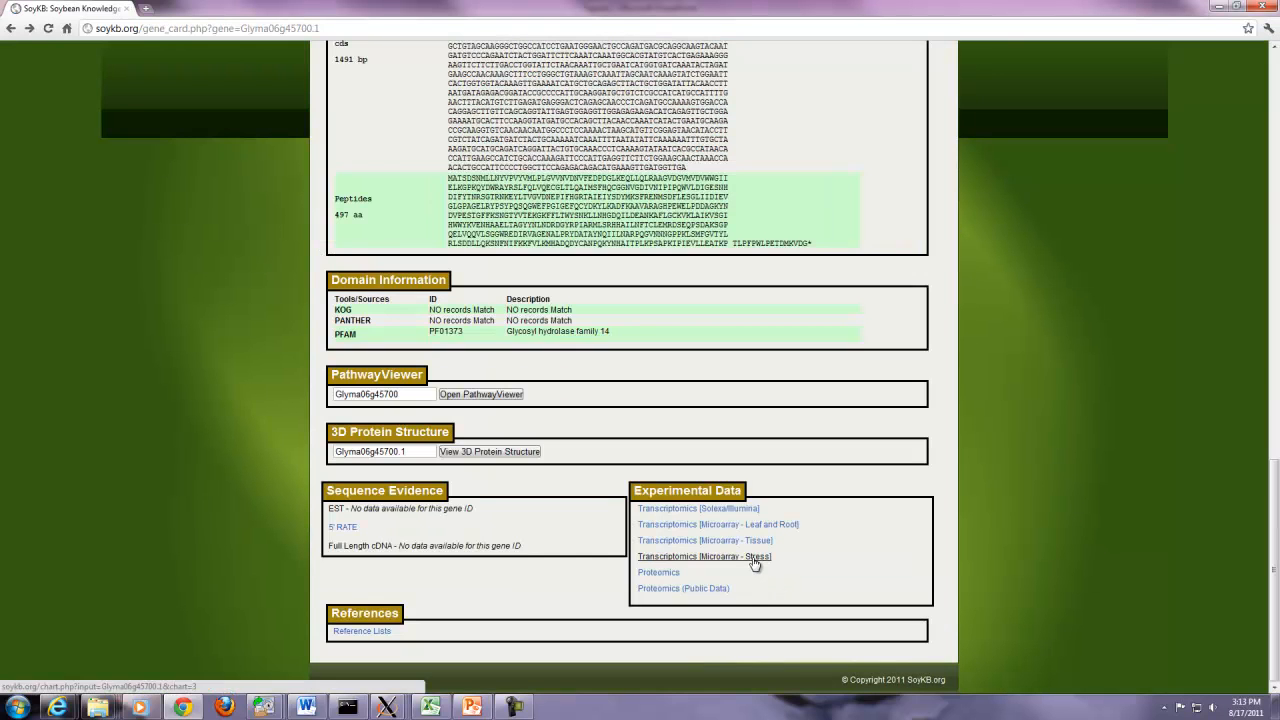
{"action": "left_click", "coordinate": [754, 557]}
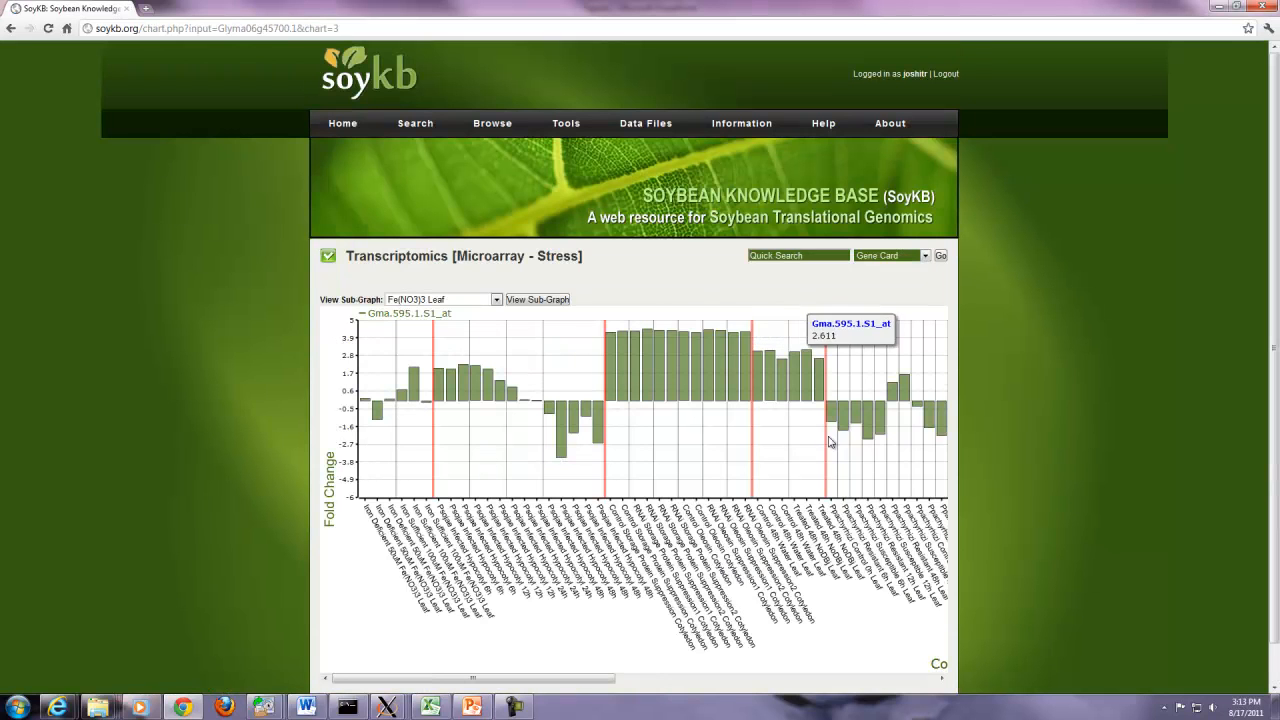
- Display the Stress chart's Syncytium sub-graph, then view the gene's Proteomics chart
{"action": "mouse_move", "coordinate": [598, 679]}
{"action": "left_mouse_down"}
{"action": "mouse_move", "coordinate": [915, 678]}
{"action": "mouse_move", "coordinate": [585, 682]}
{"action": "left_mouse_up"}
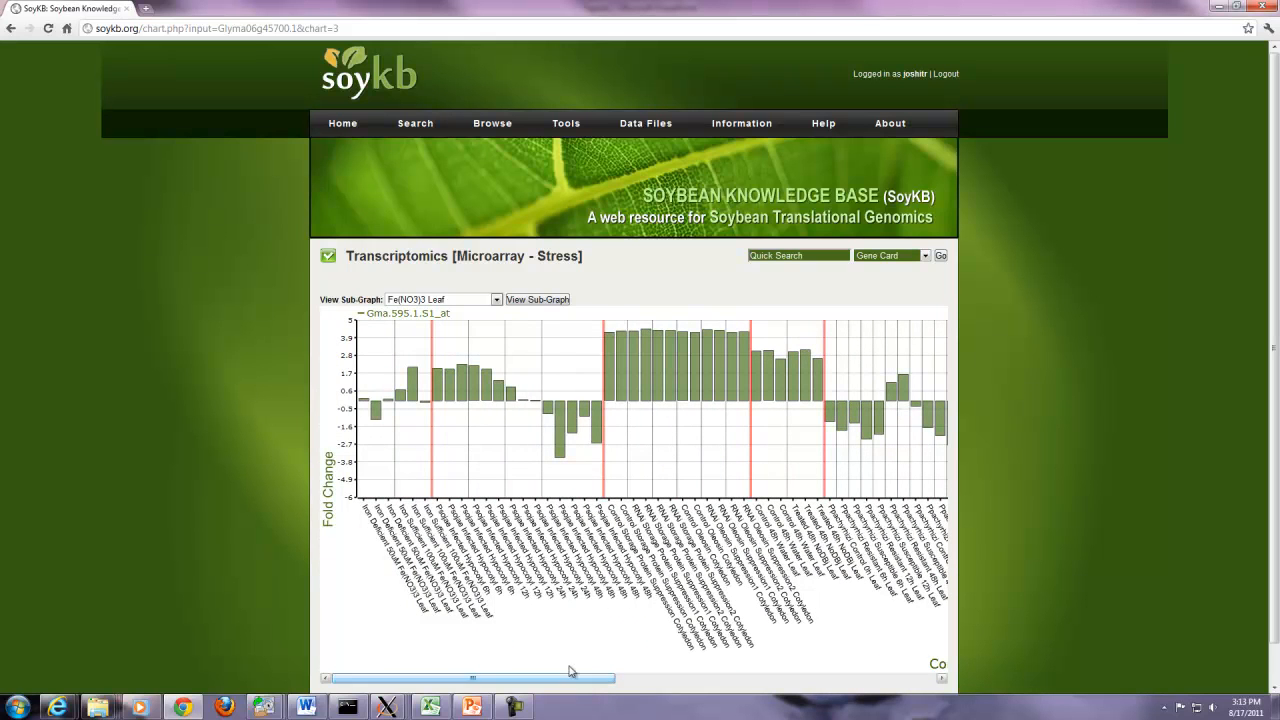
{"action": "left_click", "coordinate": [496, 300]}
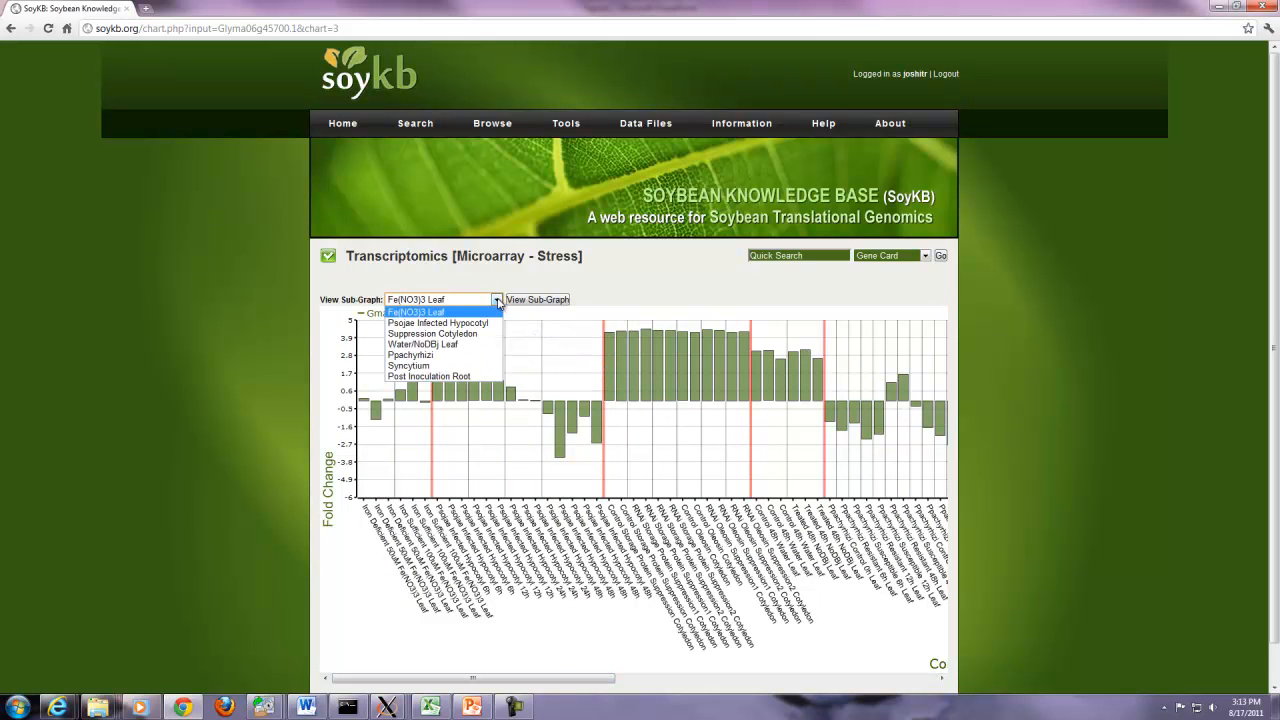
{"action": "left_click", "coordinate": [430, 366]}
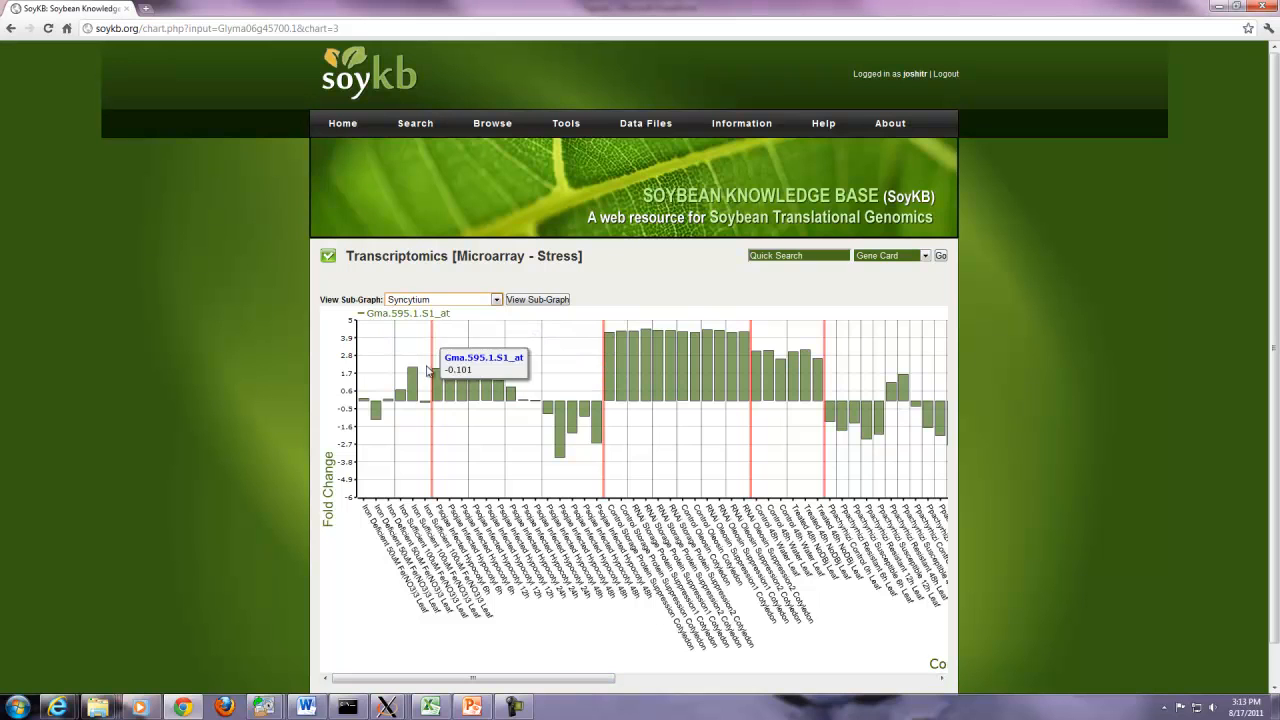
{"action": "left_click", "coordinate": [537, 300]}
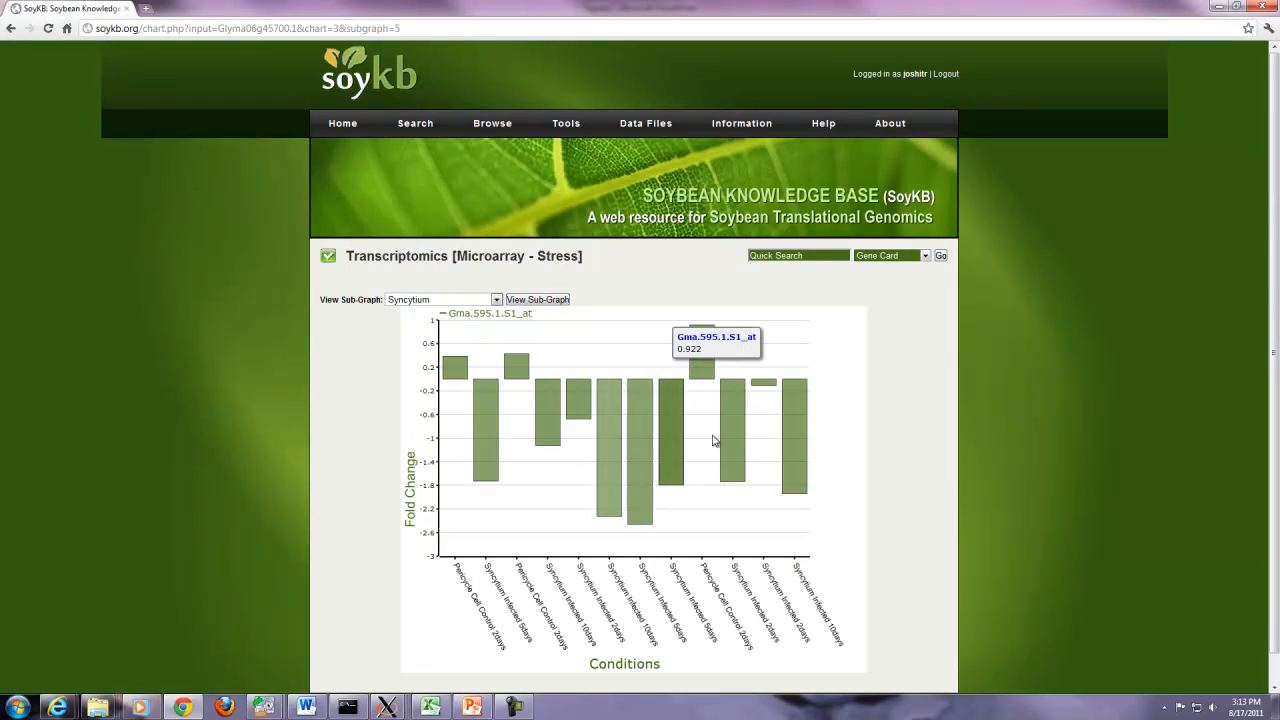
{"action": "key", "text": "alt+Left"}
{"action": "key", "text": "alt+Left"}
{"action": "left_click", "coordinate": [672, 575]}
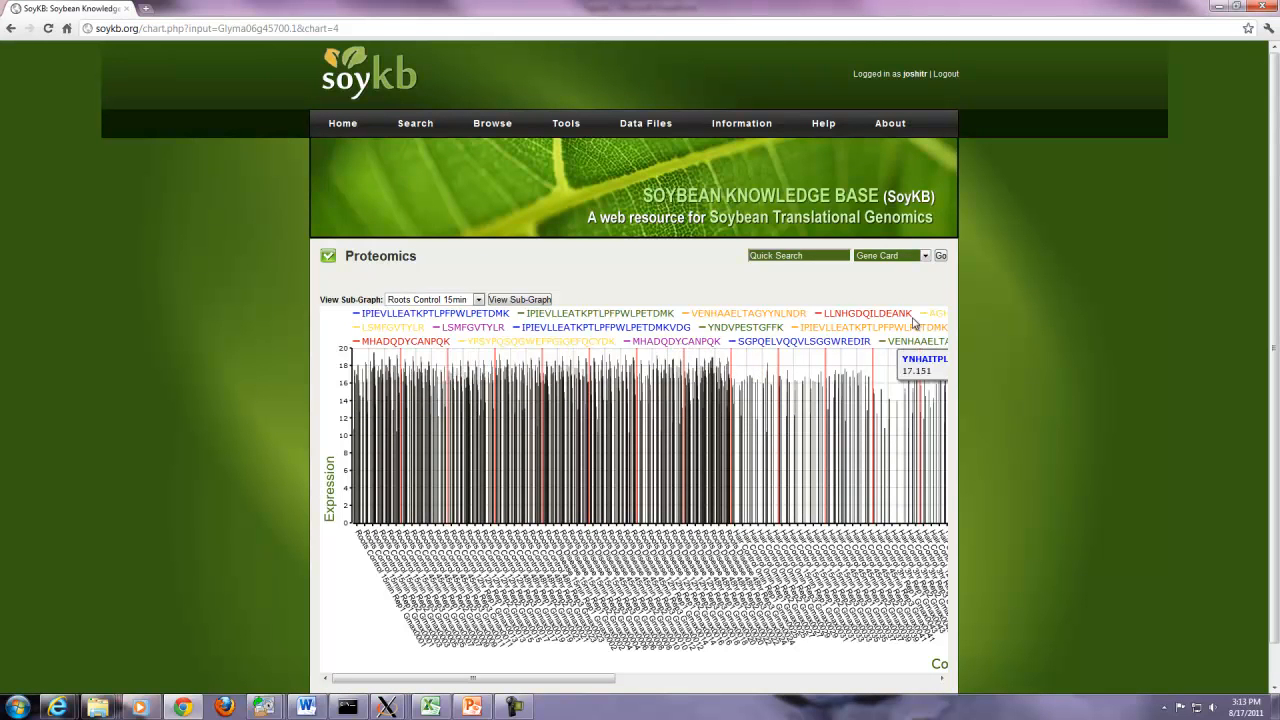
- View the Roots Disease 48hr proteomics sub-graph, then the Proteomics (Public Data) chart, returning to the gene card
{"action": "left_click", "coordinate": [478, 300]}
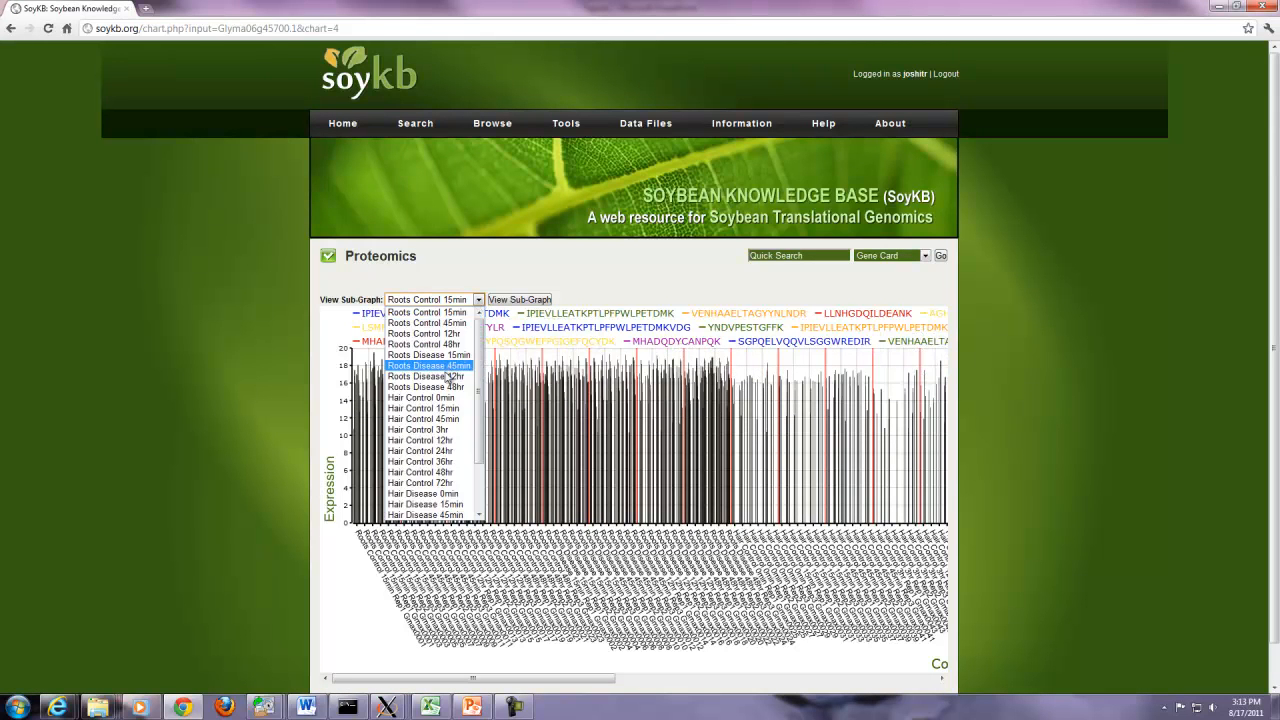
{"action": "left_click", "coordinate": [447, 387]}
{"action": "left_click", "coordinate": [516, 300]}
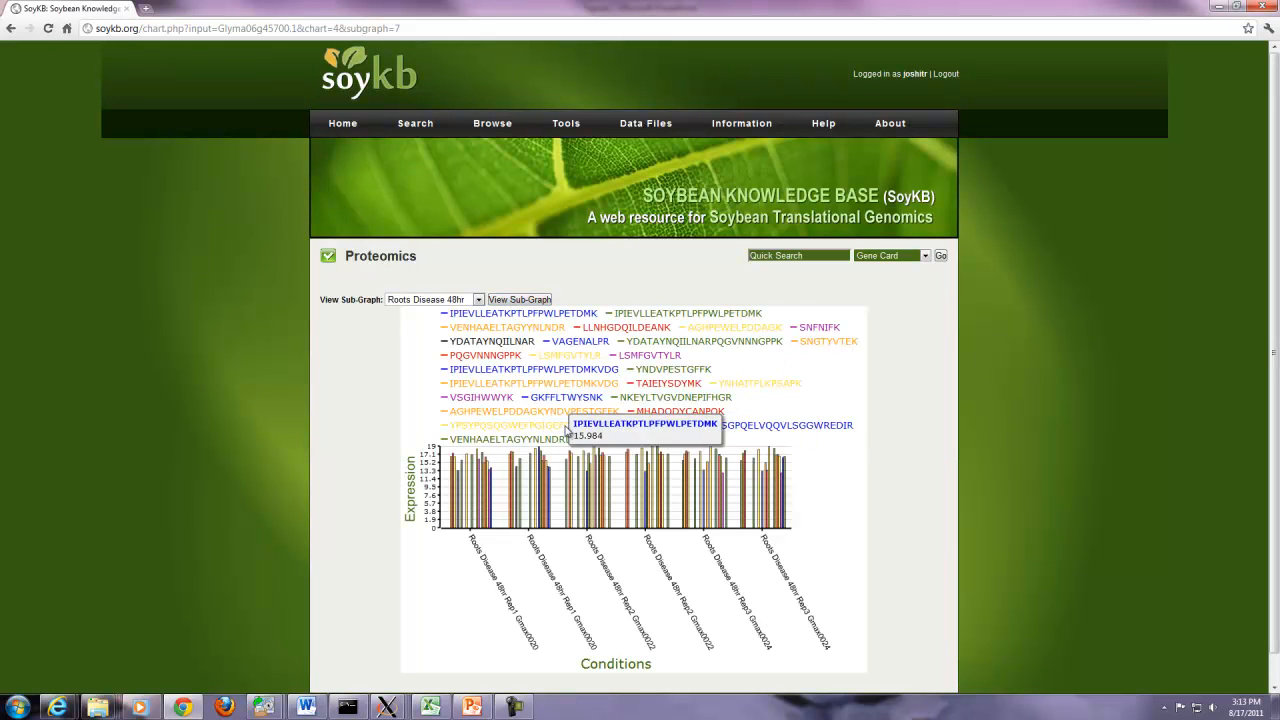
{"action": "key", "text": "alt+Left"}
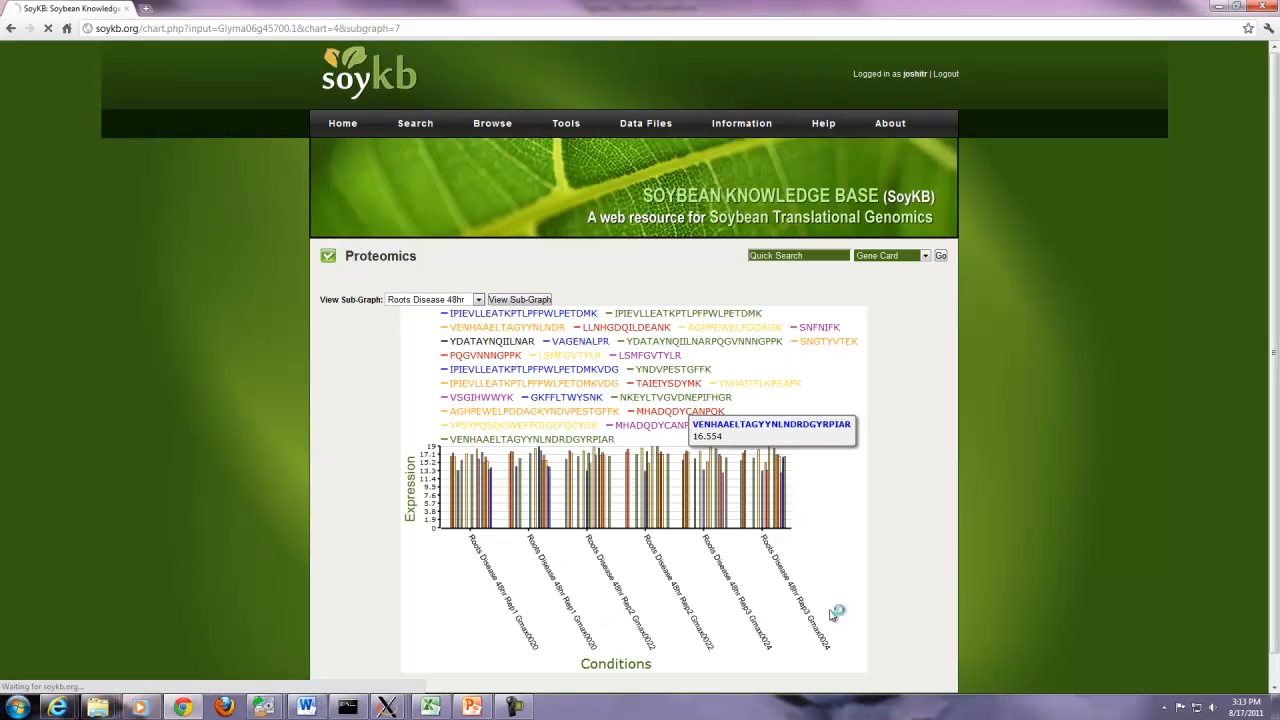
{"action": "left_click", "coordinate": [710, 590]}
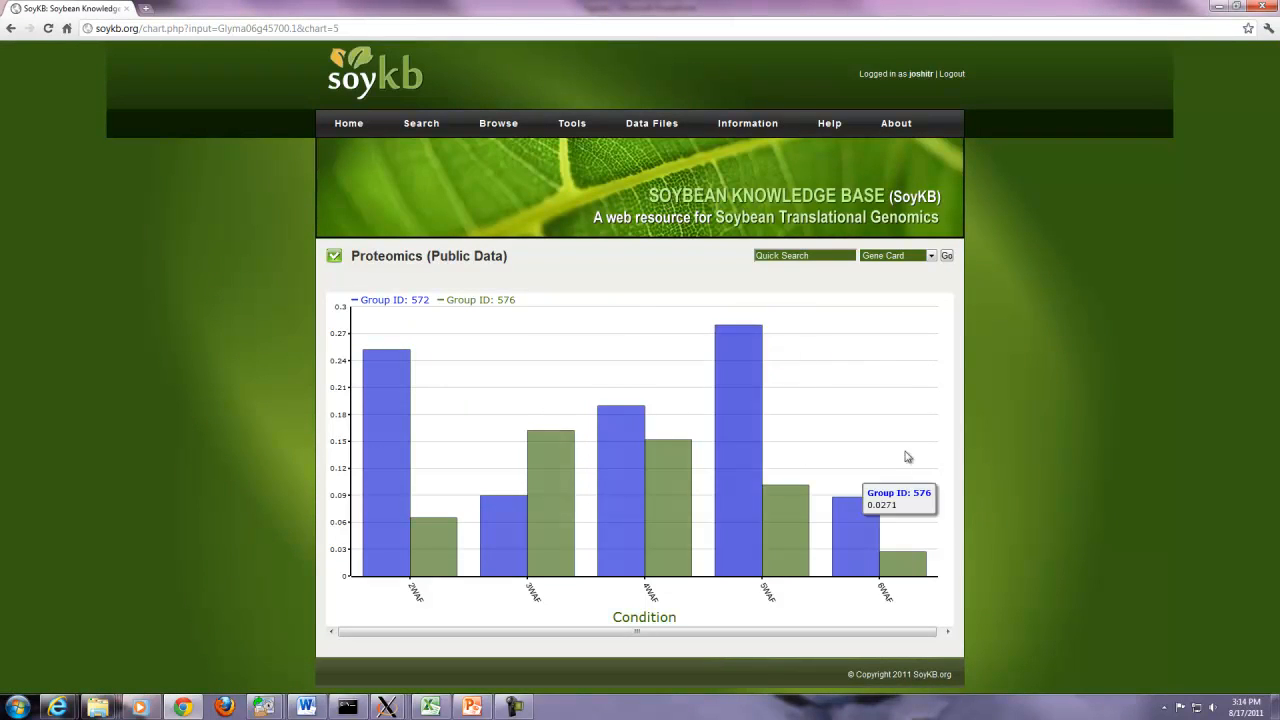
{"action": "key", "text": "alt+Left"}
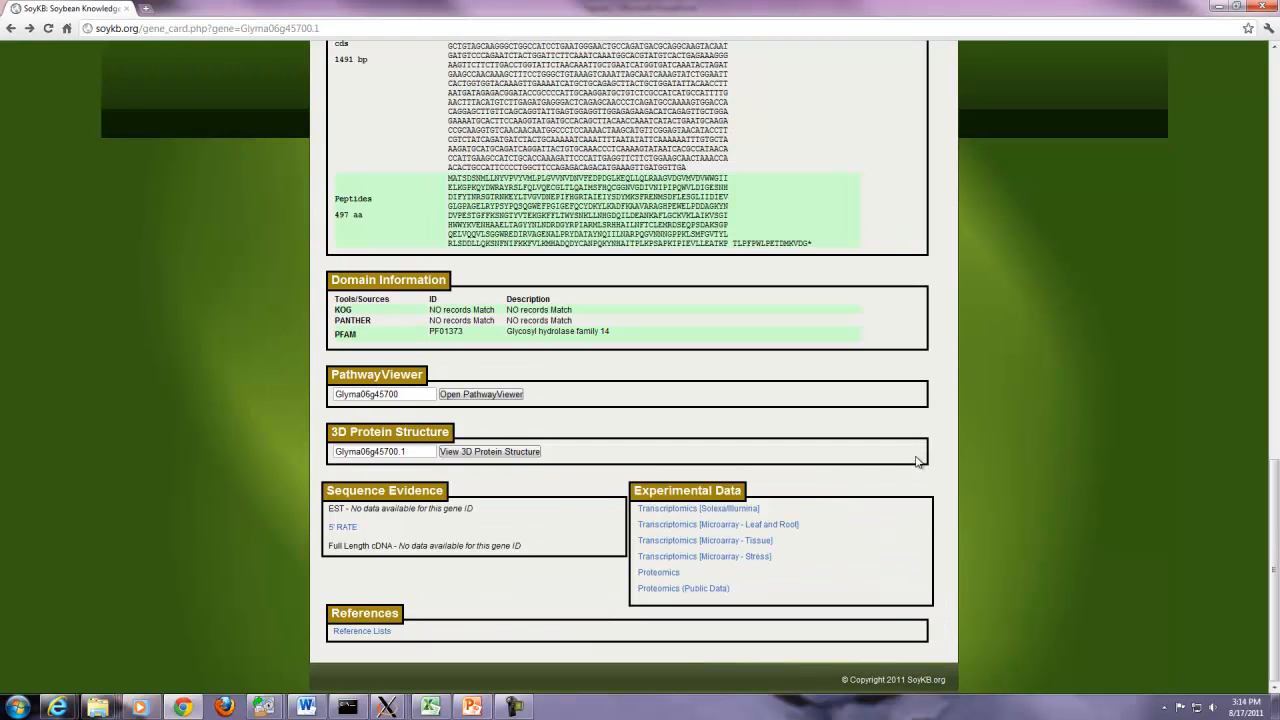
- Open the Reference Lists for Glyma06g45700.1 and scroll to its BMY1 beta-amylase PubMed references
{"action": "left_click", "coordinate": [381, 634]}
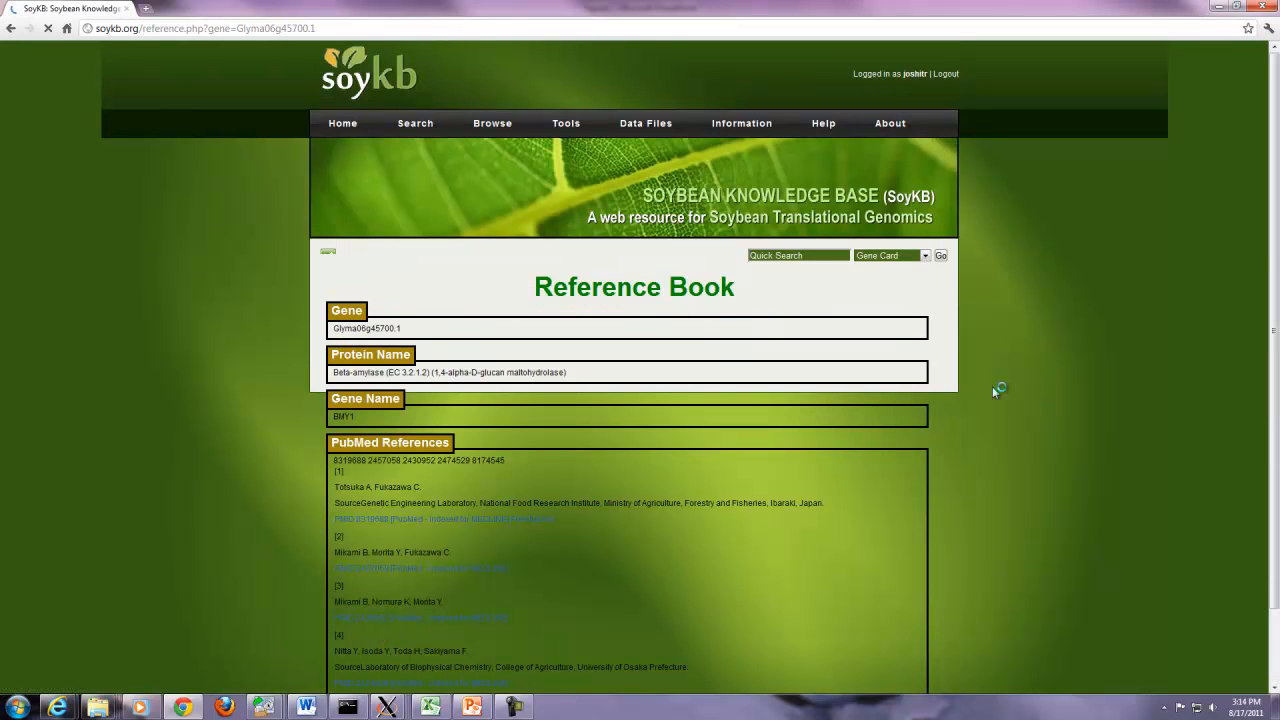
{"action": "scroll", "coordinate": [1240, 350], "scroll_direction": "down", "scroll_amount": 3}
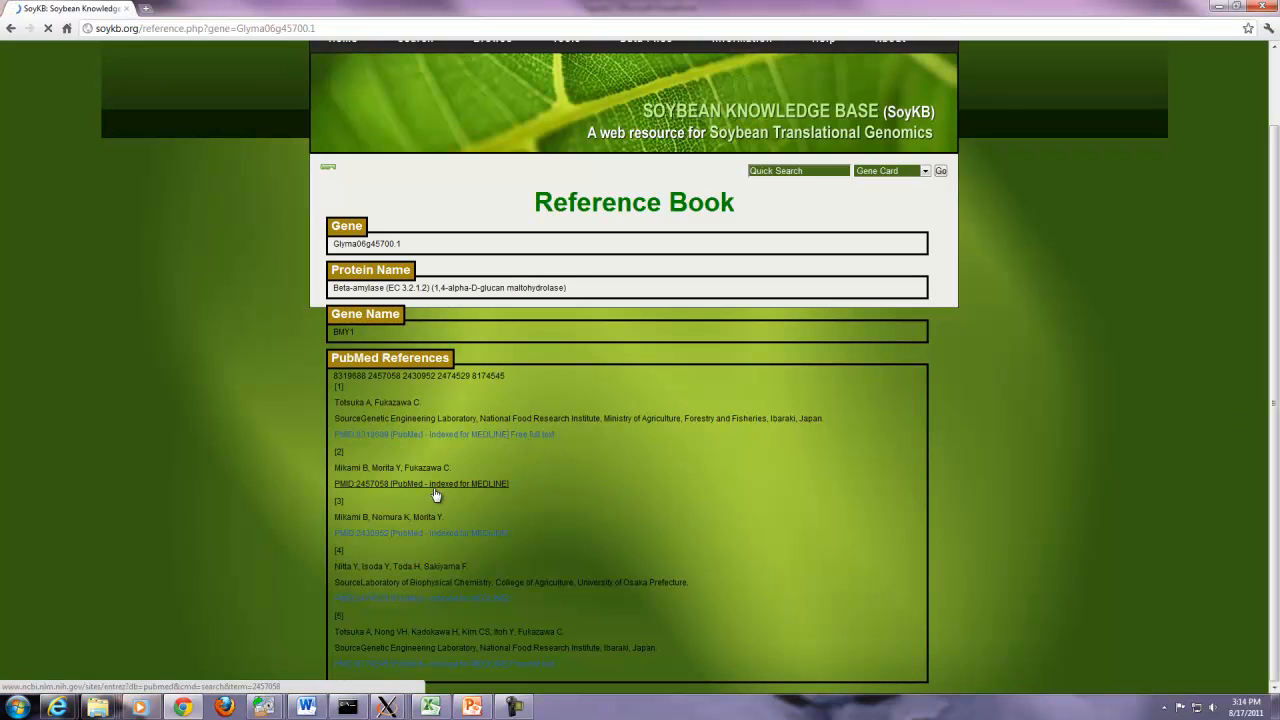
- Open the PubMed abstract for PMID 8319688 and clear the PubMed search box
{"action": "left_click", "coordinate": [497, 436]}
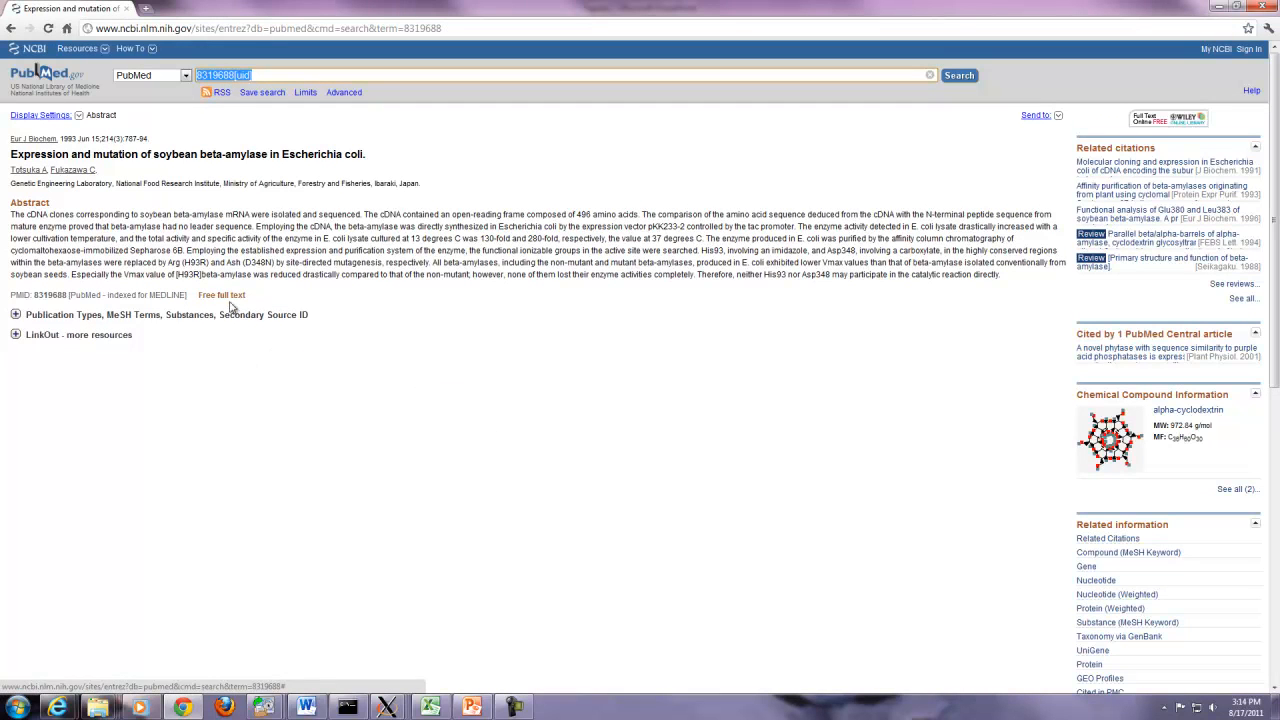
{"action": "key", "text": "BackSpace"}
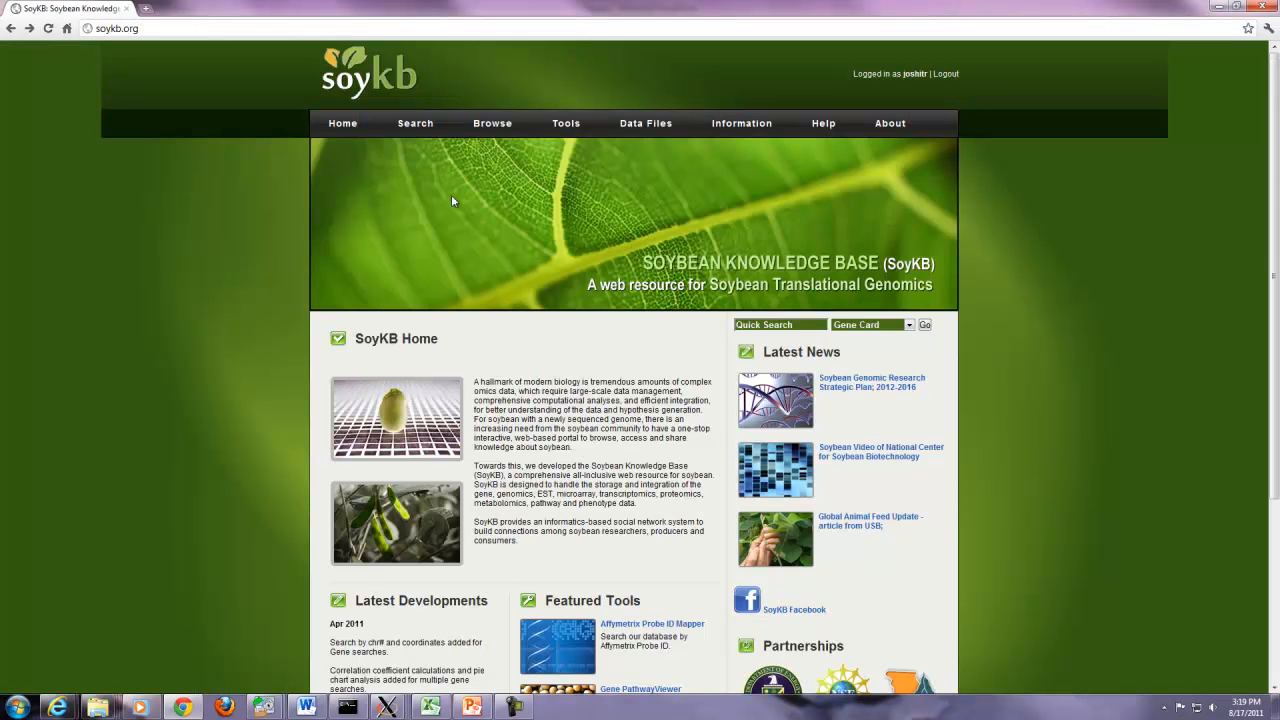
- Search miRNA ID TAG_5193213 to open its MIR169-family miRNA Card
{"action": "mouse_move", "coordinate": [414, 126]}
{"action": "left_click", "coordinate": [418, 170]}
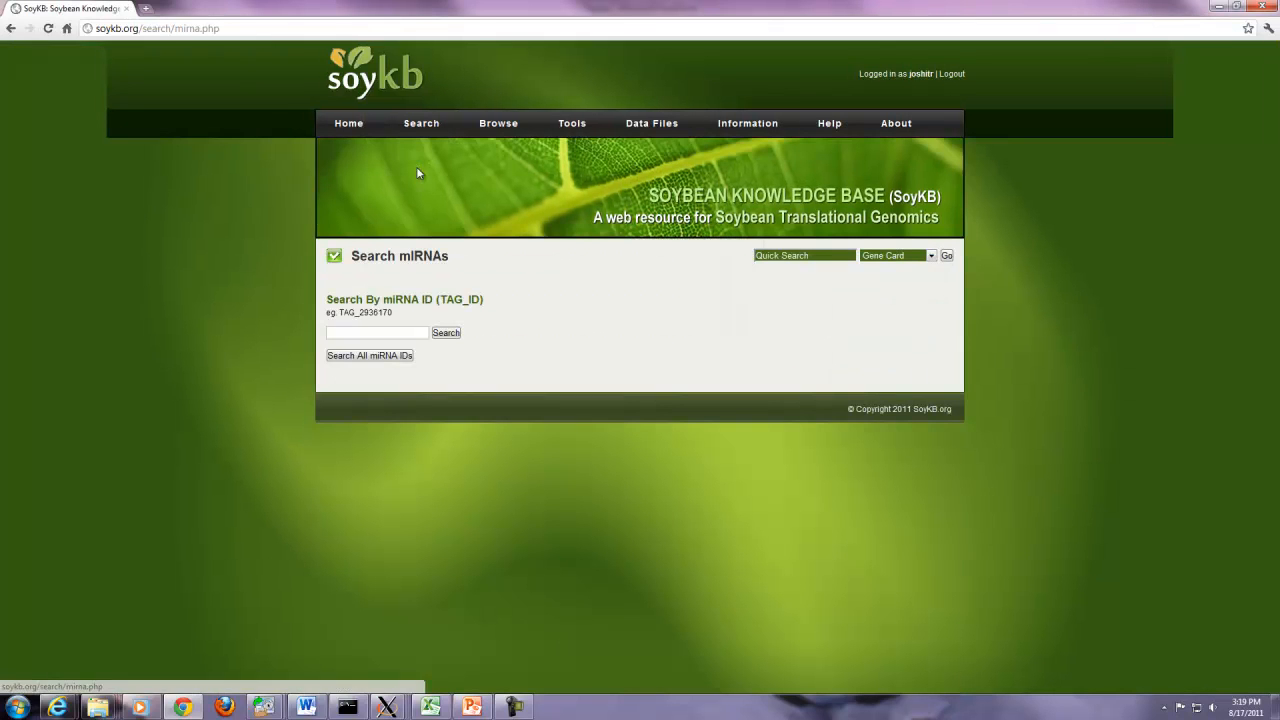
{"action": "left_click", "coordinate": [411, 332]}
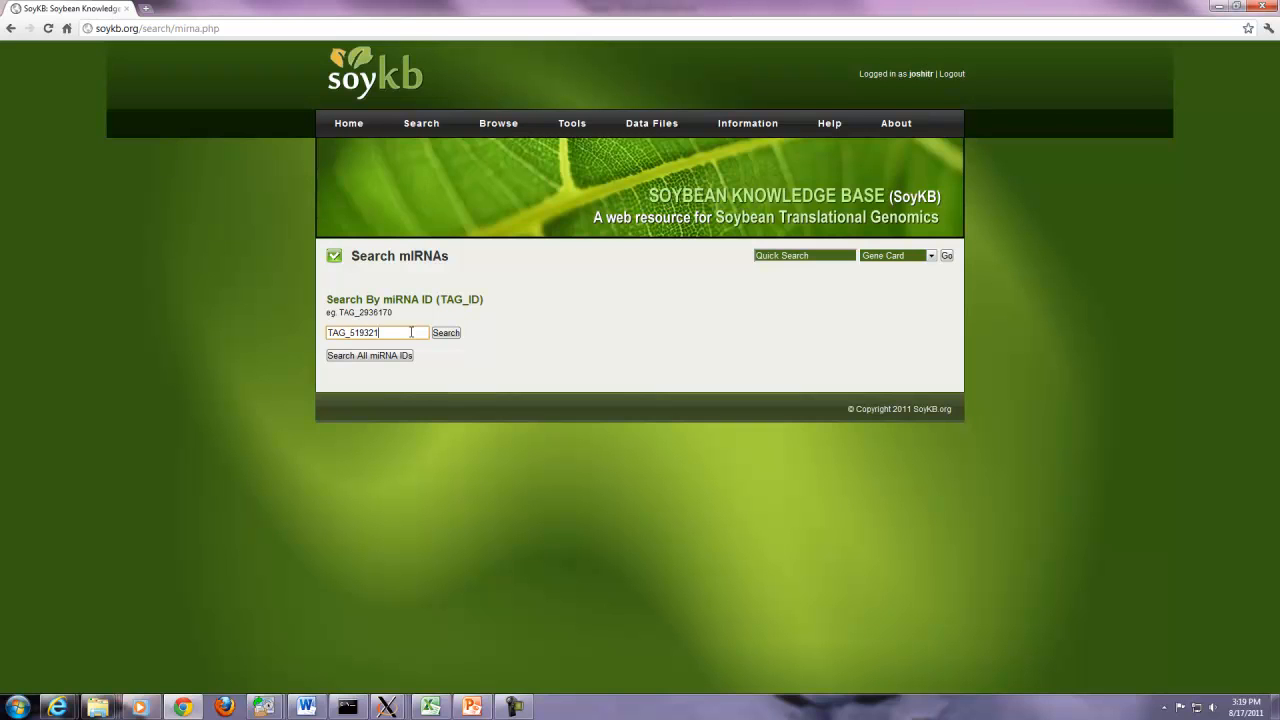
{"action": "left_click", "coordinate": [446, 333]}
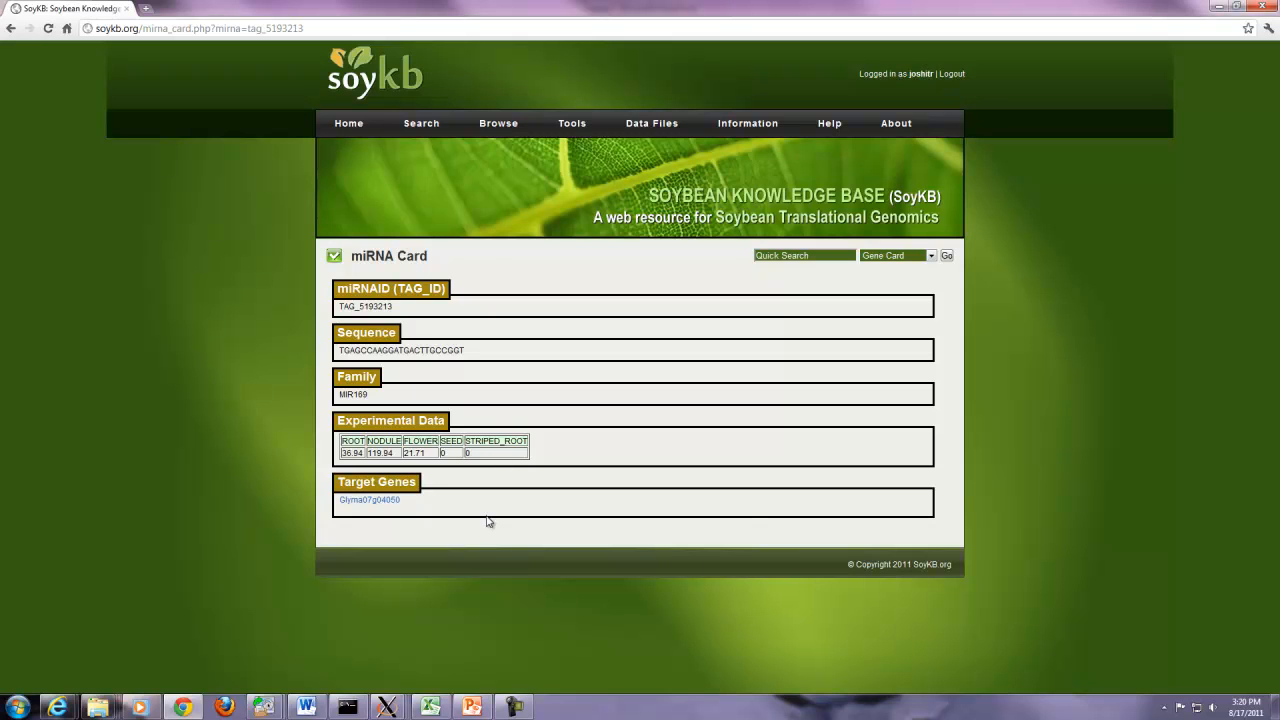
- View the gene card of target gene Glyma07g04050, then return to the miRNA card
{"action": "left_click", "coordinate": [394, 501]}
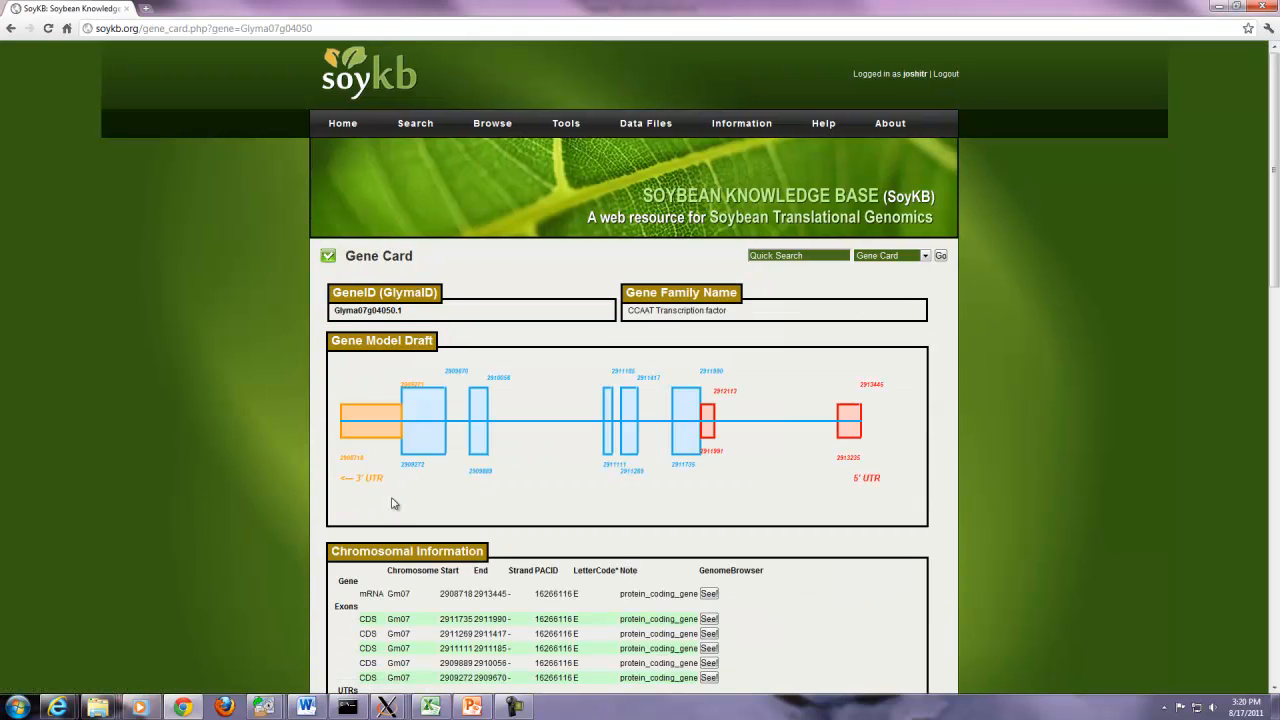
{"action": "left_click_drag", "start_coordinate": [1273, 283], "coordinate": [1252, 667]}
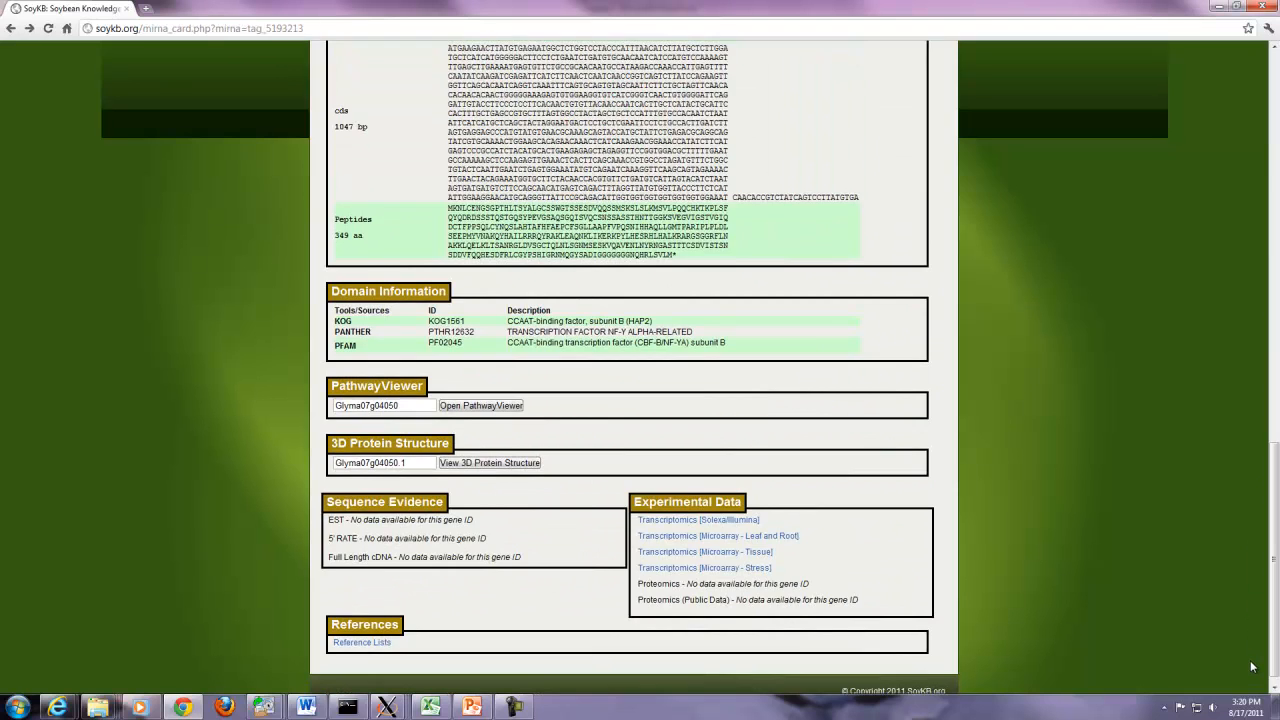
{"action": "key", "text": "alt+Left"}
{"action": "key", "text": "alt+Left"}
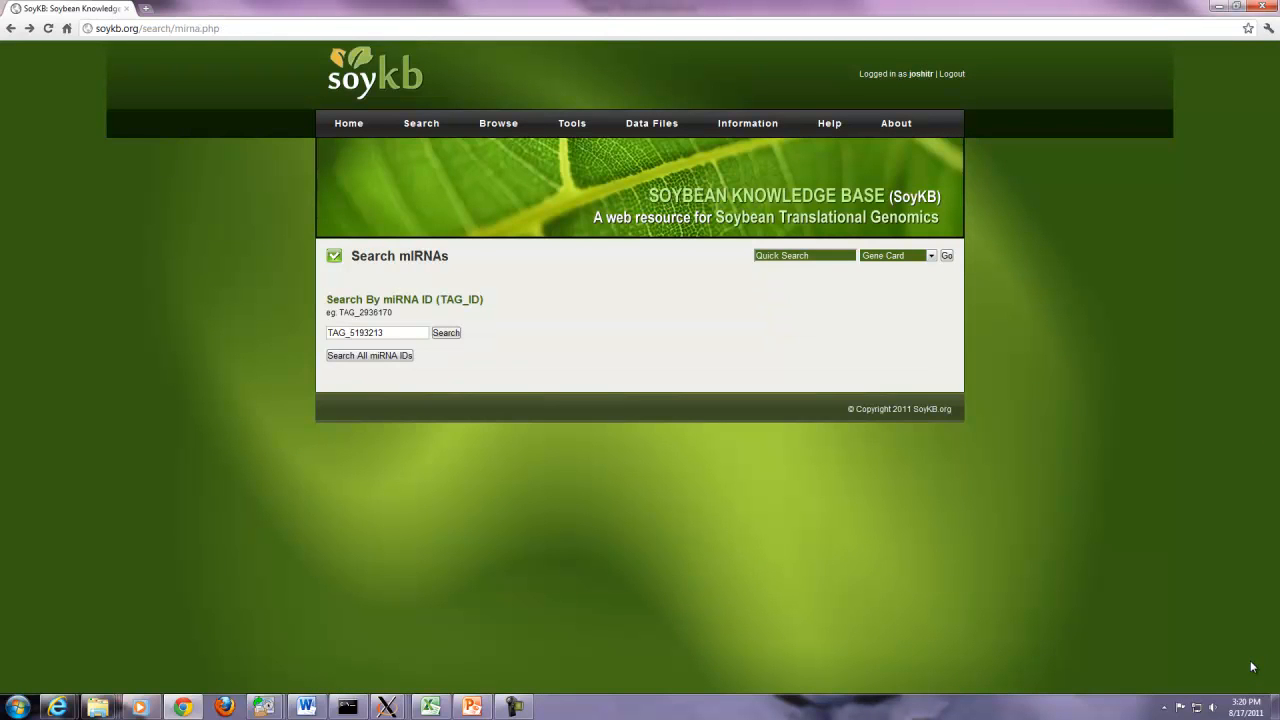
- List all miRNA IDs and open the miRNA Card for TAG_2138834
{"action": "left_click", "coordinate": [398, 358]}
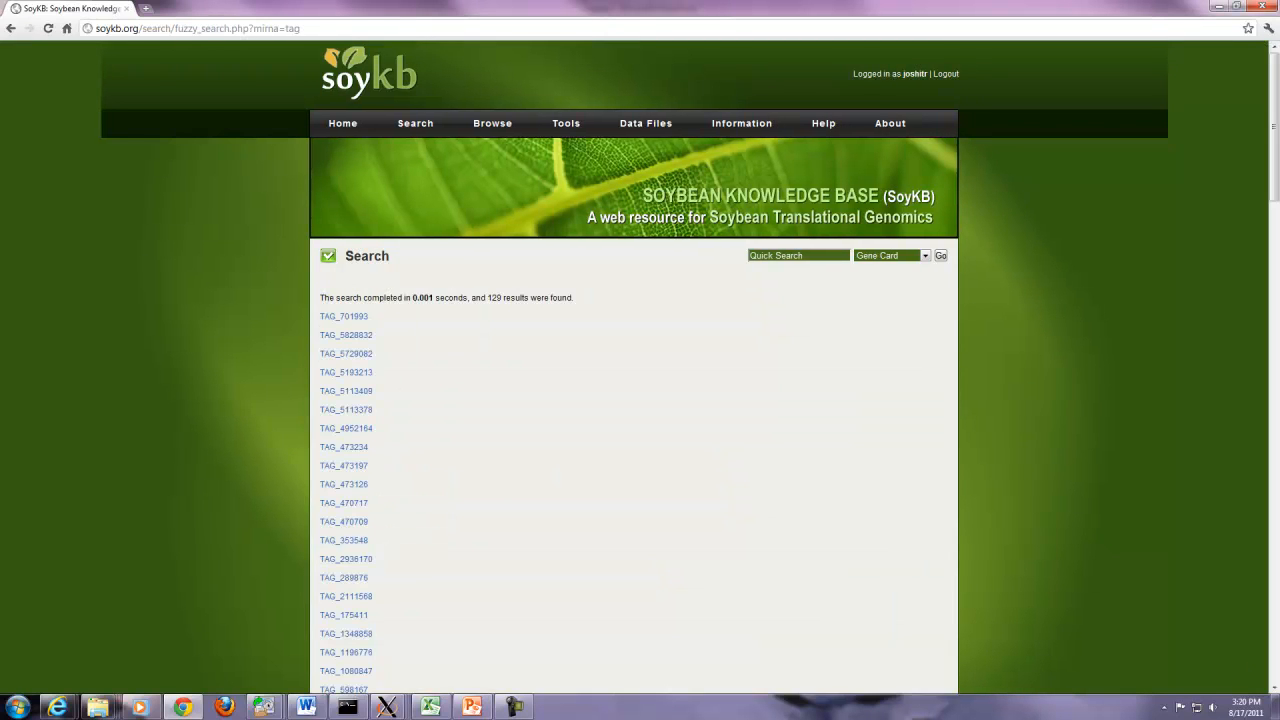
{"action": "scroll", "coordinate": [714, 120], "scroll_direction": "down", "scroll_amount": 10}
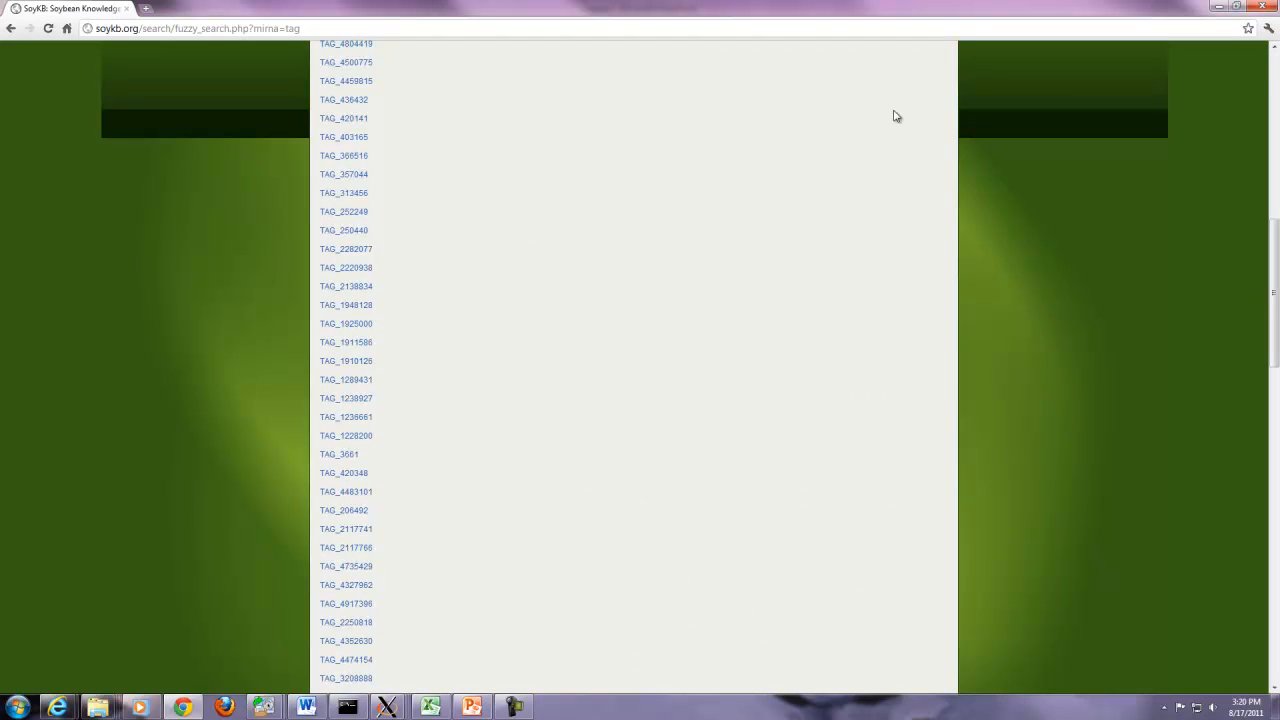
{"action": "left_click", "coordinate": [339, 288]}
- Search metabolites for 'apigenin', open its Metabolite Card, and launch its PathwayViewer
{"action": "mouse_move", "coordinate": [421, 123]}
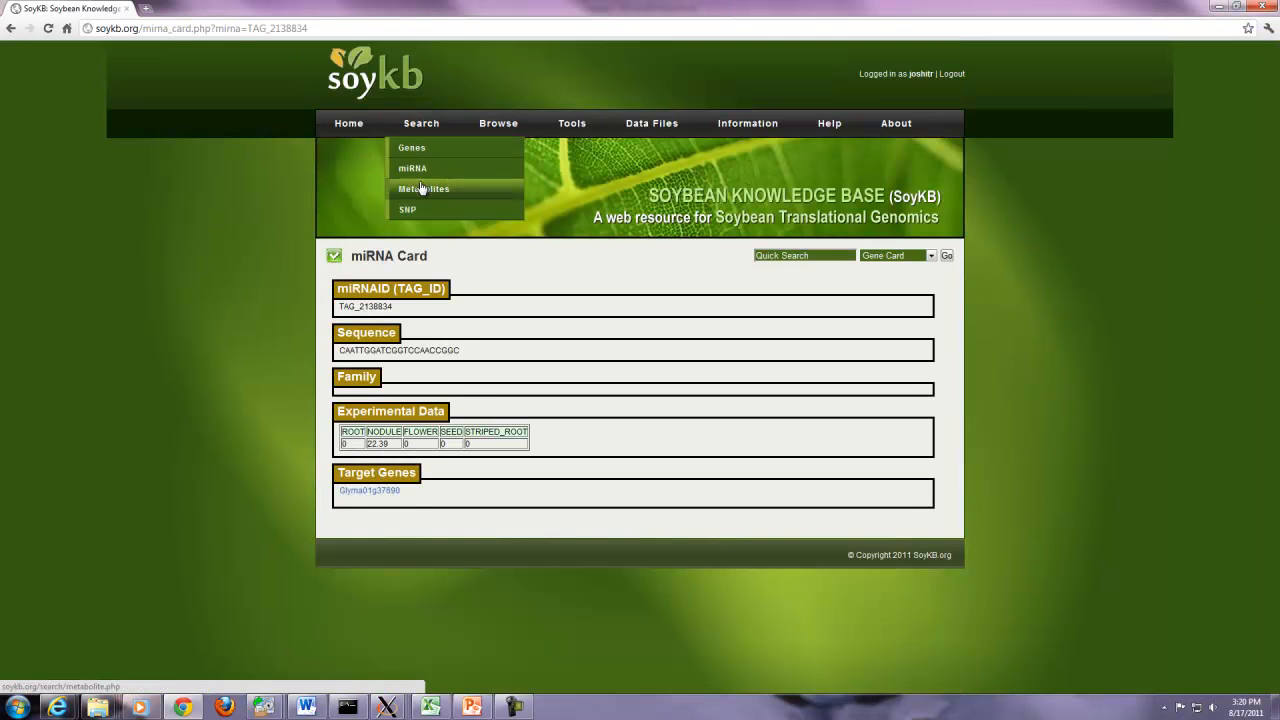
{"action": "left_click", "coordinate": [420, 192]}
{"action": "left_click", "coordinate": [378, 313]}
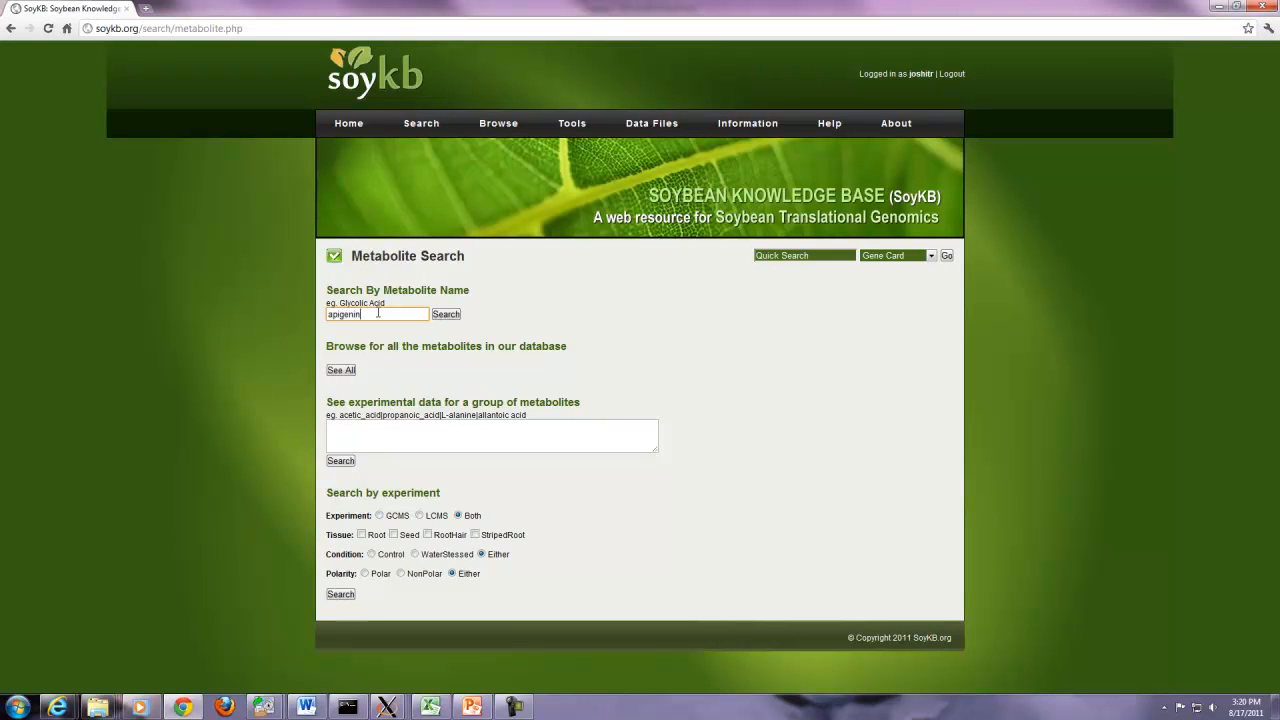
{"action": "left_click", "coordinate": [443, 316]}
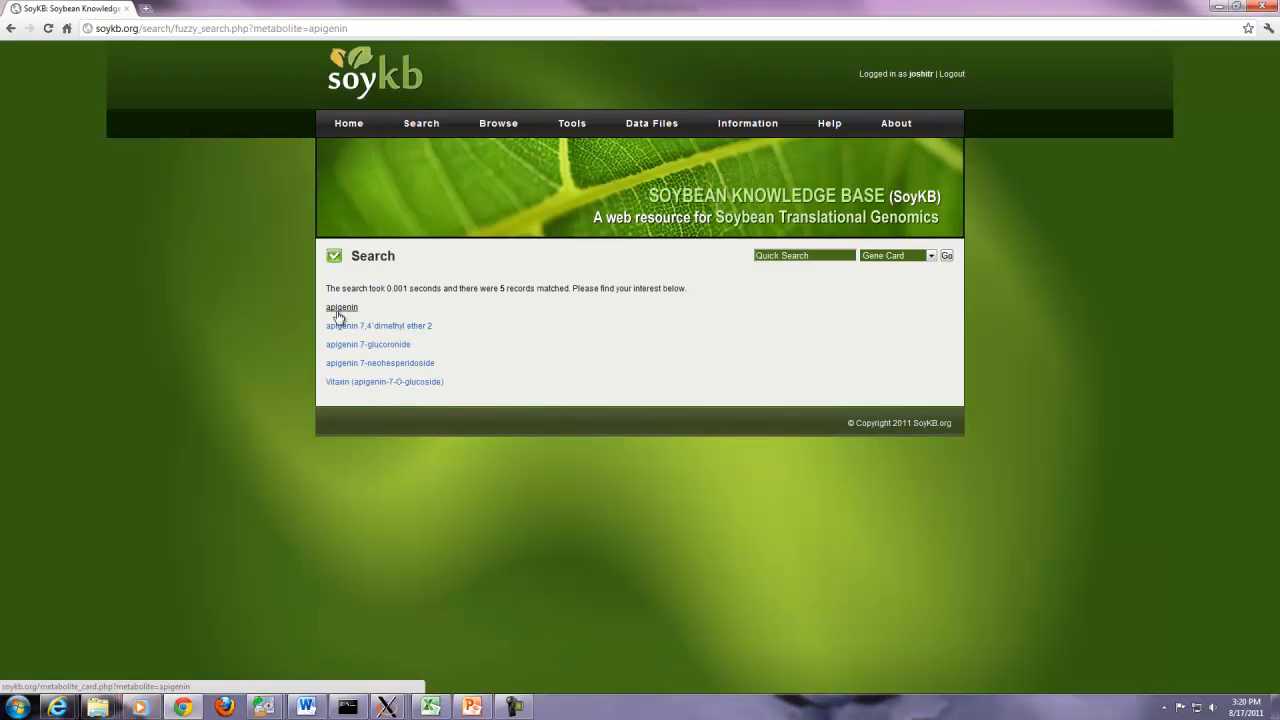
{"action": "left_click", "coordinate": [342, 308]}
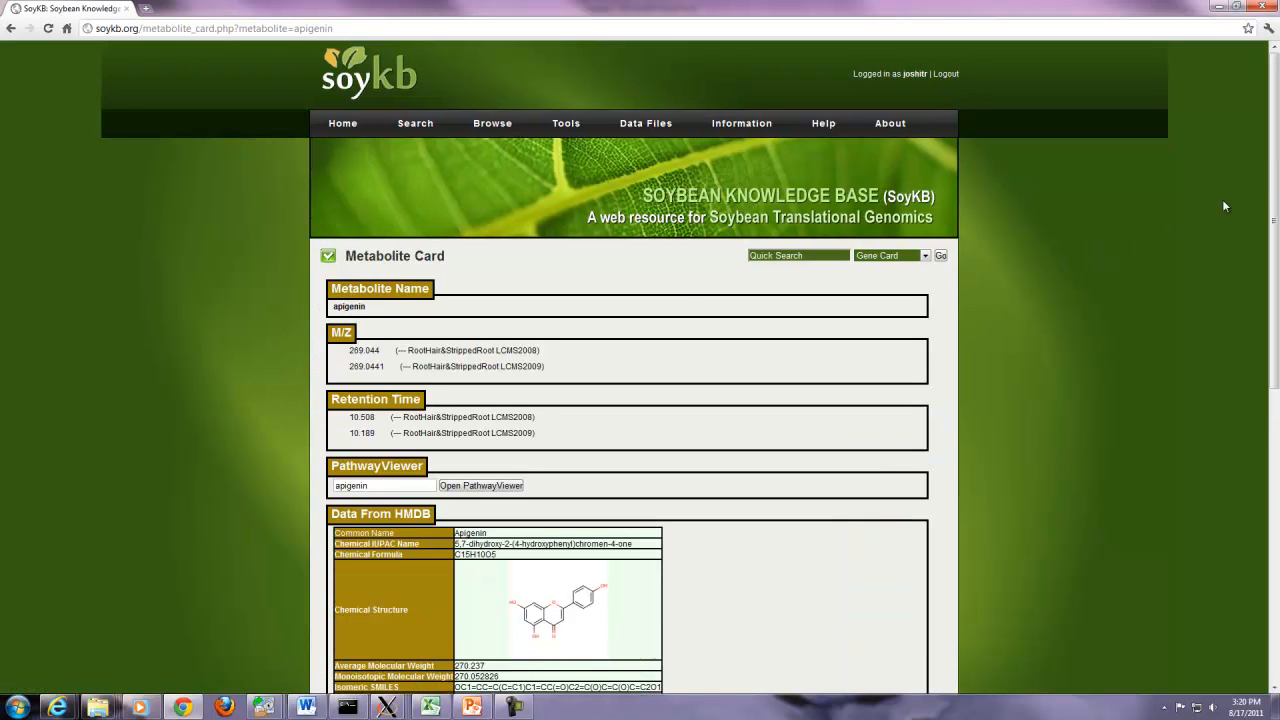
{"action": "left_click_drag", "start_coordinate": [1271, 186], "coordinate": [1272, 278]}
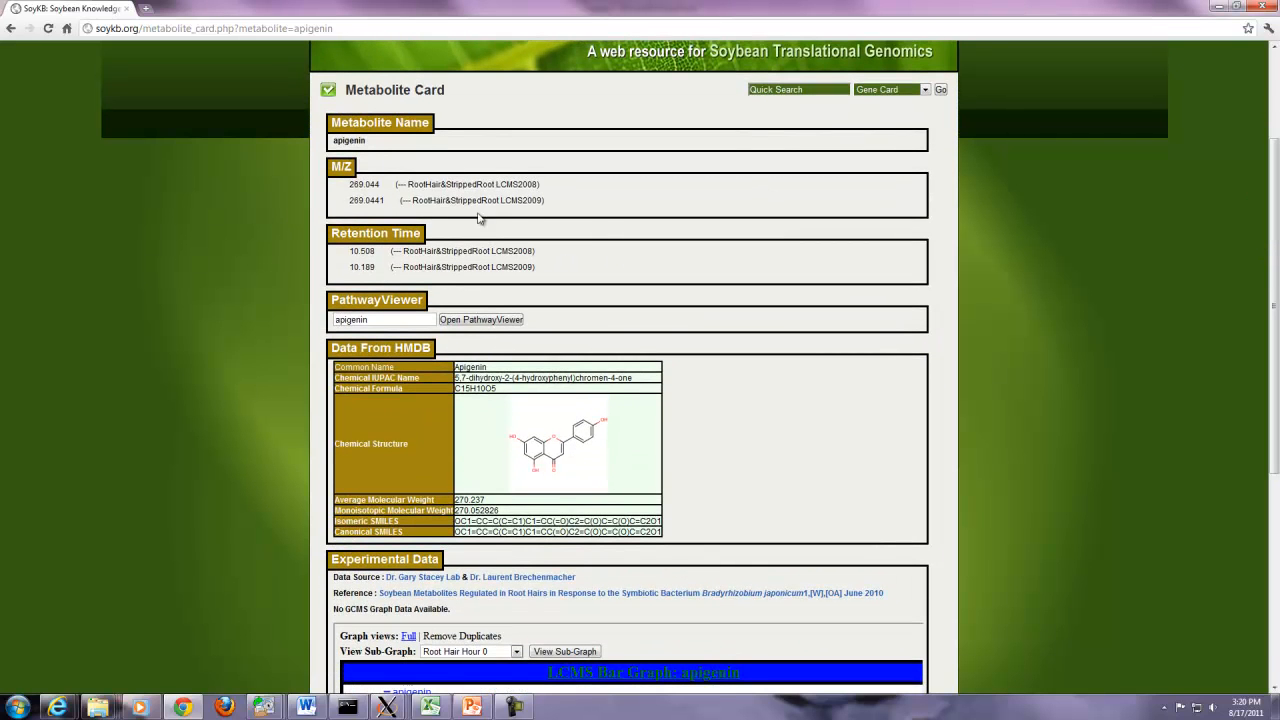
{"action": "left_click", "coordinate": [490, 321]}
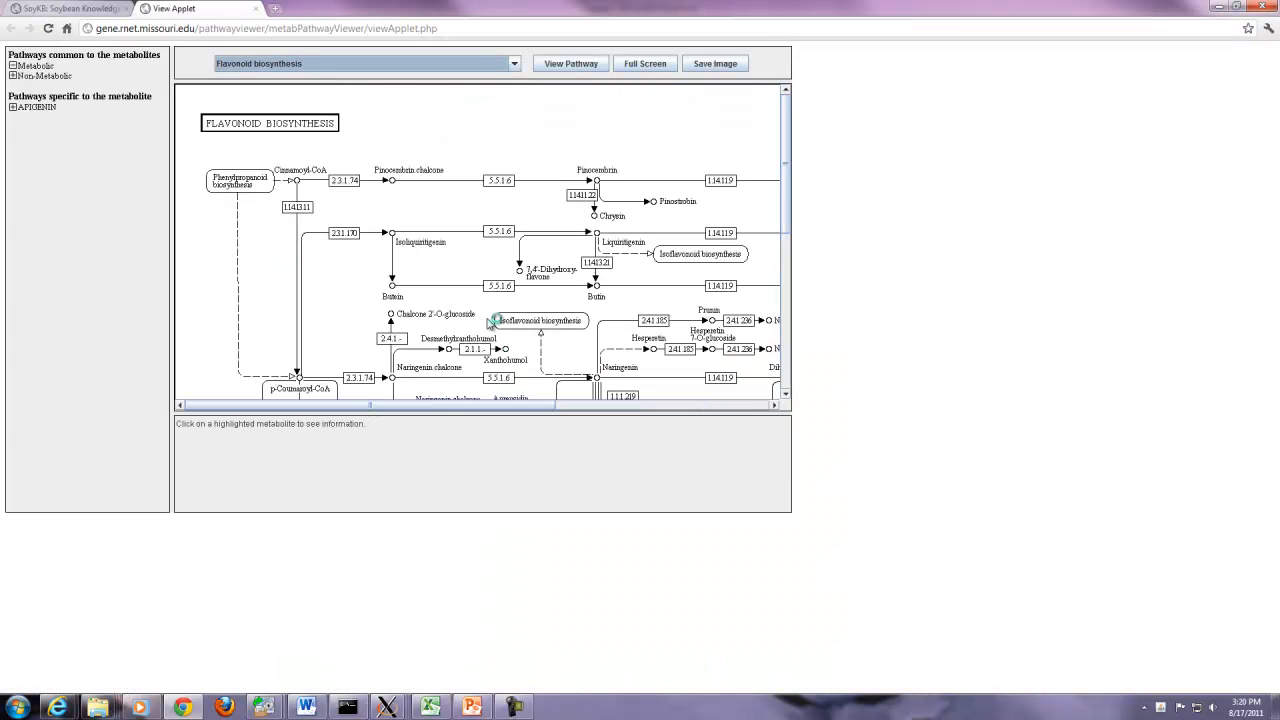
- Center and inspect the Apigenin node, then view the flavonoid pathway full screen
{"action": "left_click_drag", "start_coordinate": [791, 200], "coordinate": [793, 275]}
{"action": "left_click_drag", "start_coordinate": [652, 300], "coordinate": [547, 316]}
{"action": "left_click", "coordinate": [537, 296]}
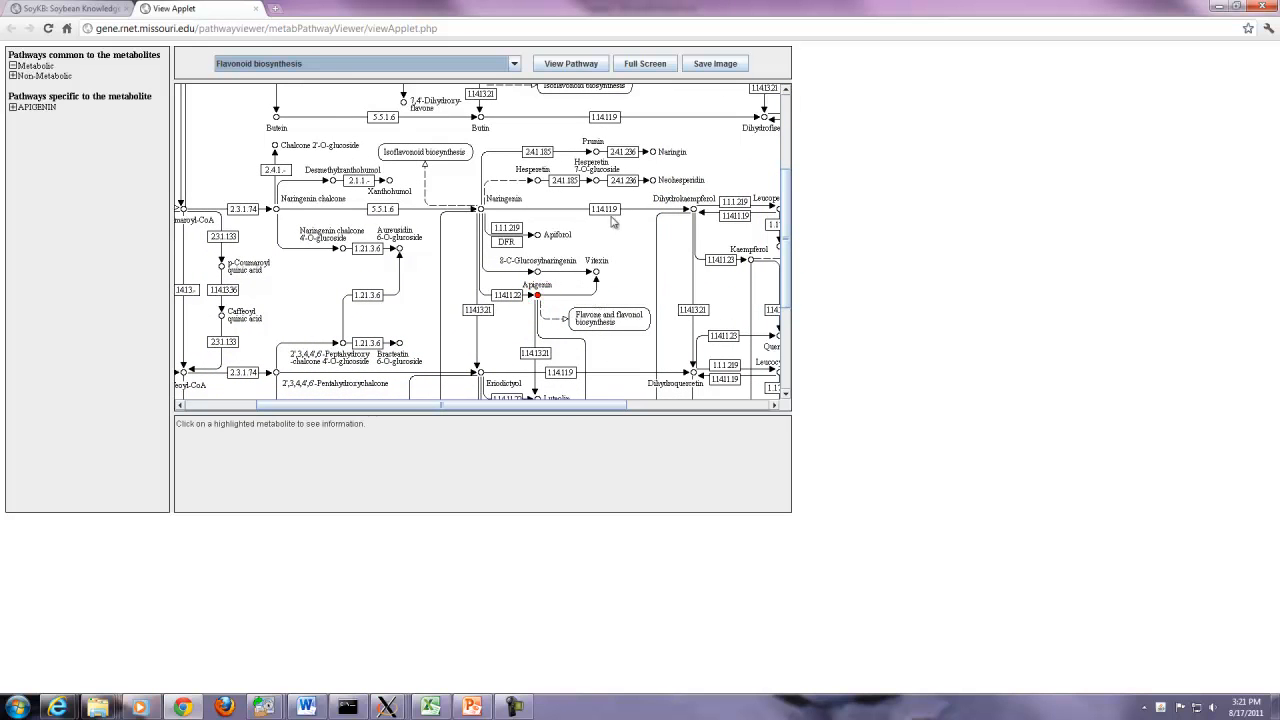
{"action": "left_click", "coordinate": [646, 66]}
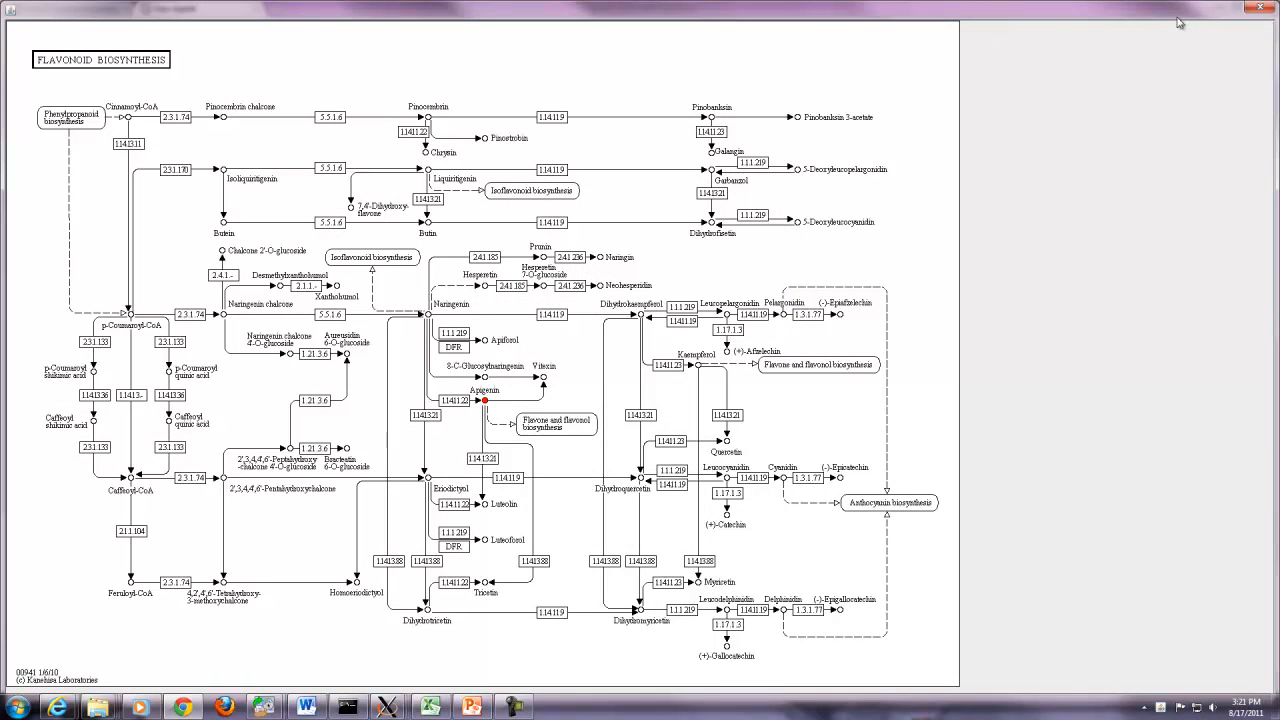
{"action": "left_click", "coordinate": [1262, 10]}
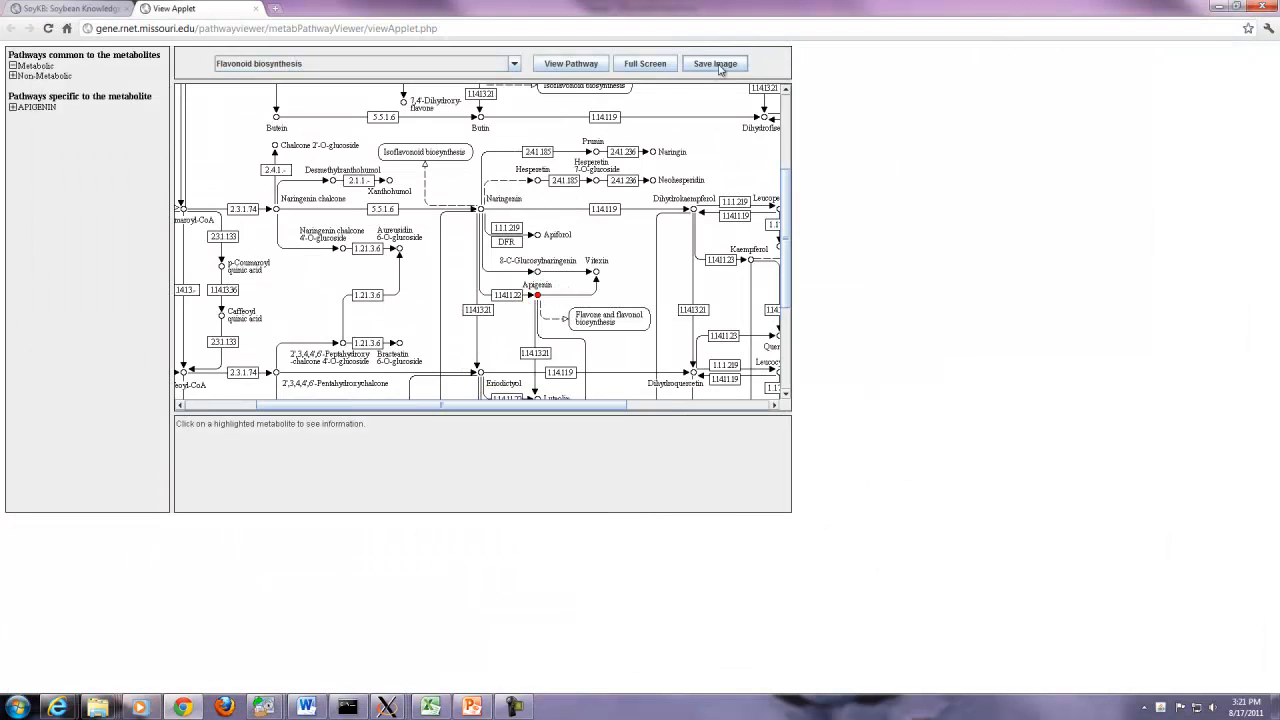
- Save the pathway image as 'Pathway' on the Desktop and close the viewer tab
{"action": "left_click", "coordinate": [710, 64]}
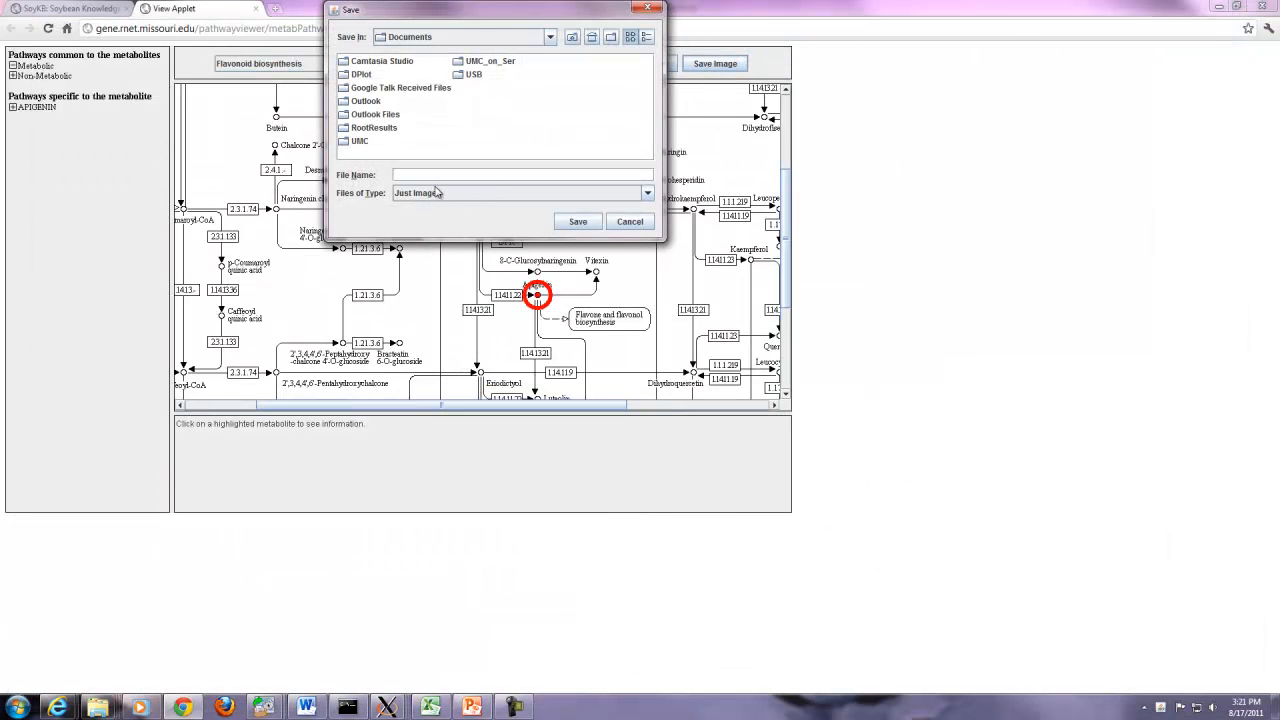
{"action": "type", "text": "Pathway"}
{"action": "left_click", "coordinate": [549, 38]}
{"action": "left_click", "coordinate": [414, 52]}
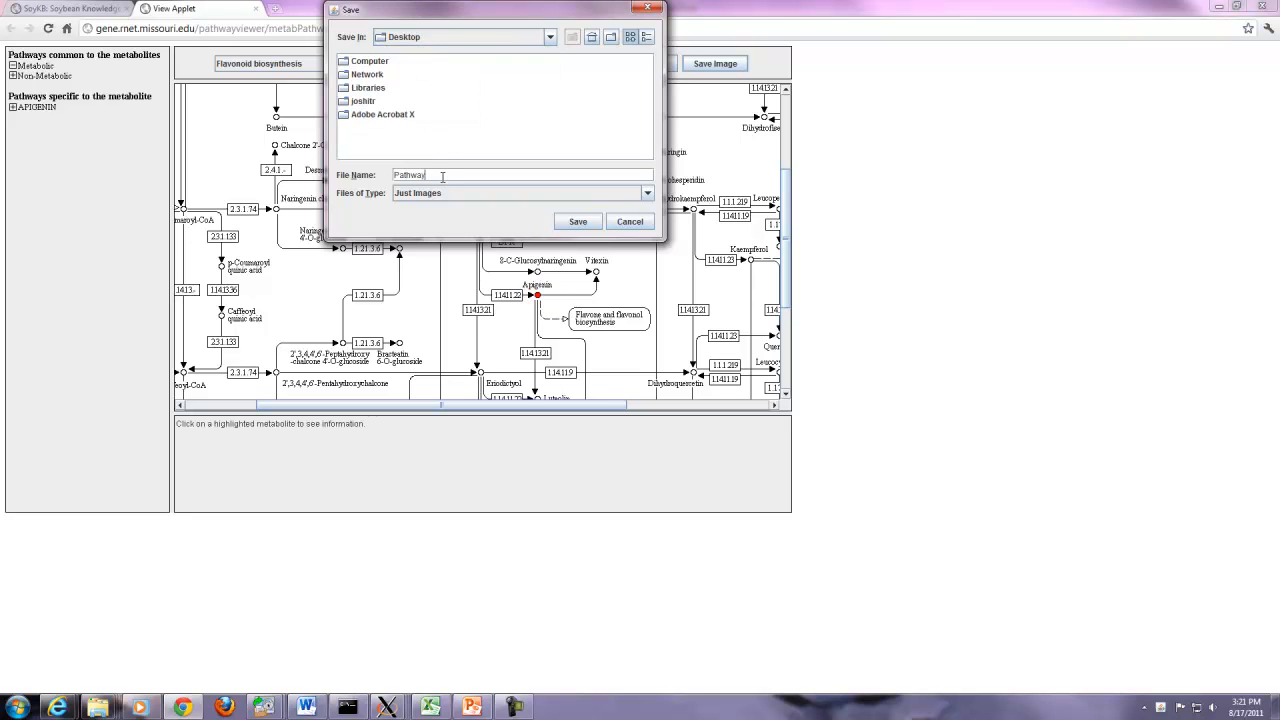
{"action": "left_click", "coordinate": [571, 224]}
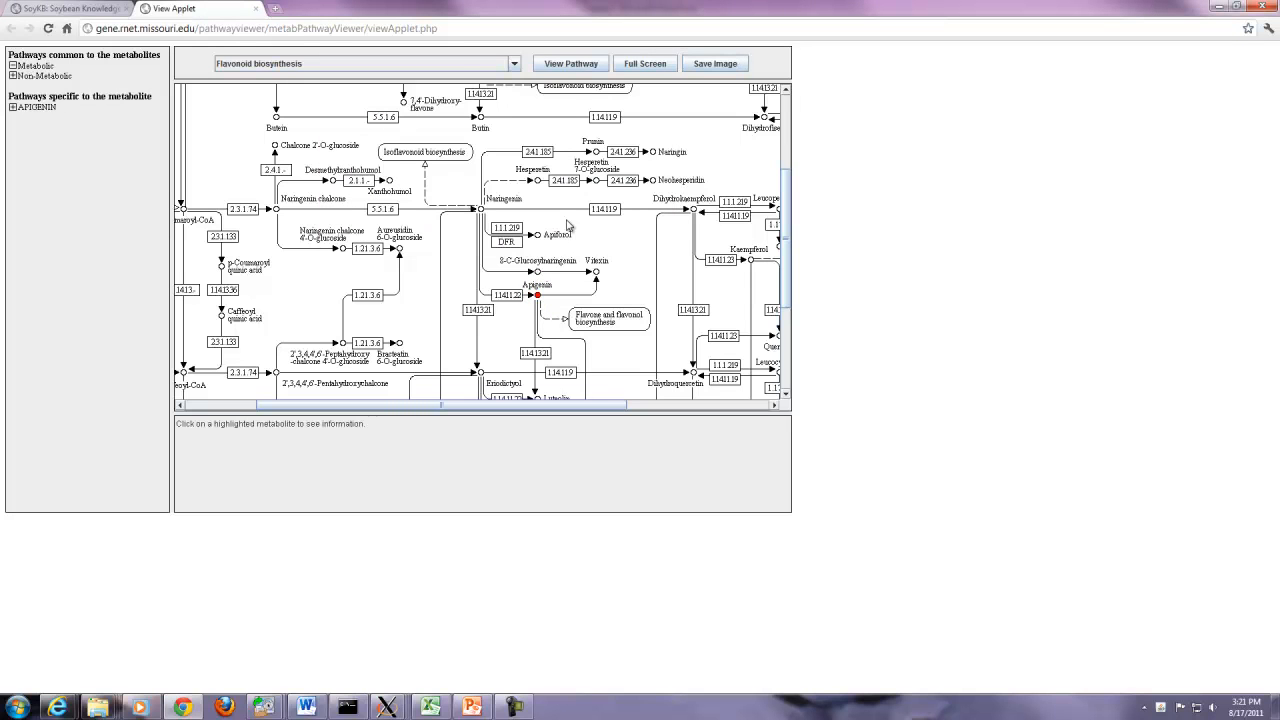
{"action": "left_click", "coordinate": [258, 8]}
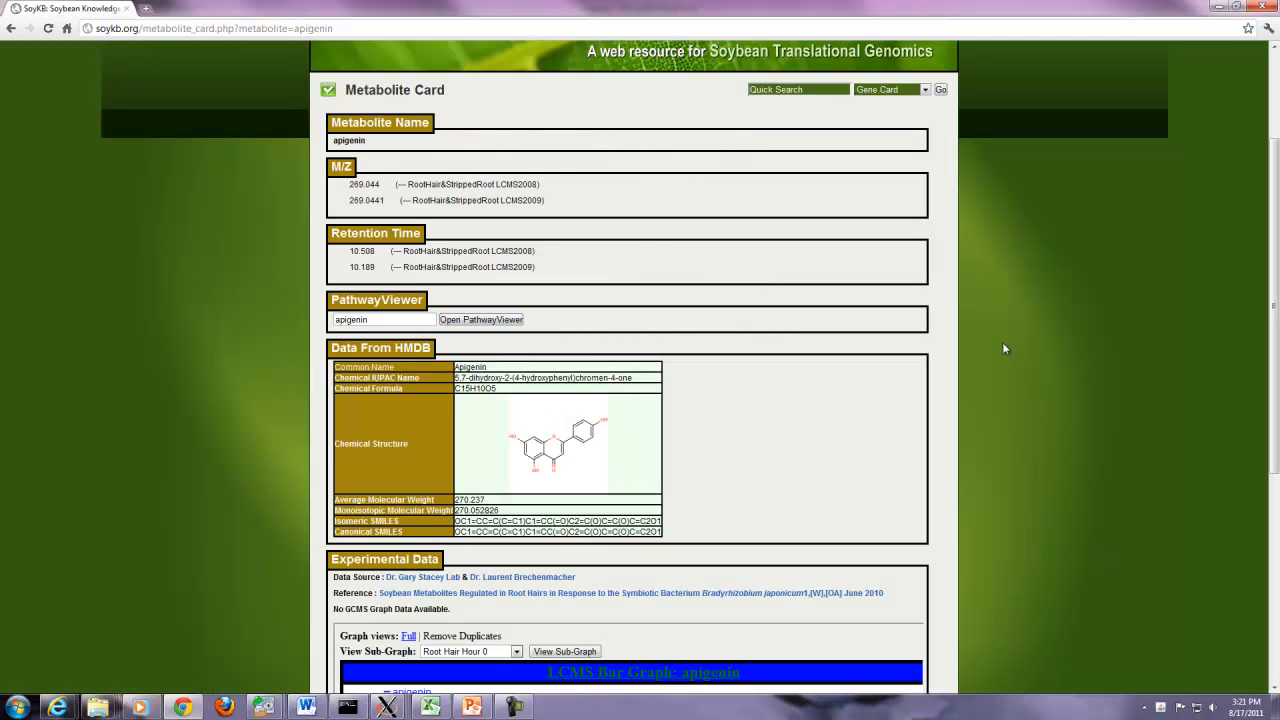
- Show the Stripped Root Hour 12 sub-graph of apigenin's LCMS bar graph, then return to the full graph
{"action": "left_click_drag", "start_coordinate": [1273, 262], "coordinate": [1273, 396]}
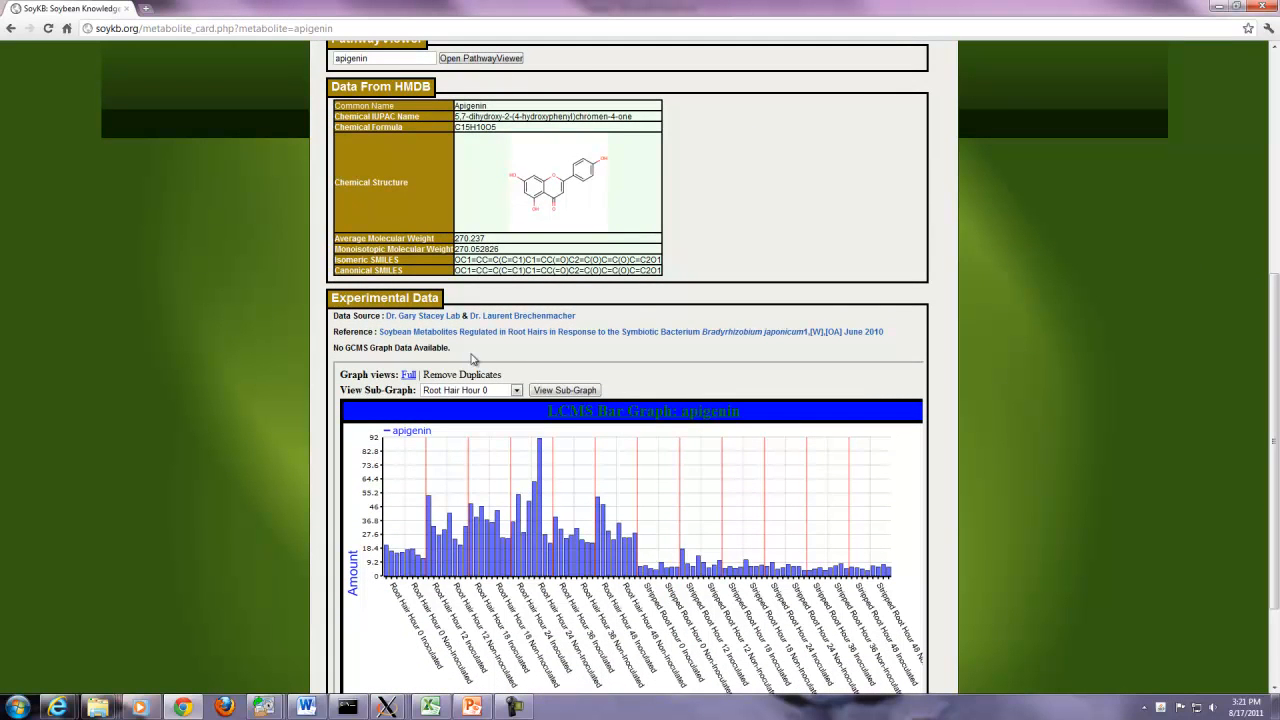
{"action": "left_click_drag", "start_coordinate": [1273, 400], "coordinate": [1273, 468]}
{"action": "left_click", "coordinate": [516, 252]}
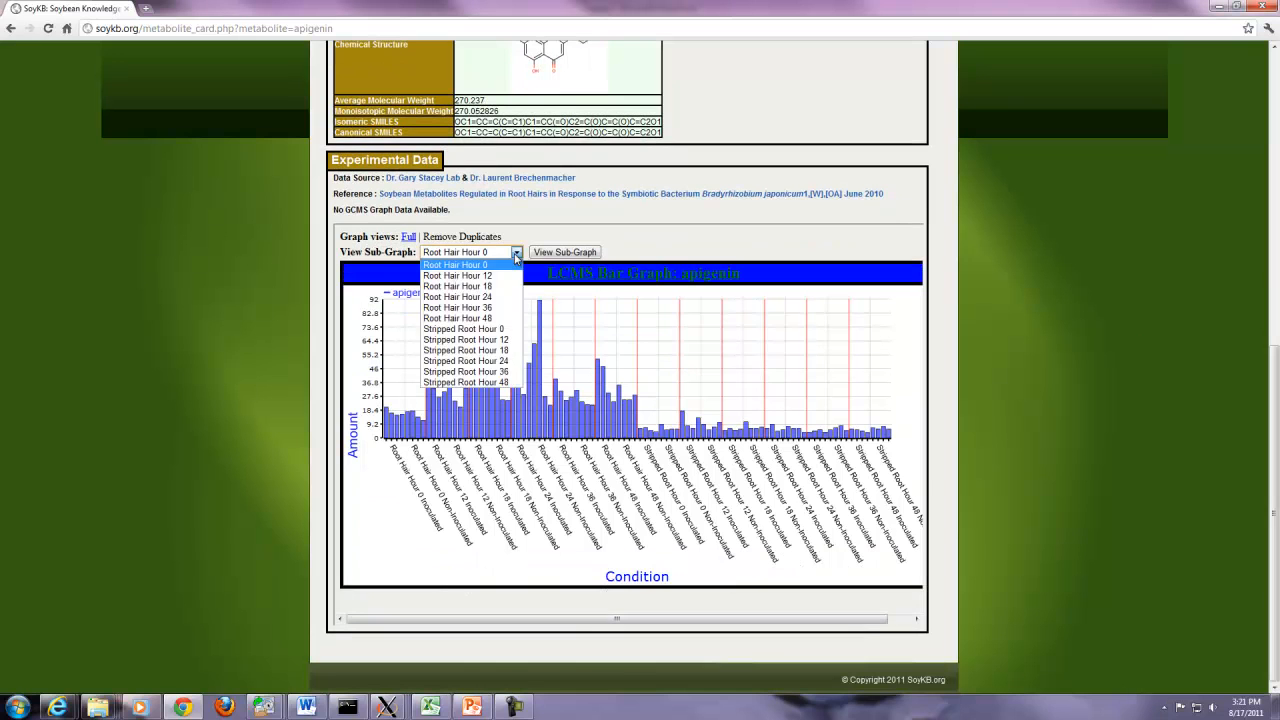
{"action": "left_click", "coordinate": [463, 340]}
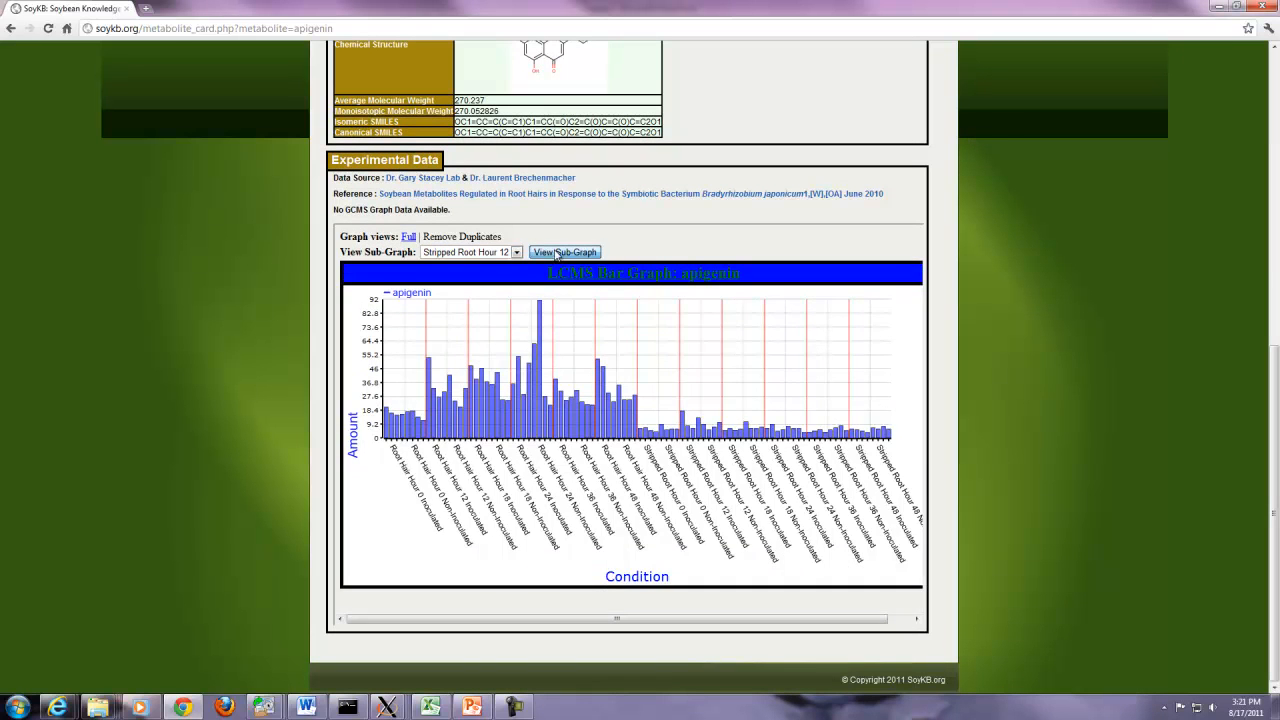
{"action": "left_click", "coordinate": [564, 252]}
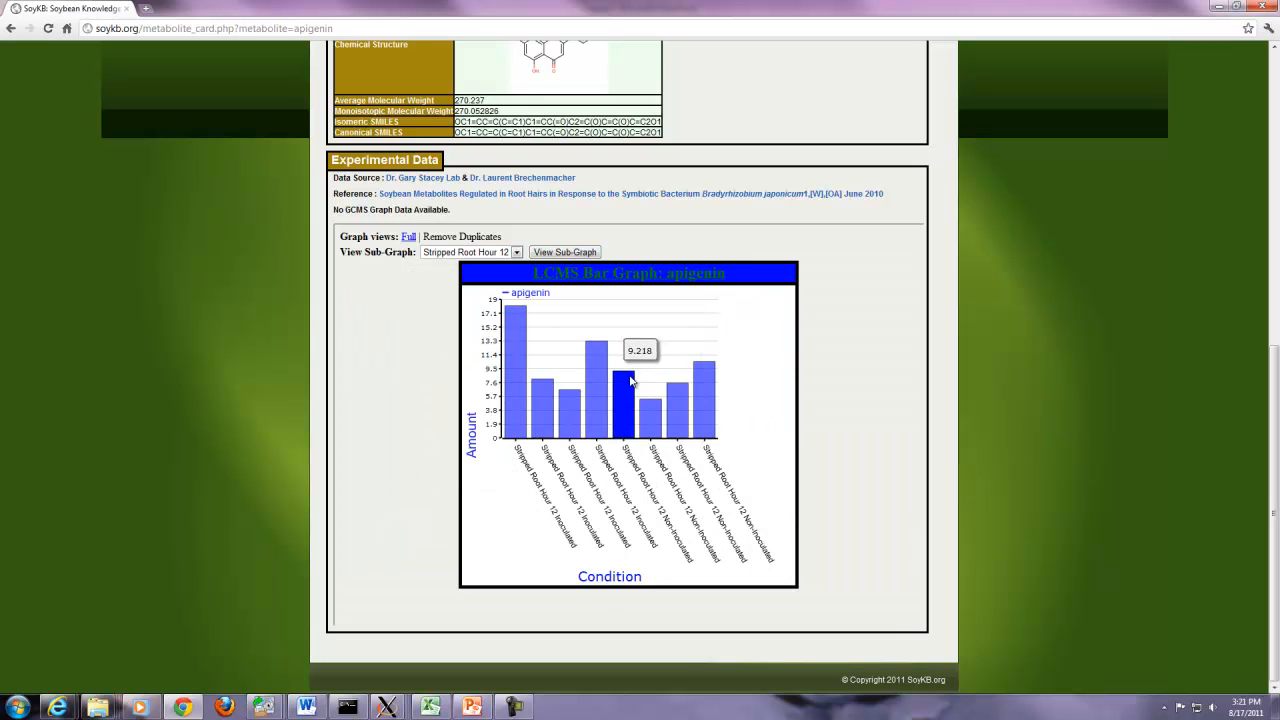
{"action": "left_click", "coordinate": [631, 381]}
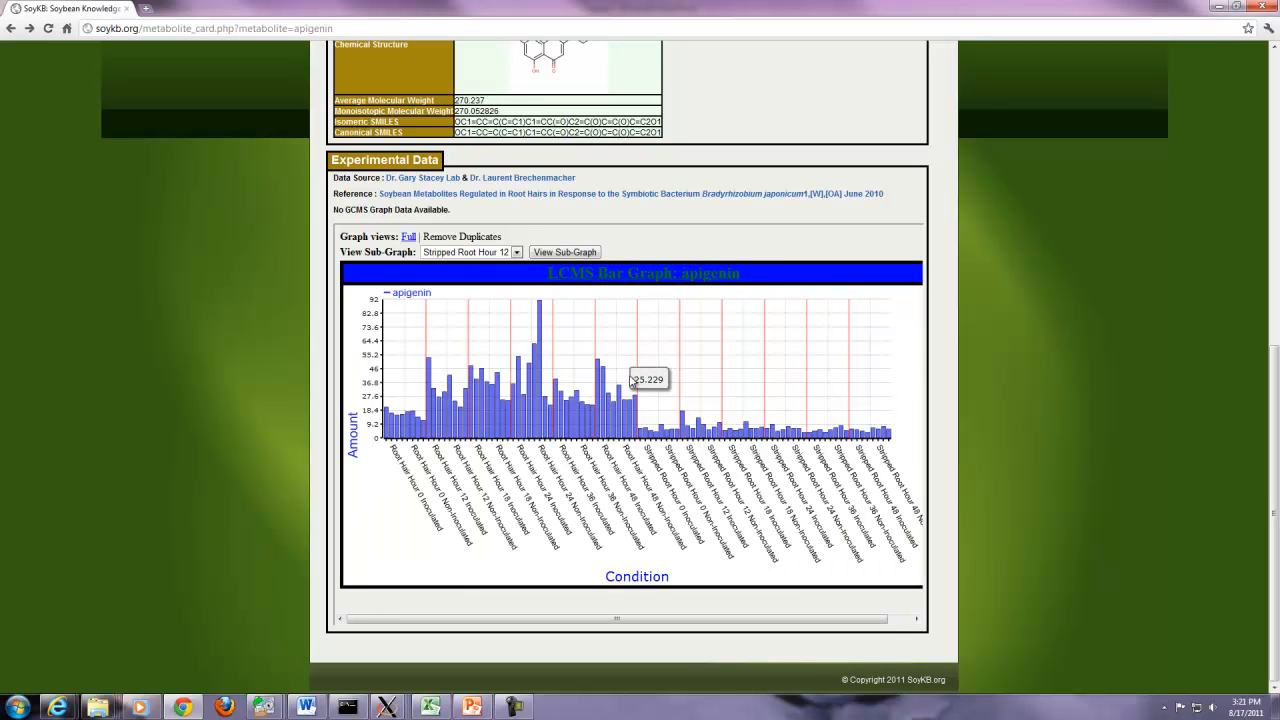
{"action": "scroll", "coordinate": [631, 381], "scroll_direction": "up", "scroll_amount": 6}
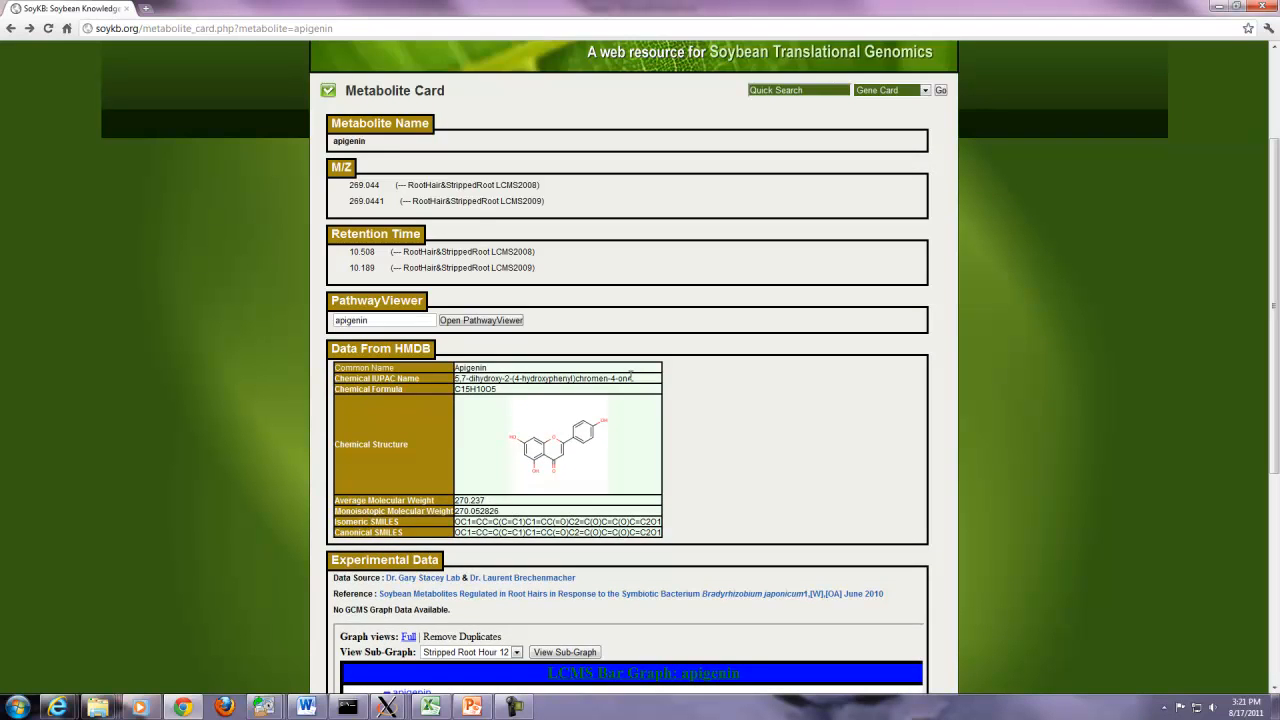
- Search SNPs on chromosome Gm04 between positions 5000 and 50000
{"action": "mouse_move", "coordinate": [415, 125]}
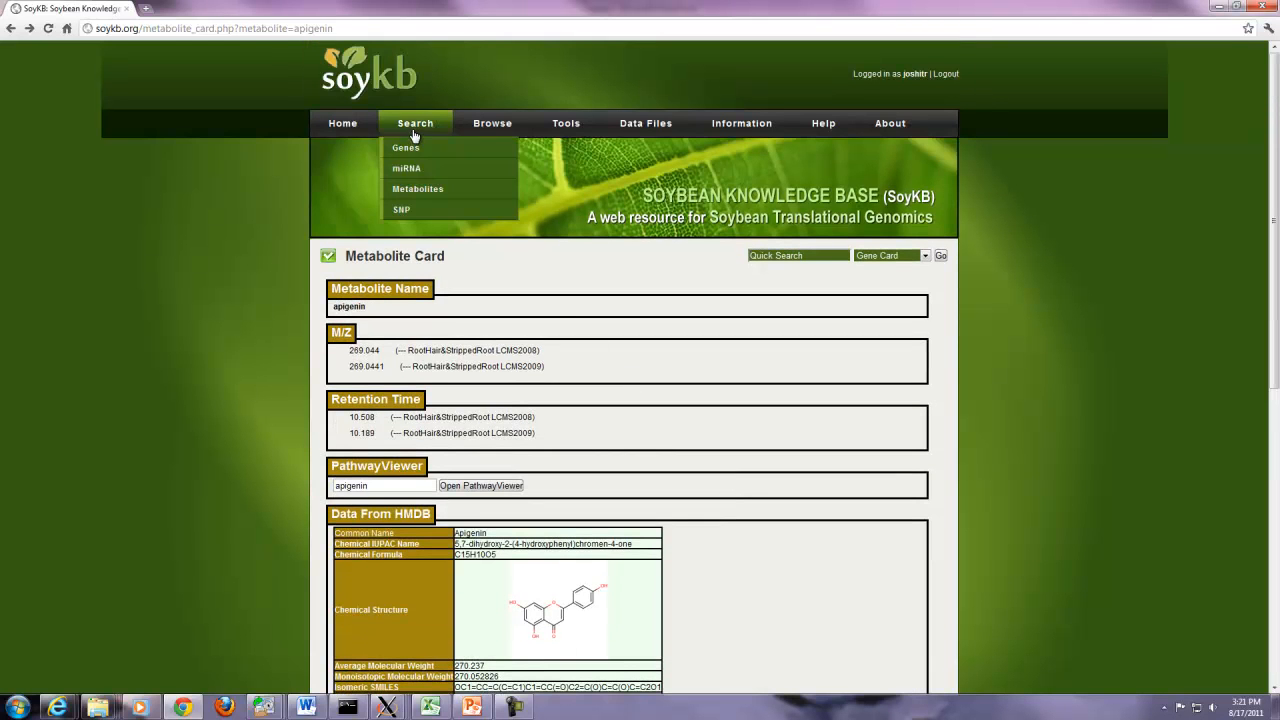
{"action": "left_click", "coordinate": [401, 209]}
{"action": "left_click", "coordinate": [361, 305]}
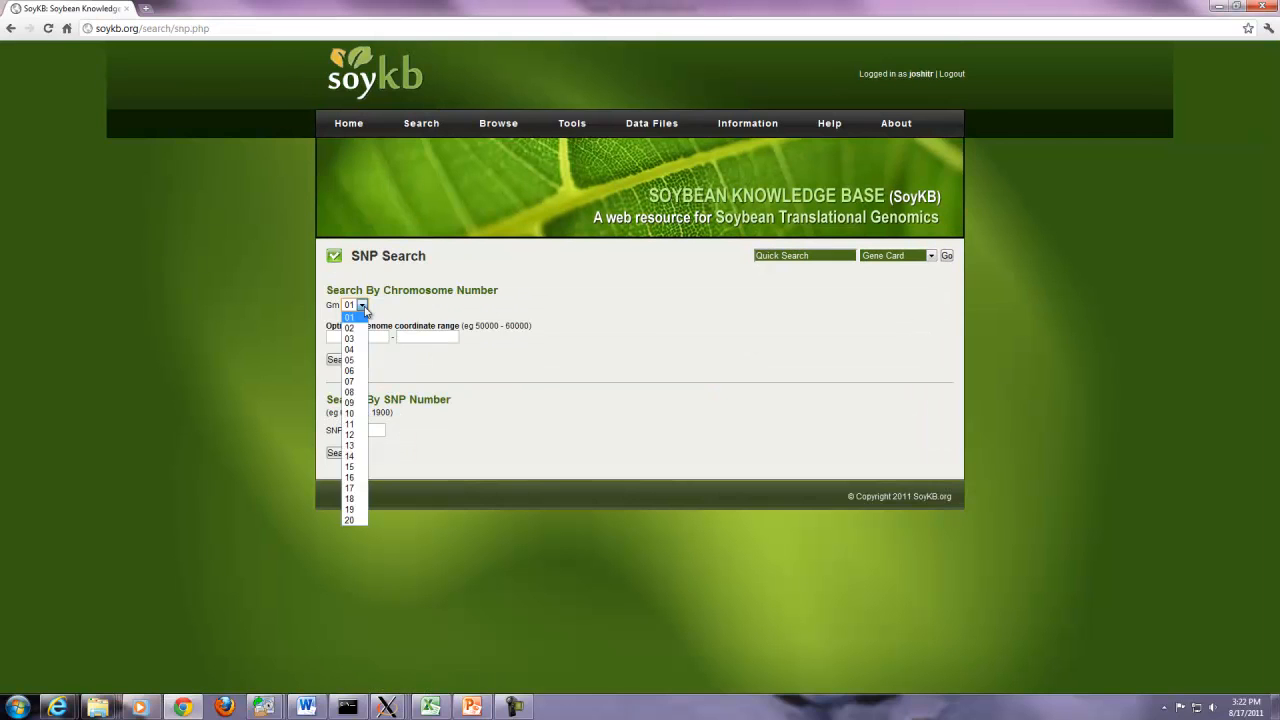
{"action": "left_click", "coordinate": [352, 350]}
{"action": "left_click", "coordinate": [370, 338]}
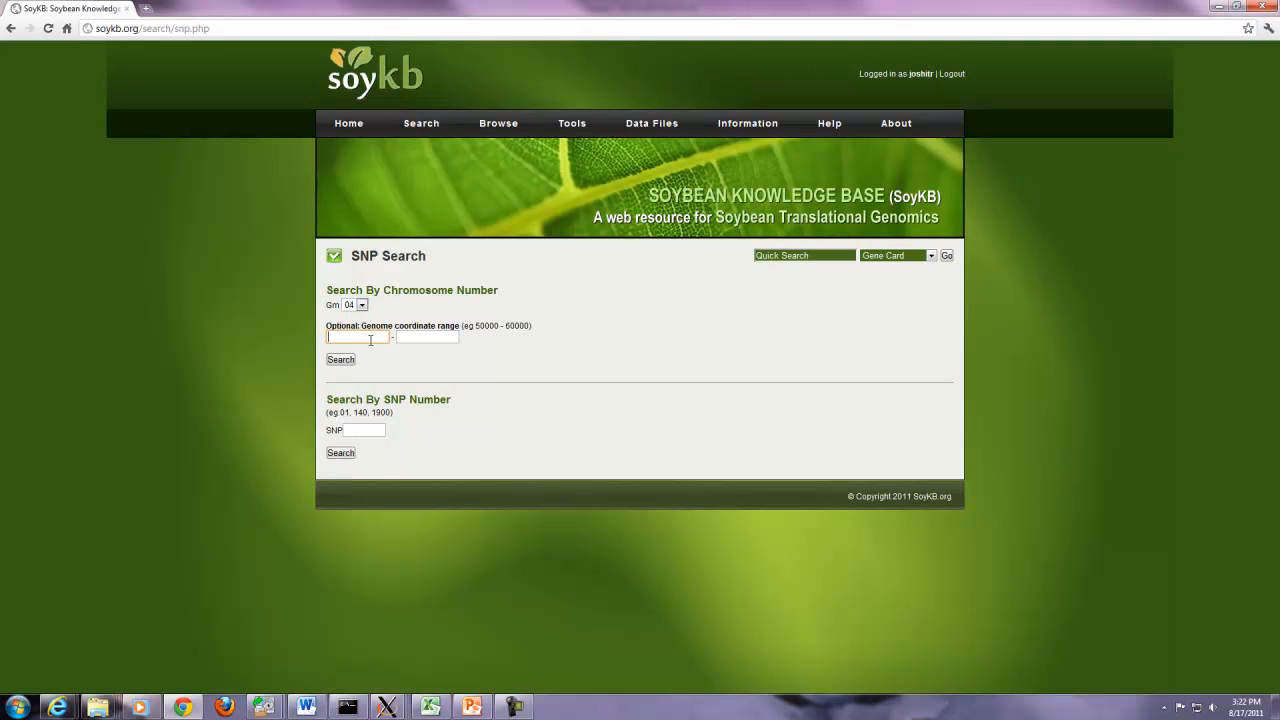
{"action": "left_click", "coordinate": [418, 337]}
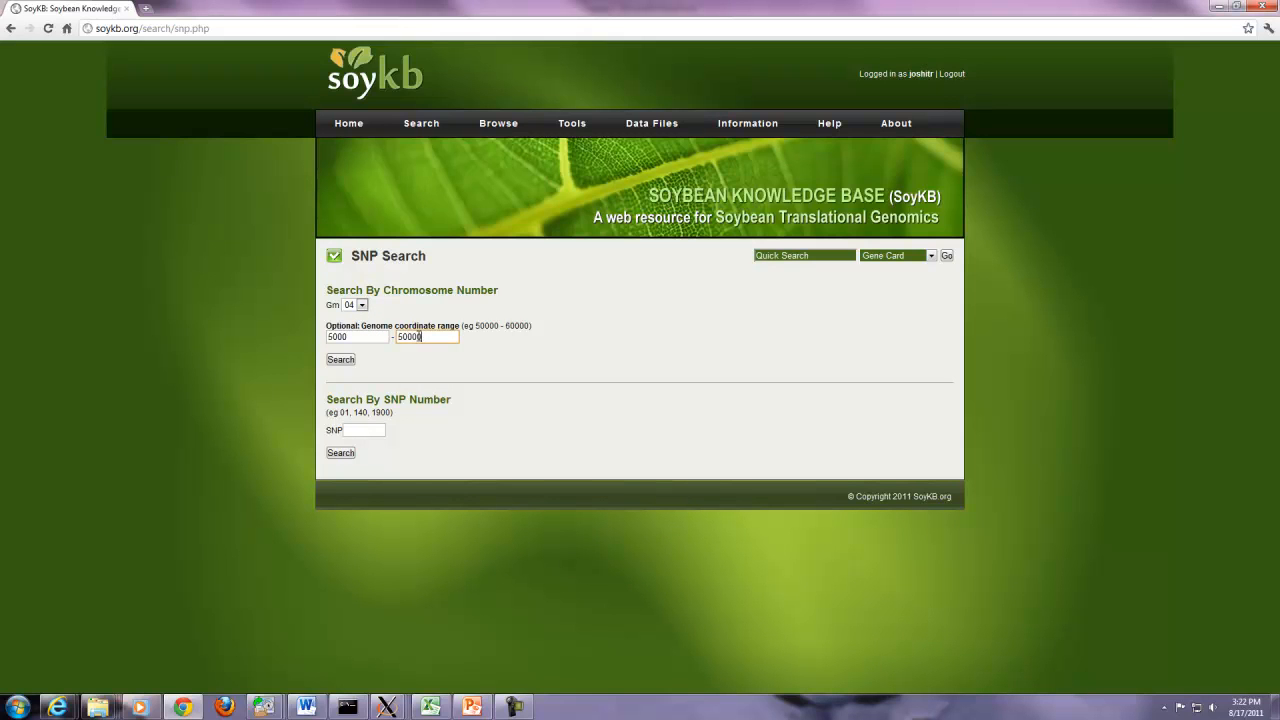
{"action": "left_click", "coordinate": [344, 360]}
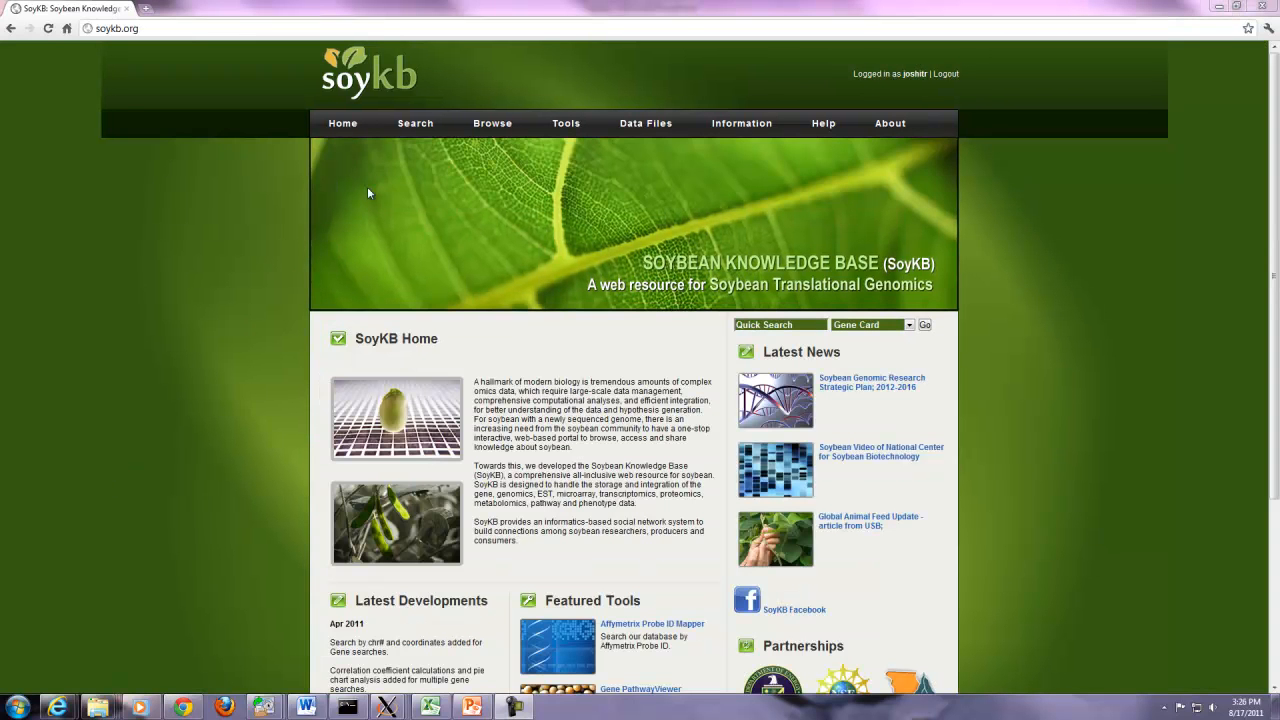
- Paste a list of Glyma gene IDs into the gene-group search and submit the matched genes
{"action": "mouse_move", "coordinate": [418, 127]}
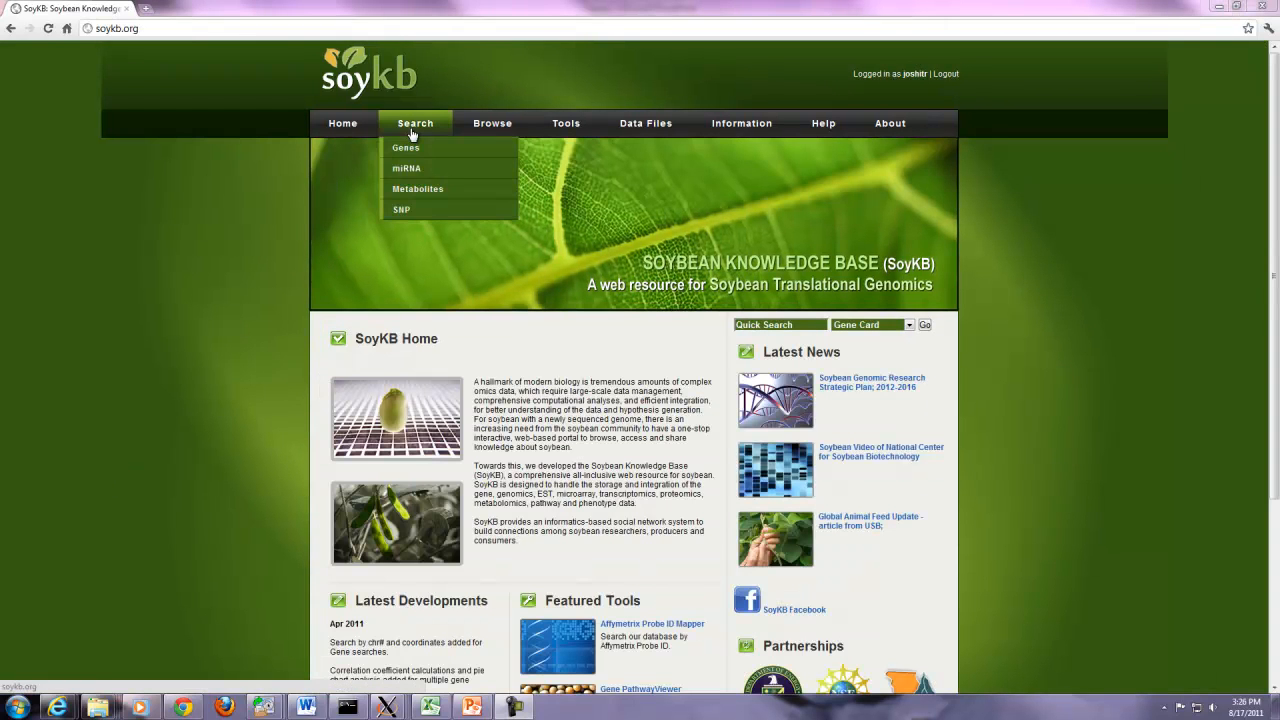
{"action": "left_click", "coordinate": [395, 148]}
{"action": "left_click", "coordinate": [370, 437]}
{"action": "type", "text": "|Glyma10g43510.1|Glyma20g23280.2|Glyma01g36860.1|Glyma08g15350.1|Glyma12g09130.1|Glyma06g45700.1|Glyma17g37060.1|Glyma06g11530.1"}
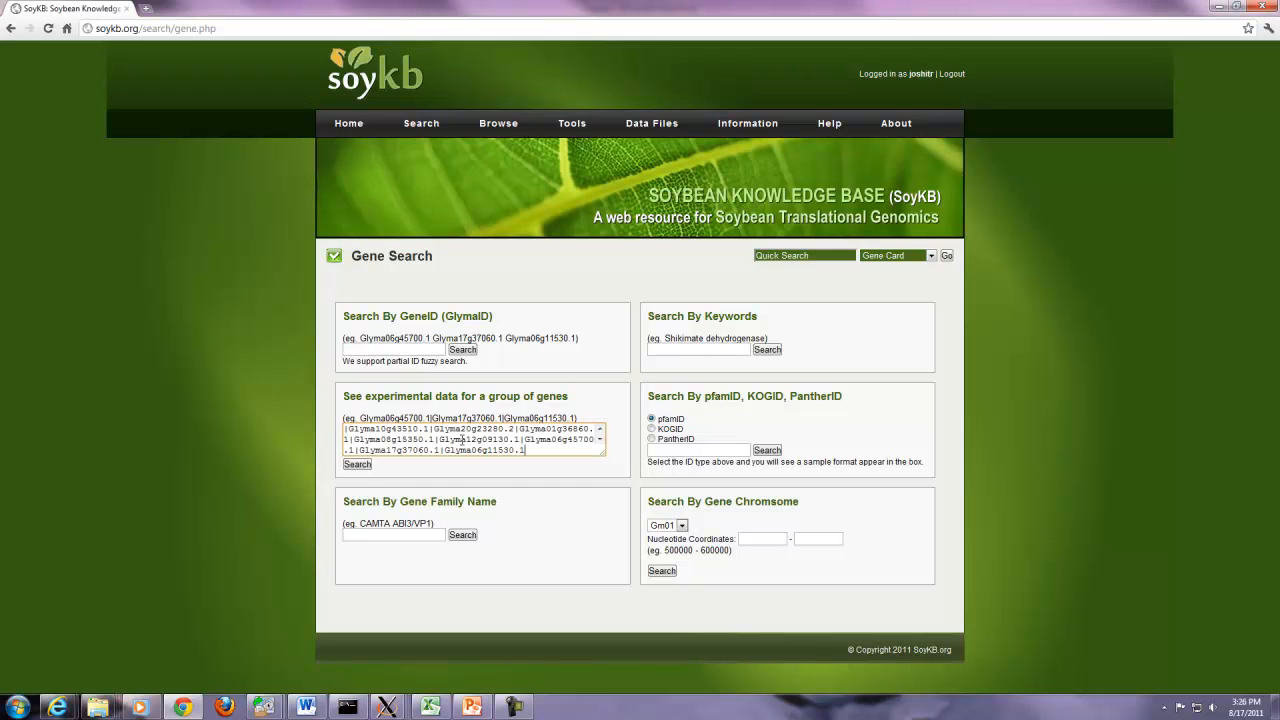
{"action": "scroll", "coordinate": [462, 440], "scroll_direction": "up", "scroll_amount": 1}
{"action": "left_click", "coordinate": [364, 465]}
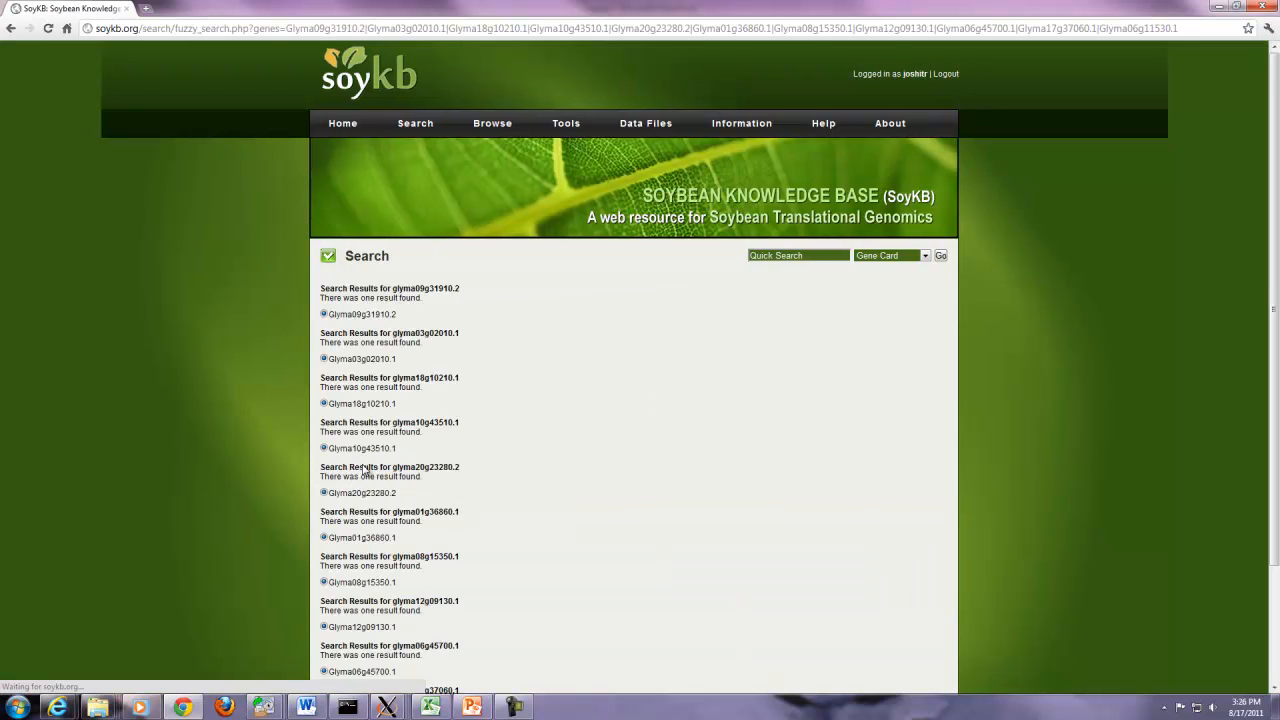
{"action": "scroll", "coordinate": [1258, 265], "scroll_direction": "down", "scroll_amount": 3}
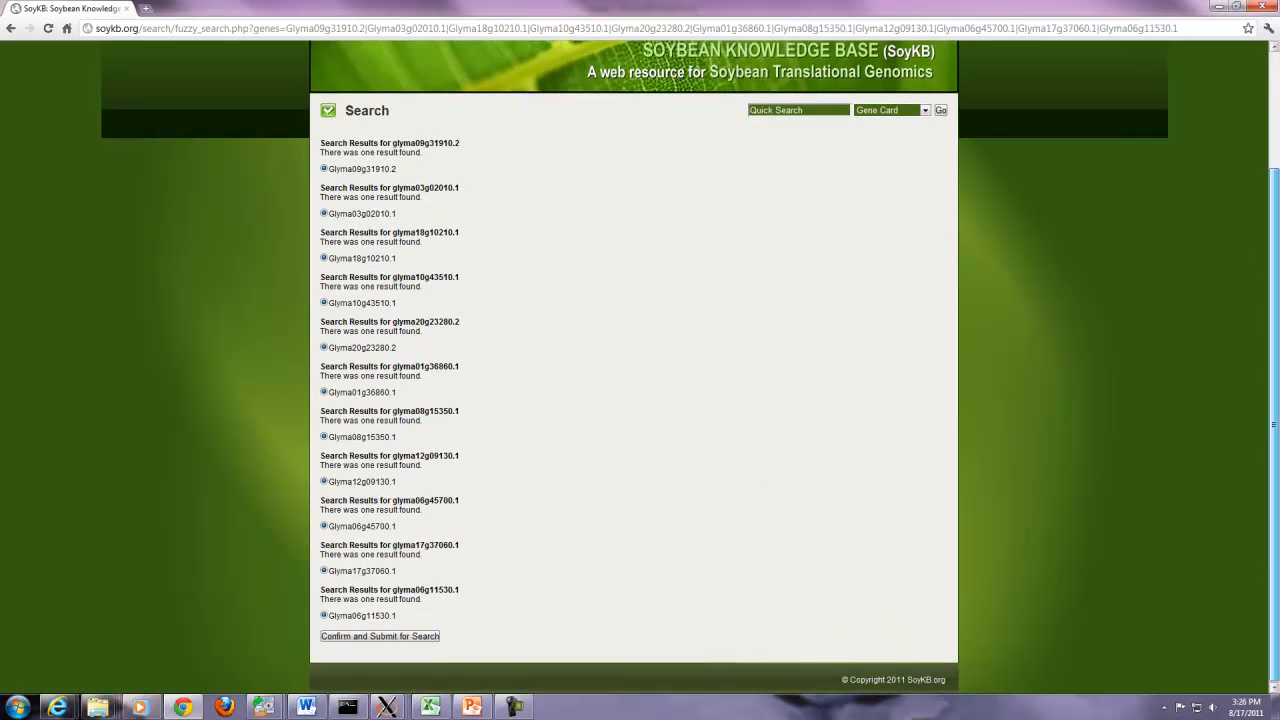
{"action": "left_click", "coordinate": [387, 638]}
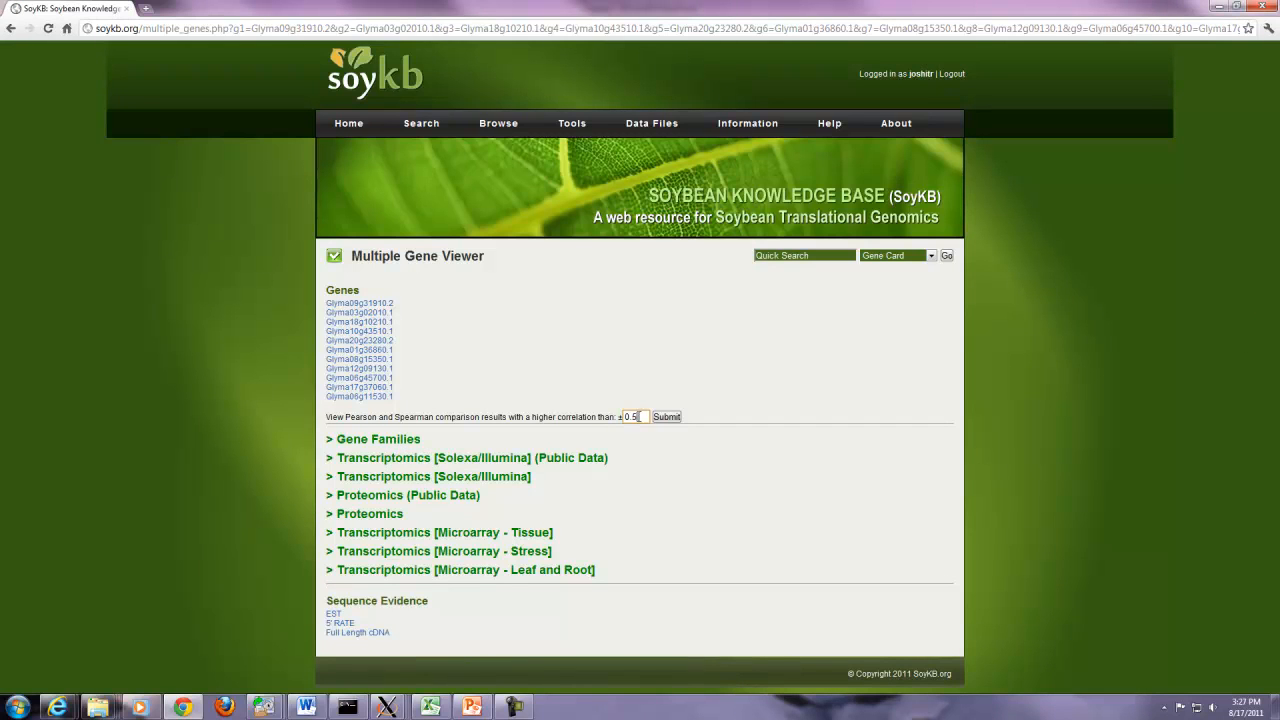
- Apply the ±0.7 correlation threshold and expand the Gene Families pie chart
{"action": "left_click", "coordinate": [665, 419]}
{"action": "left_click", "coordinate": [400, 440]}
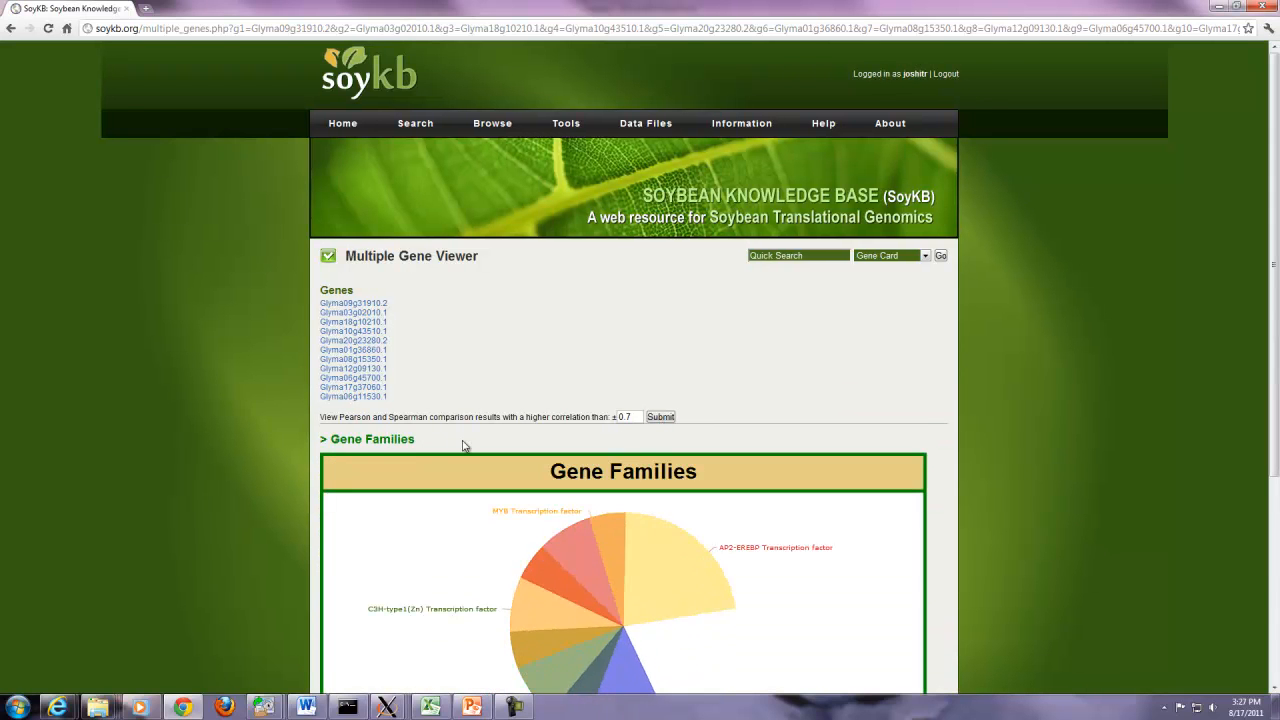
{"action": "left_click_drag", "start_coordinate": [1277, 290], "coordinate": [1273, 511]}
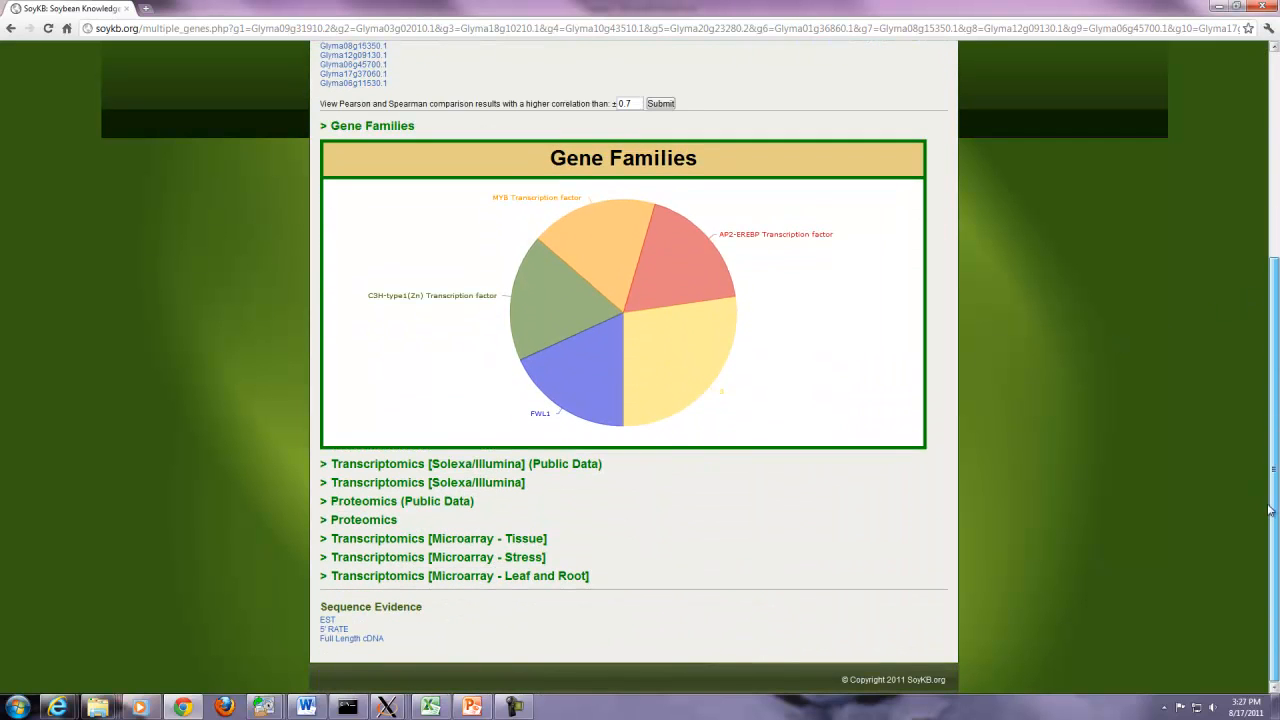
- Expand the public and own Transcriptomics [Solexa/Illumina] results
{"action": "mouse_move", "coordinate": [668, 266]}
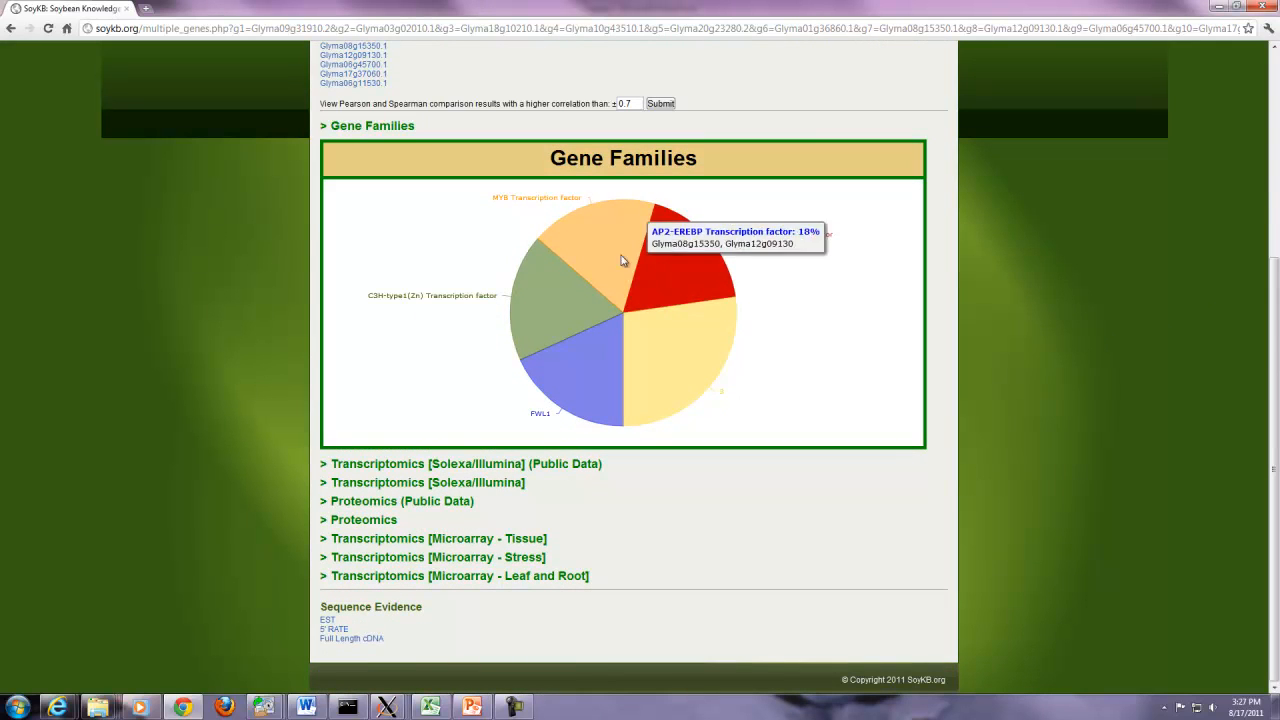
{"action": "mouse_move", "coordinate": [572, 368]}
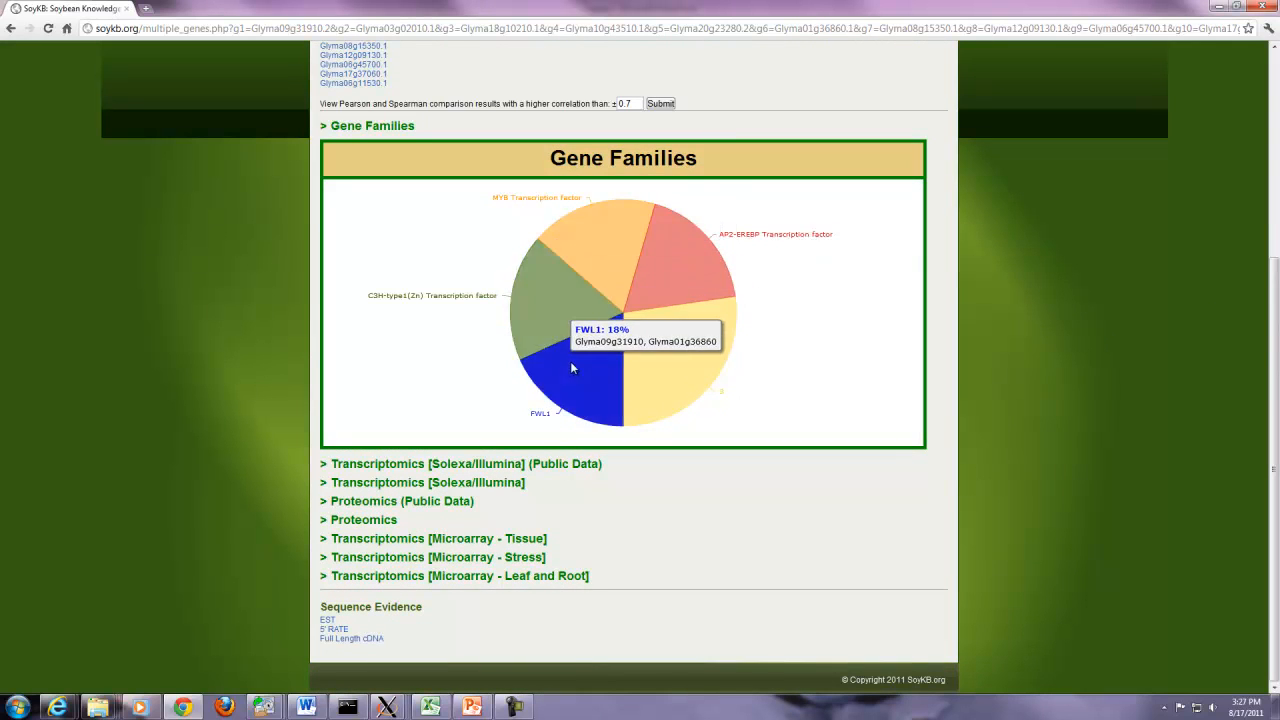
{"action": "left_click", "coordinate": [325, 468]}
{"action": "left_click_drag", "start_coordinate": [1275, 338], "coordinate": [1275, 470]}
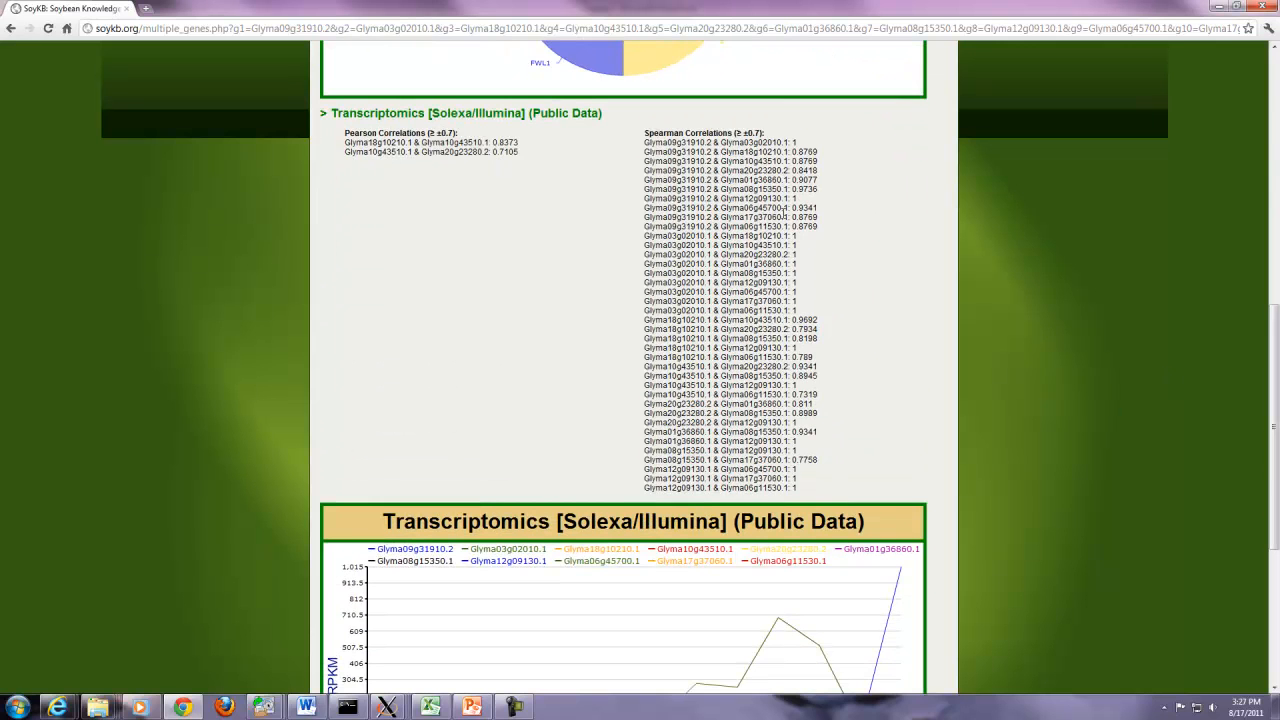
{"action": "scroll", "coordinate": [1154, 351], "scroll_direction": "down", "scroll_amount": 3}
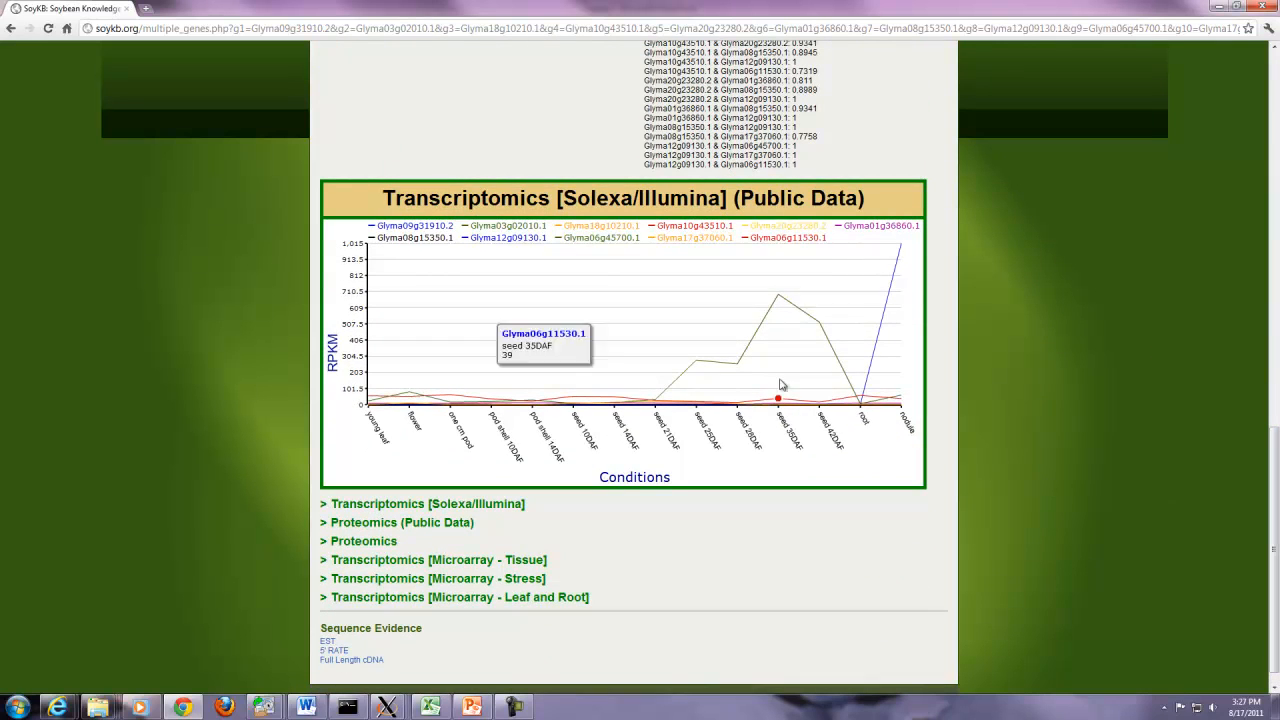
{"action": "mouse_move", "coordinate": [781, 305]}
{"action": "mouse_move", "coordinate": [603, 402]}
{"action": "left_click", "coordinate": [418, 505]}
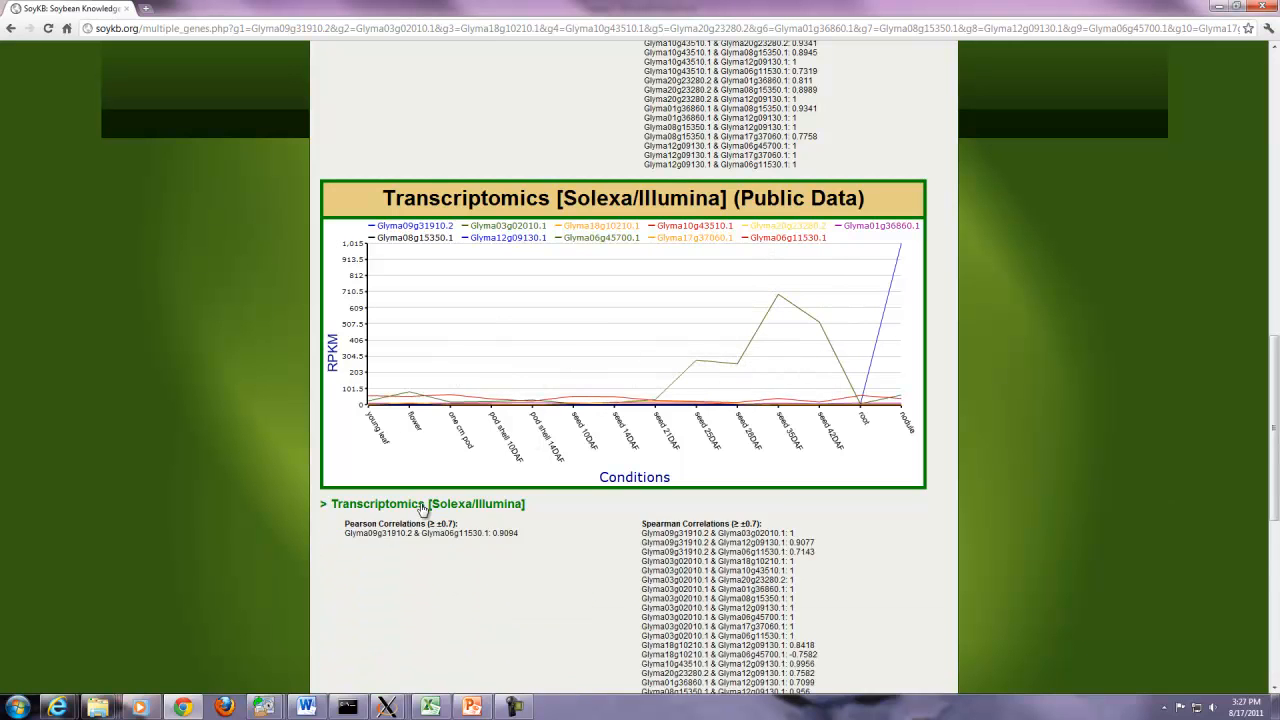
- Expand the Proteomics (Public Data) and Proteomics charts
{"action": "scroll", "coordinate": [422, 508], "scroll_direction": "down", "scroll_amount": 3}
{"action": "scroll", "coordinate": [422, 510], "scroll_direction": "down", "scroll_amount": 1}
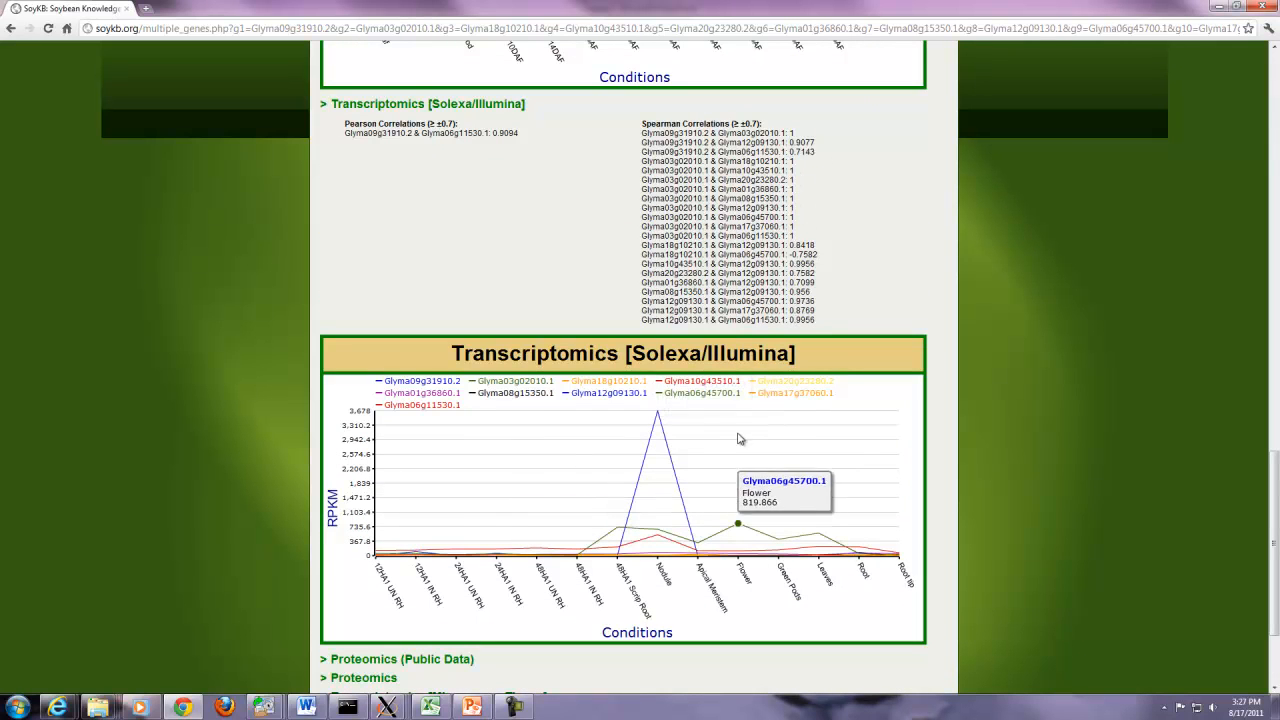
{"action": "scroll", "coordinate": [737, 434], "scroll_direction": "down", "scroll_amount": 3}
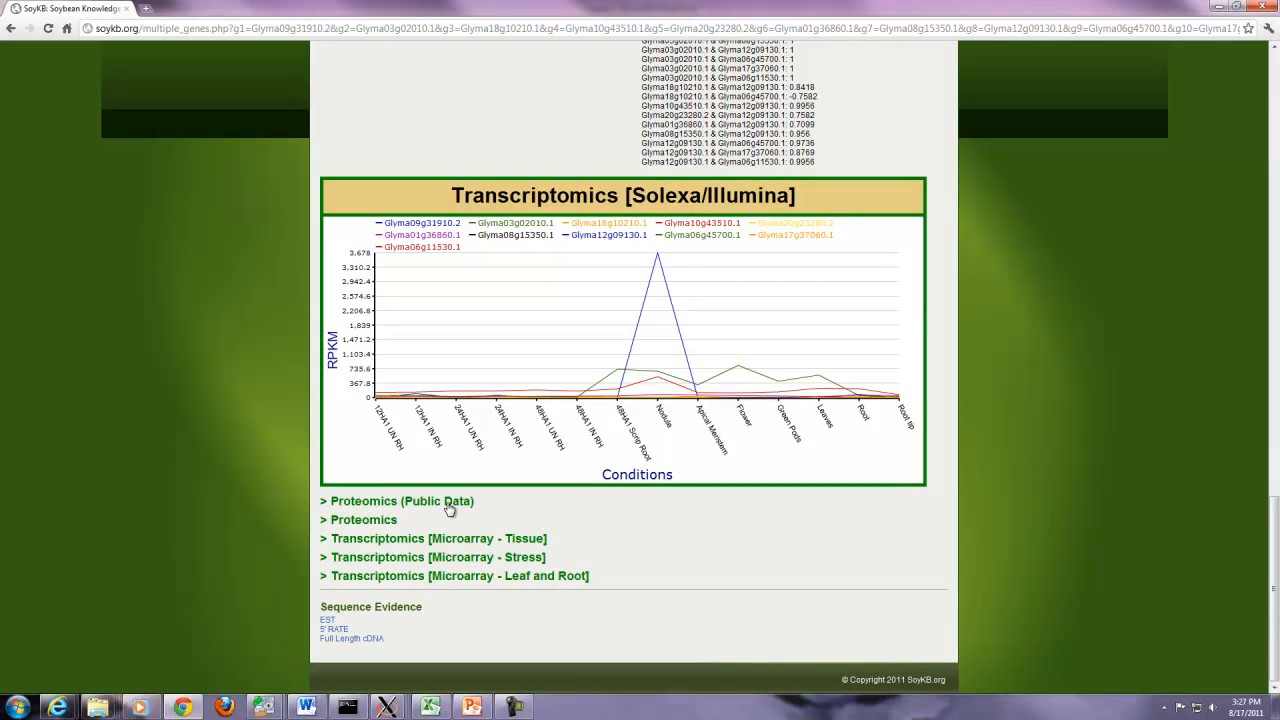
{"action": "left_click", "coordinate": [470, 501]}
{"action": "scroll", "coordinate": [508, 480], "scroll_direction": "down", "scroll_amount": 5}
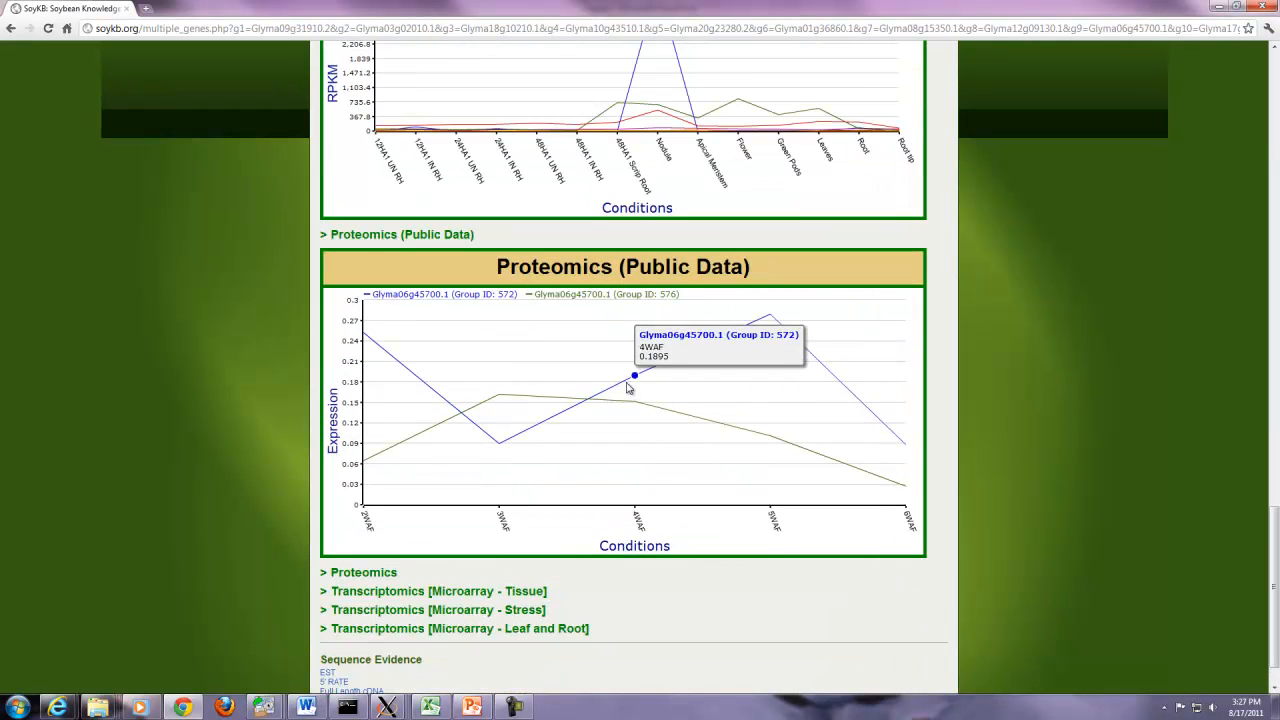
{"action": "scroll", "coordinate": [622, 430], "scroll_direction": "down", "scroll_amount": 1}
{"action": "left_click", "coordinate": [373, 519]}
- Expand the Microarray Tissue, Stress, and Leaf and Root fold-change charts
{"action": "scroll", "coordinate": [612, 469], "scroll_direction": "down", "scroll_amount": 4}
{"action": "scroll", "coordinate": [610, 471], "scroll_direction": "down", "scroll_amount": 4}
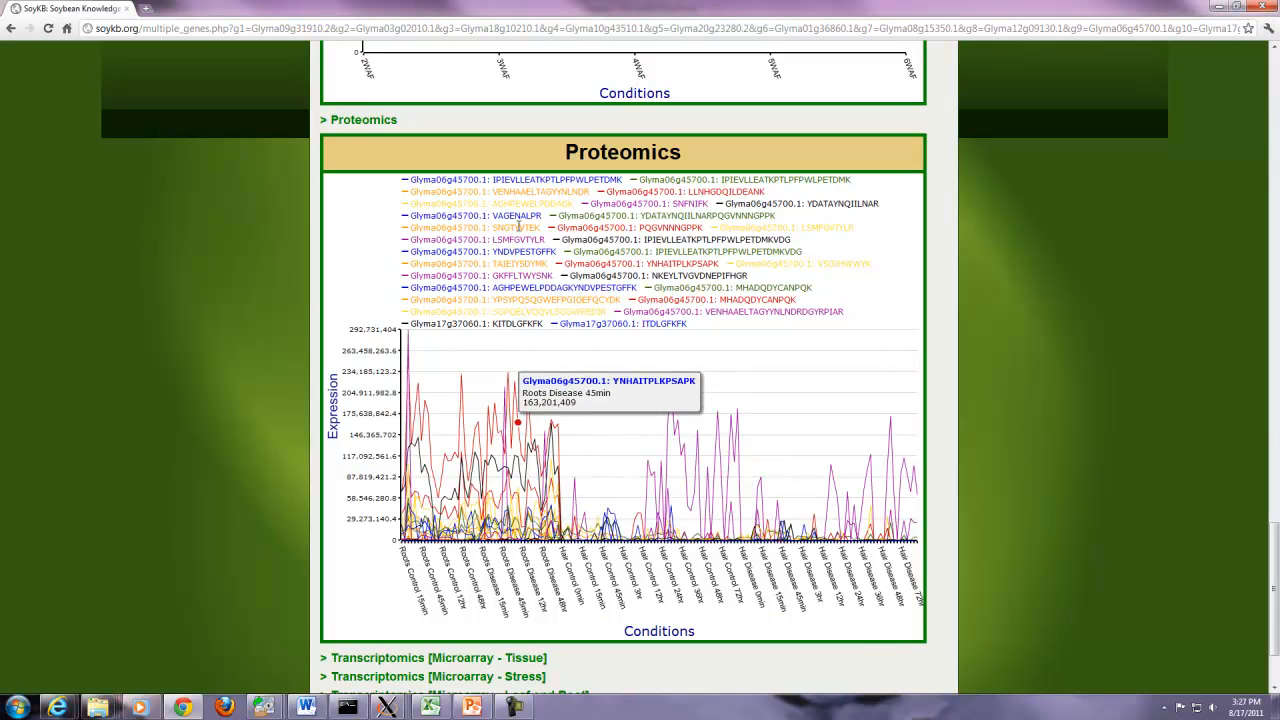
{"action": "scroll", "coordinate": [620, 431], "scroll_direction": "down", "scroll_amount": 2}
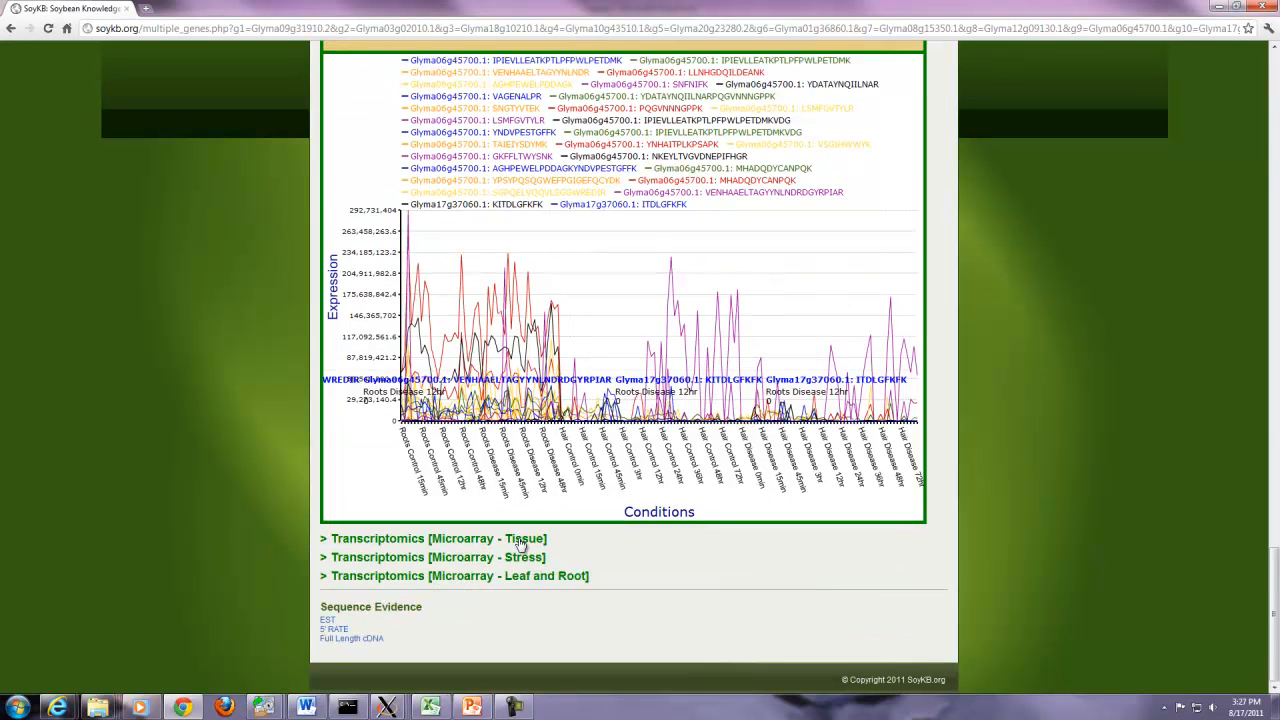
{"action": "left_click", "coordinate": [520, 539]}
{"action": "left_click_drag", "start_coordinate": [1270, 492], "coordinate": [1270, 600]}
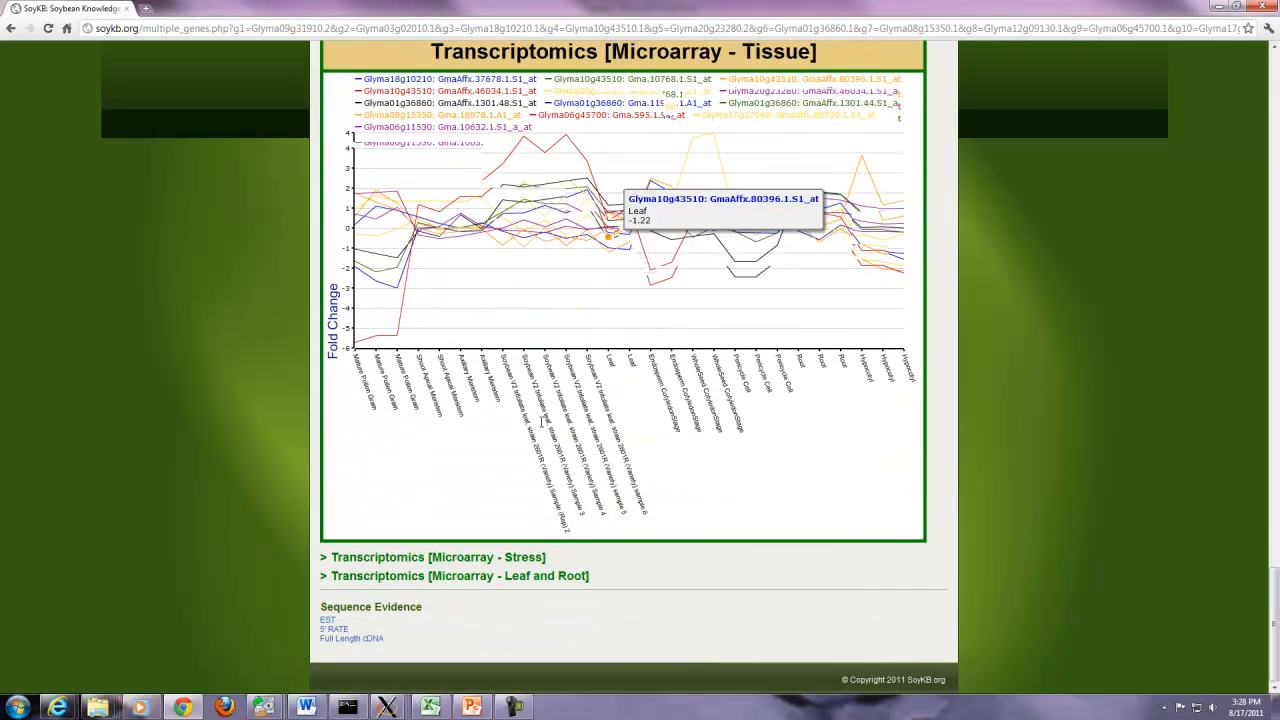
{"action": "left_click", "coordinate": [517, 562]}
{"action": "scroll", "coordinate": [517, 565], "scroll_direction": "down", "scroll_amount": 3}
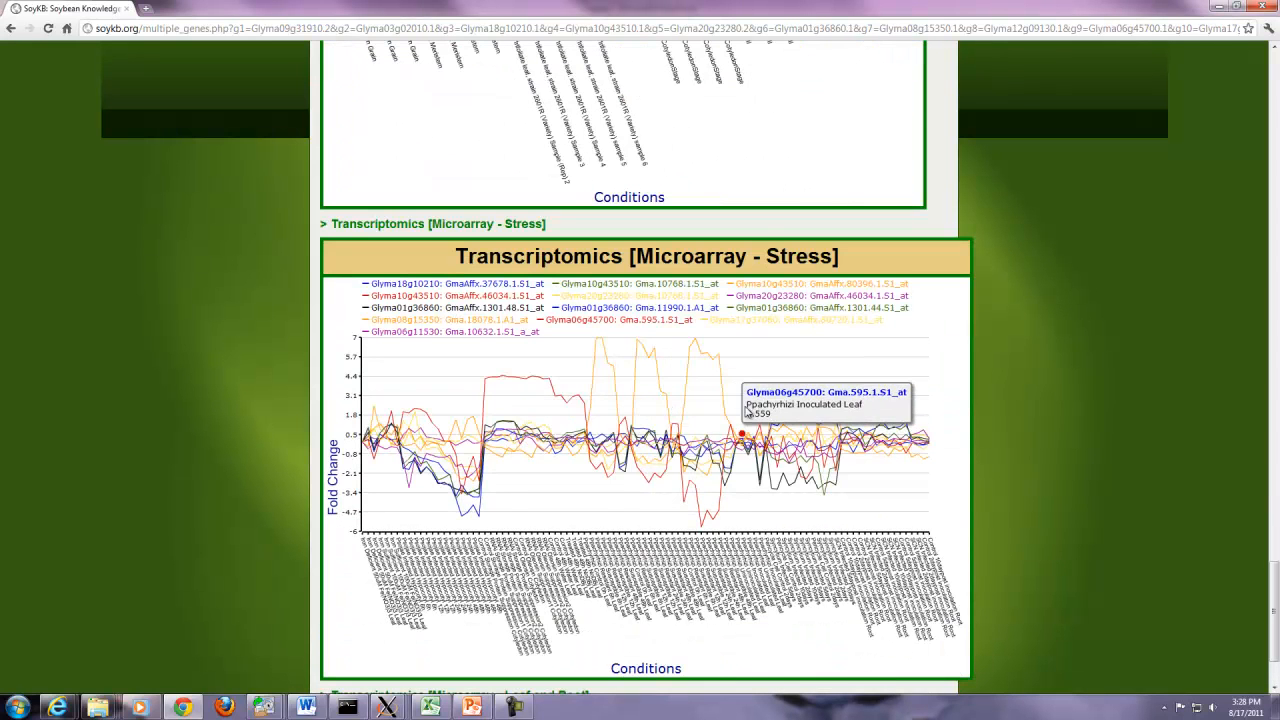
{"action": "scroll", "coordinate": [750, 413], "scroll_direction": "down", "scroll_amount": 3}
{"action": "left_click", "coordinate": [500, 576]}
{"action": "scroll", "coordinate": [492, 472], "scroll_direction": "down", "scroll_amount": 3}
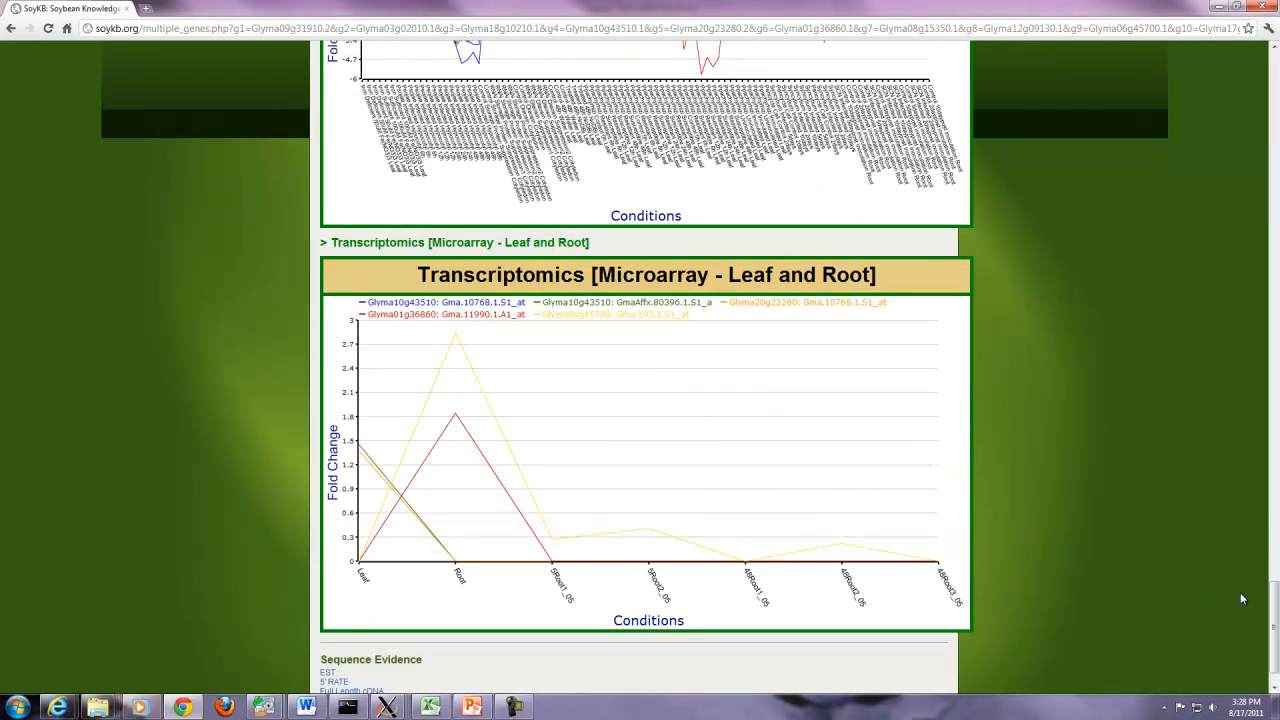
{"action": "left_click_drag", "start_coordinate": [1262, 600], "coordinate": [1274, 667]}
{"action": "left_click", "coordinate": [1156, 573]}
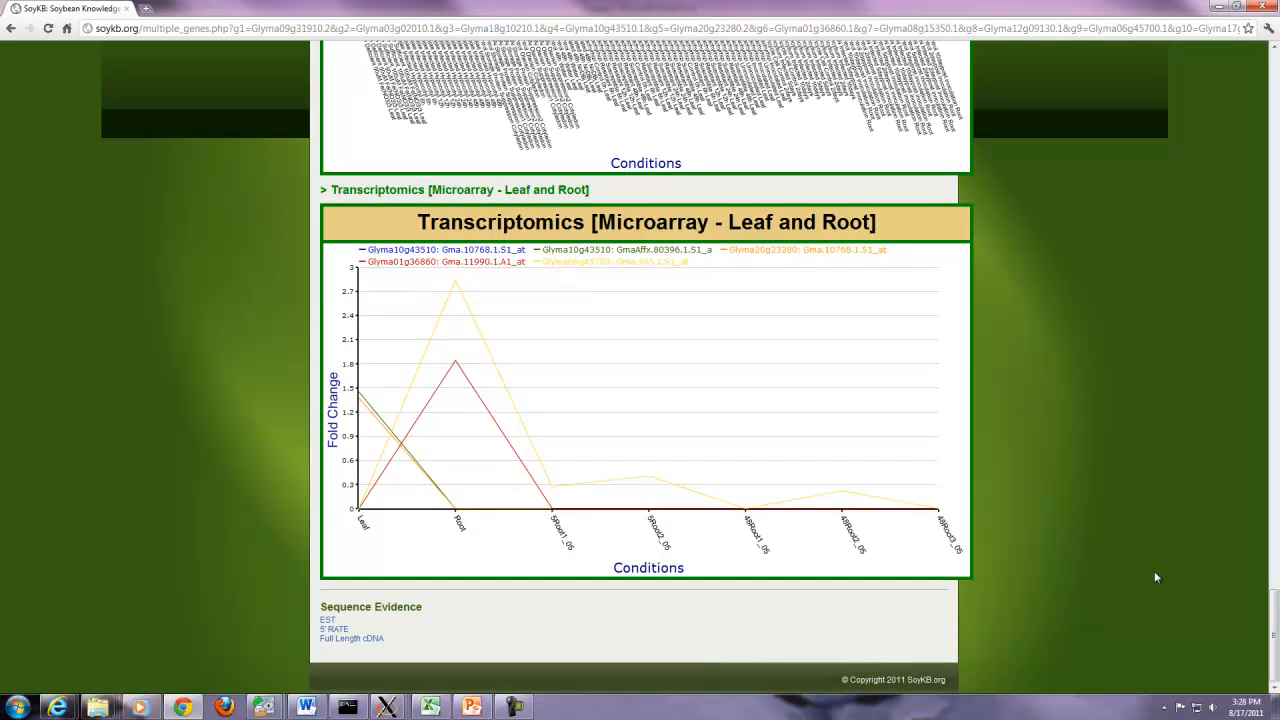
- Review the EST sequence evidence records for the gene group
{"action": "left_click", "coordinate": [327, 624]}
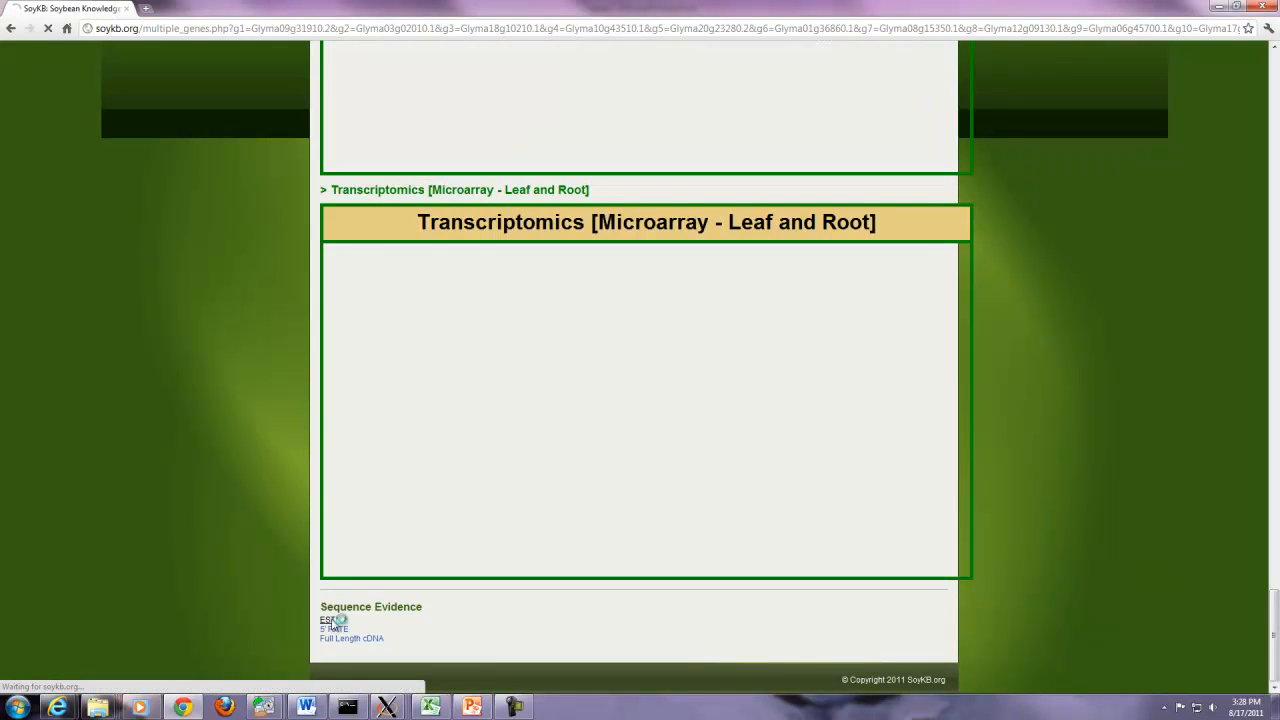
{"action": "scroll", "coordinate": [473, 582], "scroll_direction": "down", "scroll_amount": 1}
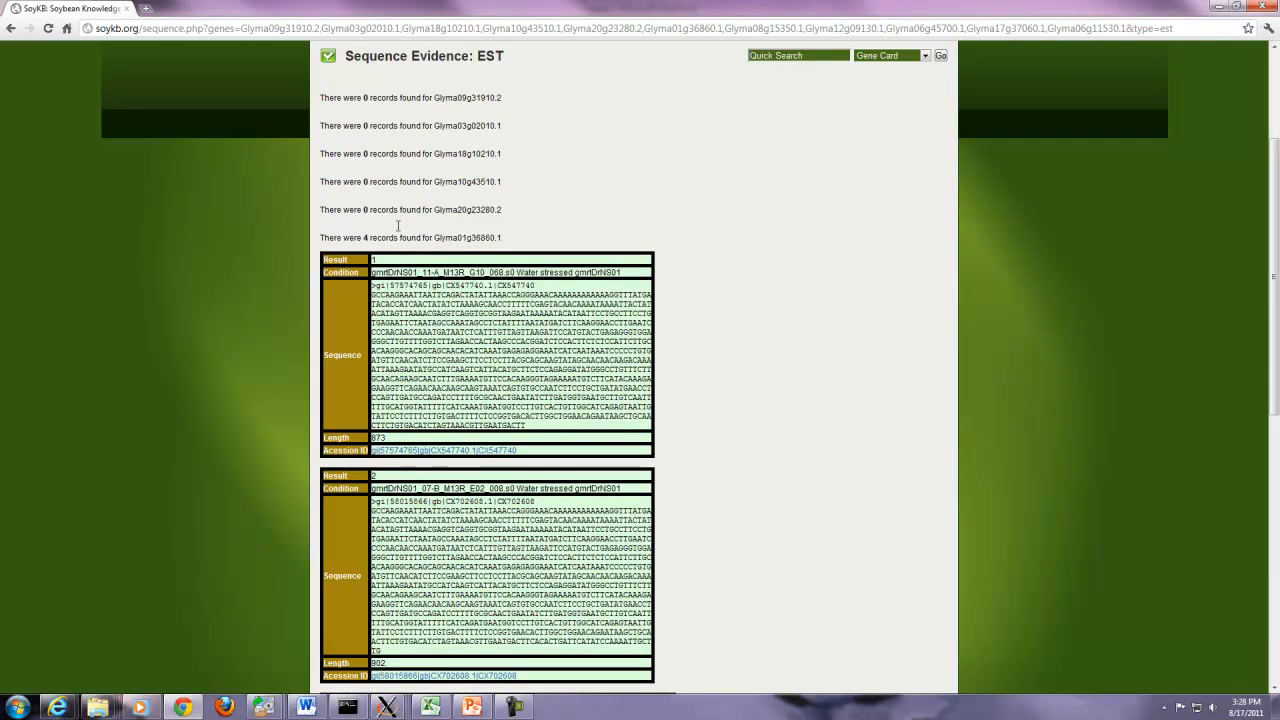
{"action": "left_click_drag", "start_coordinate": [386, 238], "coordinate": [516, 240]}
{"action": "left_click", "coordinate": [783, 341]}
{"action": "scroll", "coordinate": [783, 341], "scroll_direction": "down", "scroll_amount": 8}
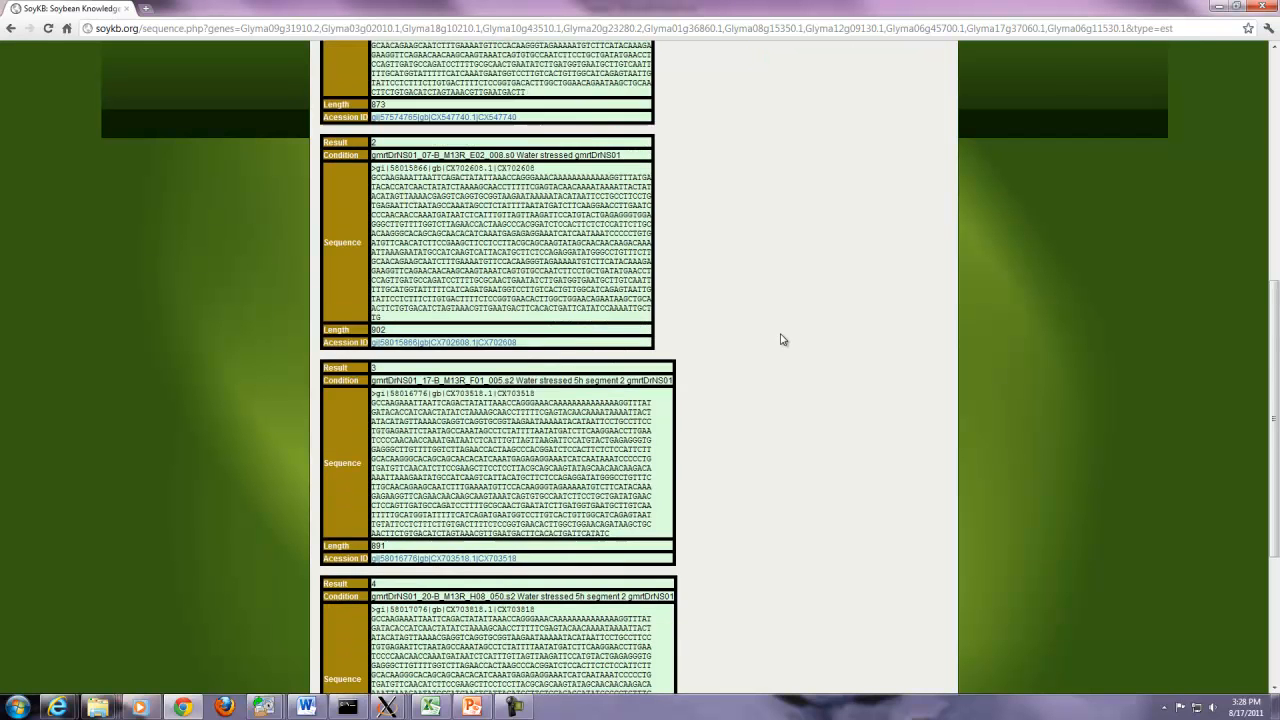
{"action": "key", "text": "alt+Left"}
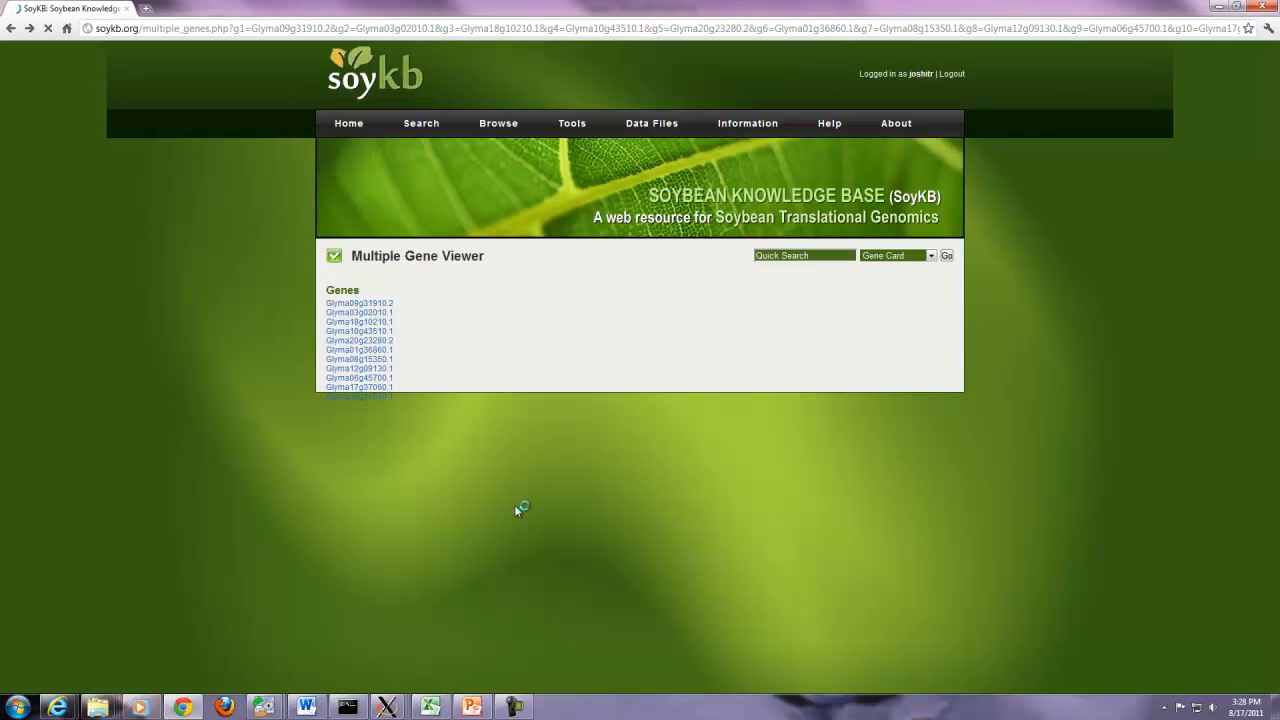
- Review the 5' RATE and Full Length cDNA sequence evidence records
{"action": "left_click", "coordinate": [340, 631]}
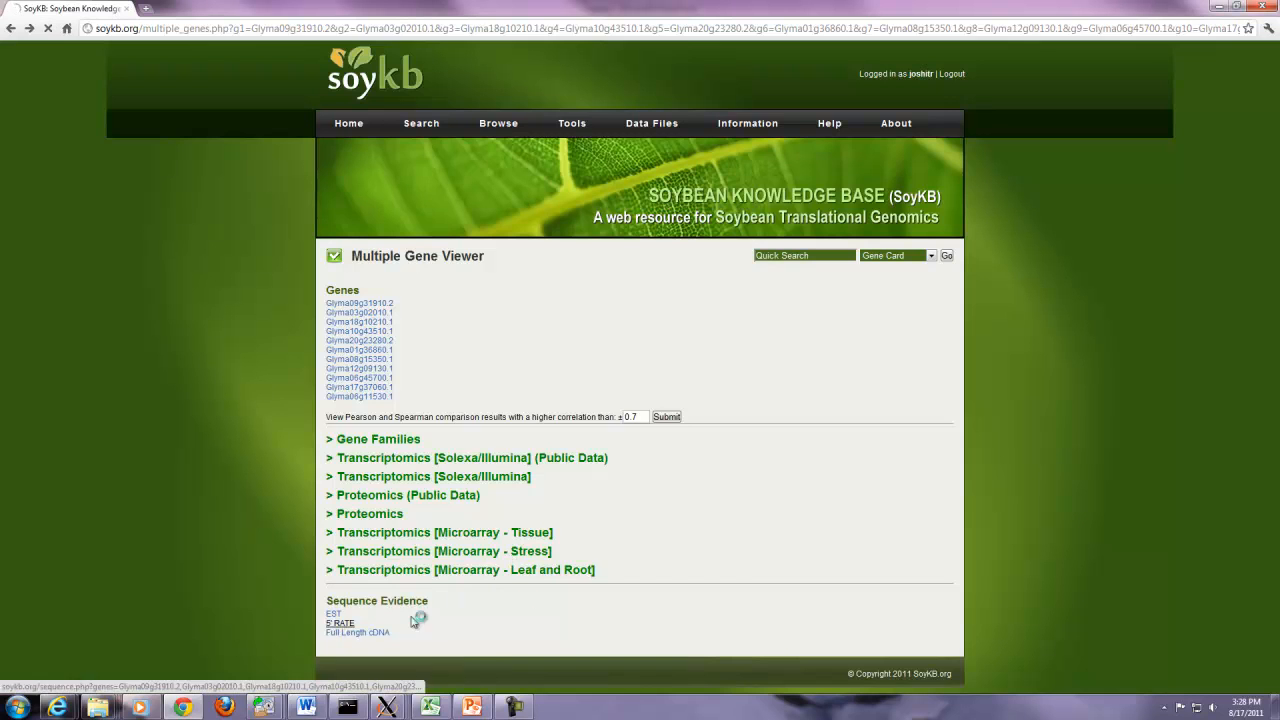
{"action": "scroll", "coordinate": [567, 587], "scroll_direction": "down", "scroll_amount": 10}
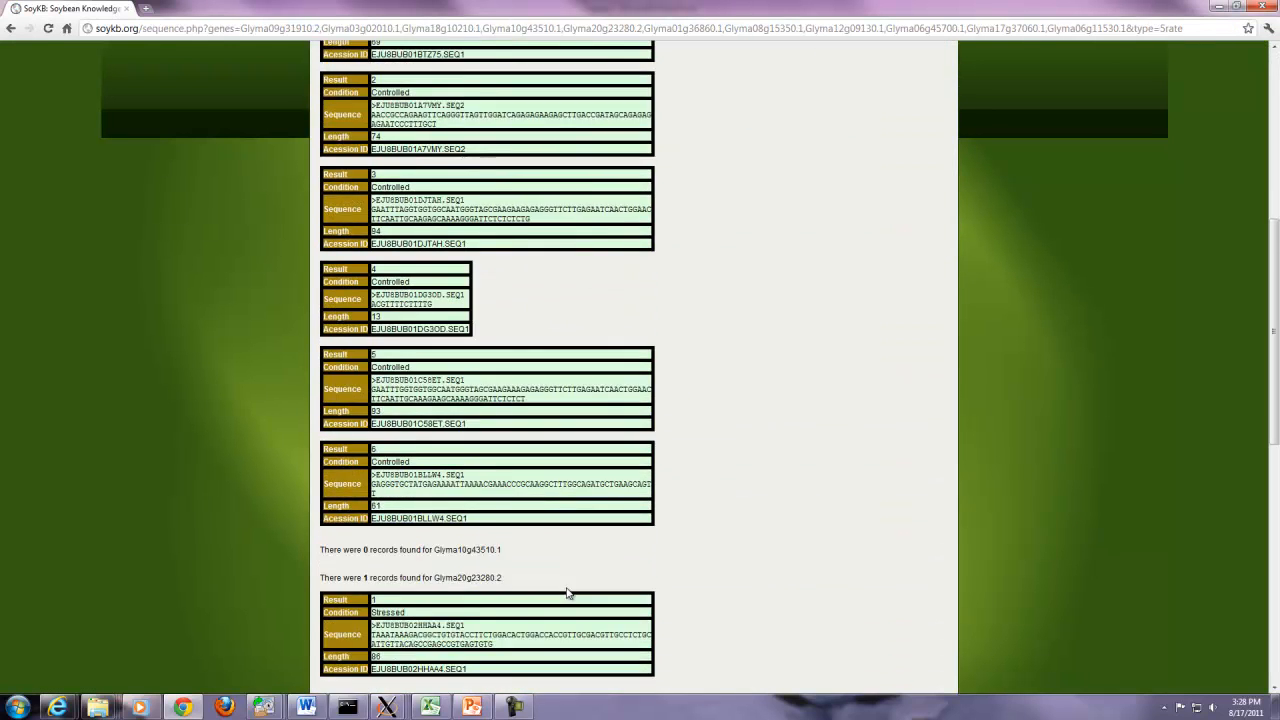
{"action": "scroll", "coordinate": [567, 593], "scroll_direction": "down", "scroll_amount": 3}
{"action": "key", "text": "alt+Left"}
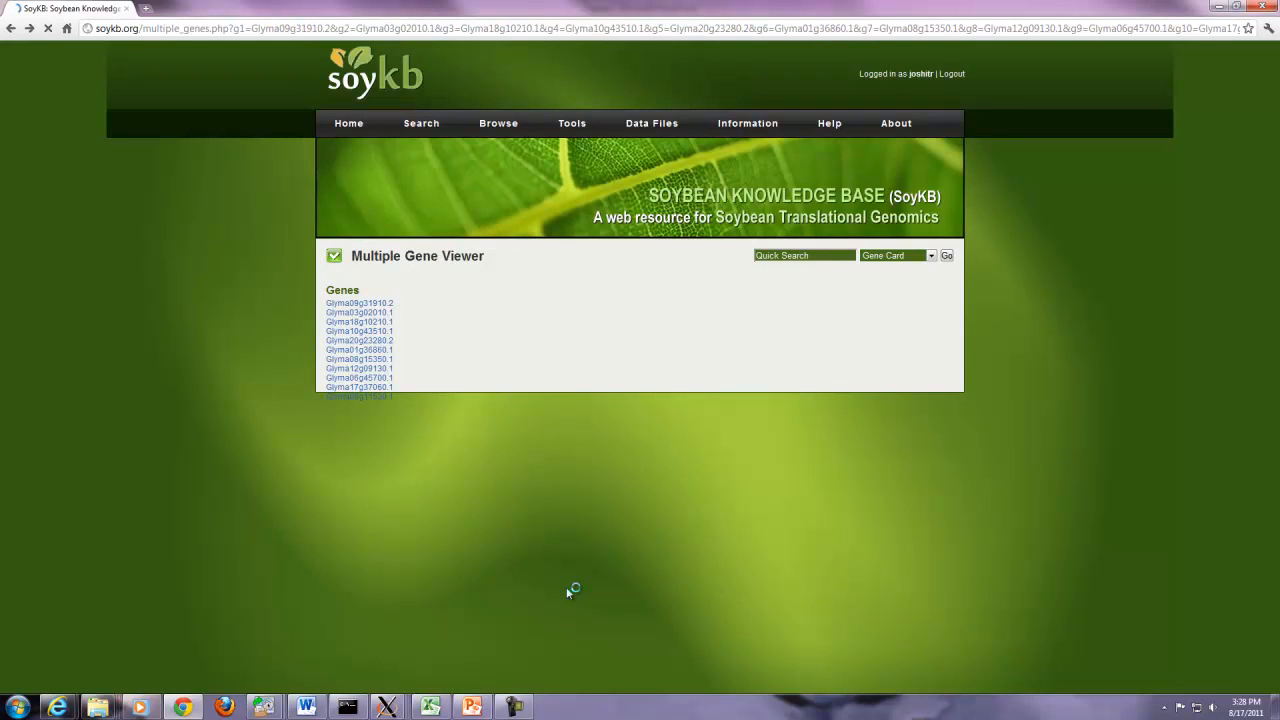
{"action": "left_click", "coordinate": [352, 641]}
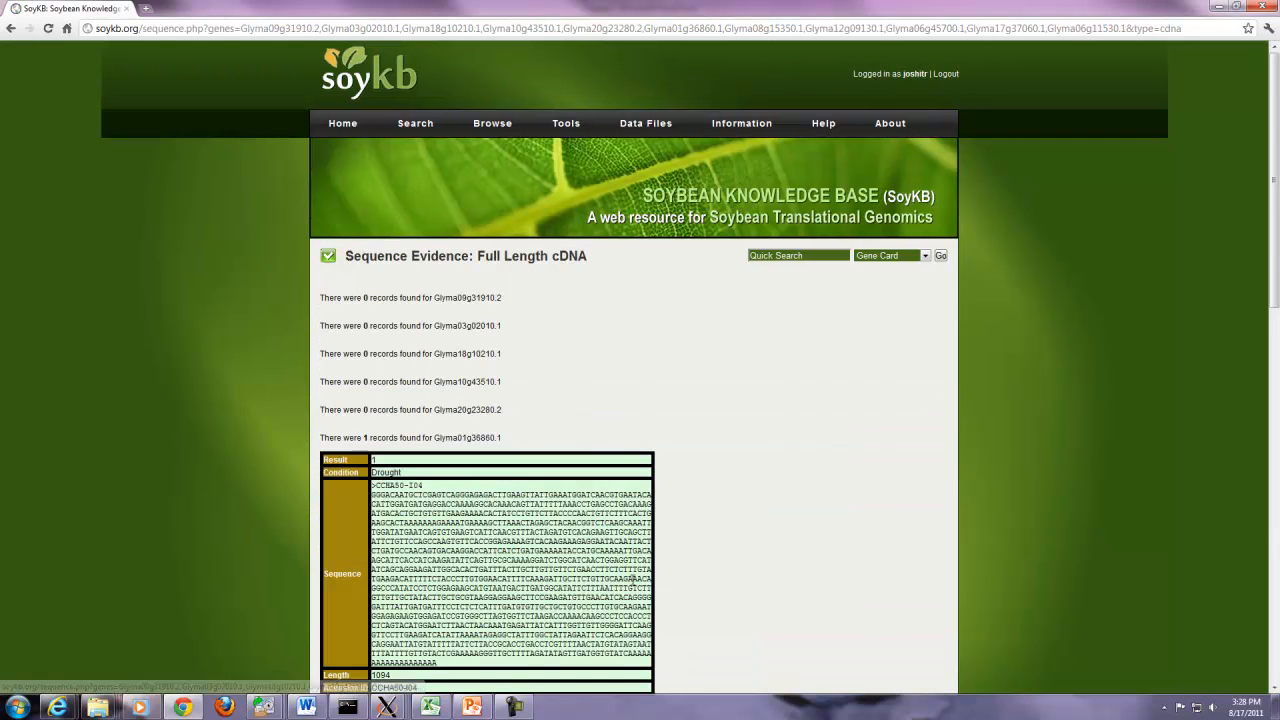
{"action": "scroll", "coordinate": [633, 580], "scroll_direction": "down", "scroll_amount": 6}
{"action": "scroll", "coordinate": [633, 585], "scroll_direction": "down", "scroll_amount": 4}
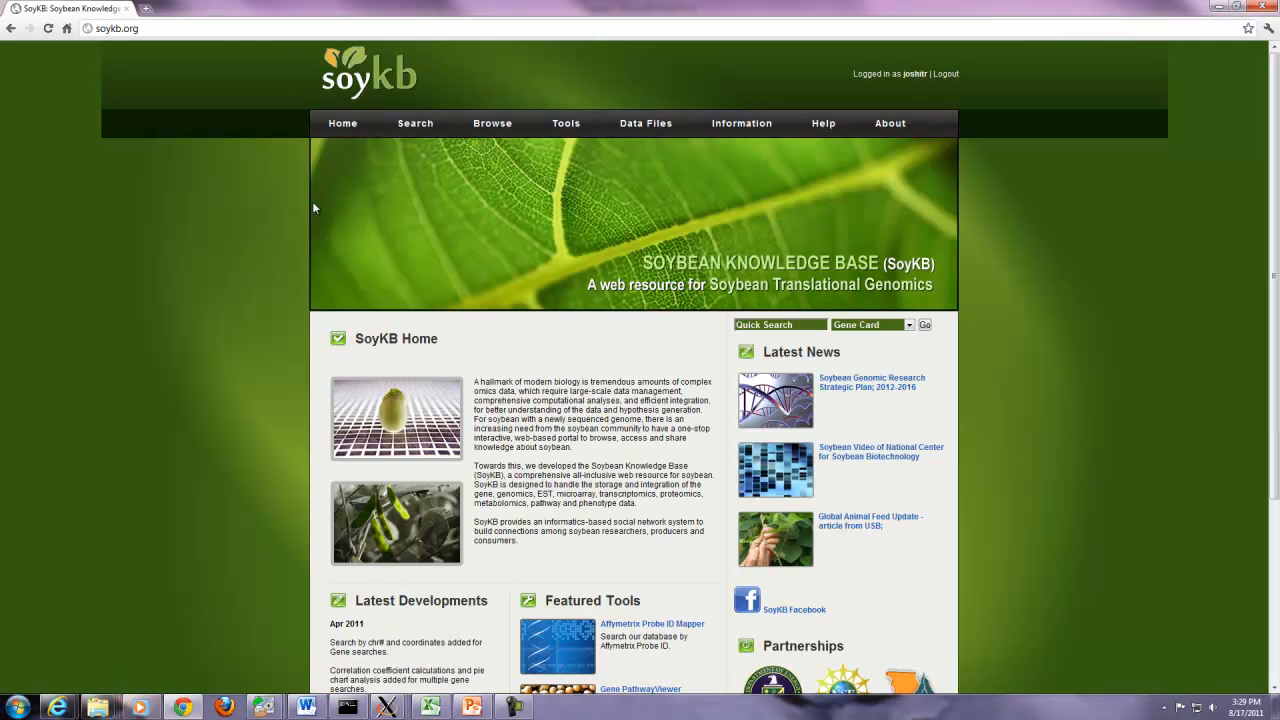
- Search Metabolite Search for the pasted isoliquiritigenin-to-luteolin group and submit the chosen metabolites
{"action": "mouse_move", "coordinate": [413, 127]}
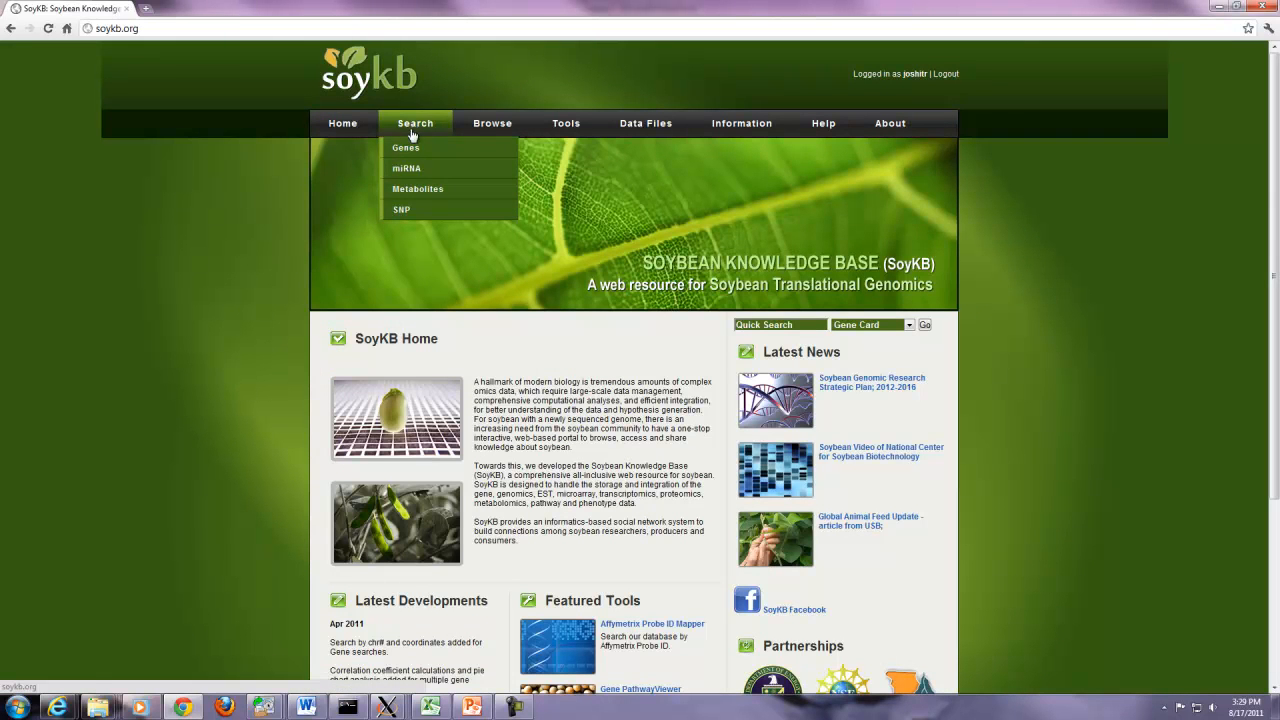
{"action": "left_click", "coordinate": [410, 190]}
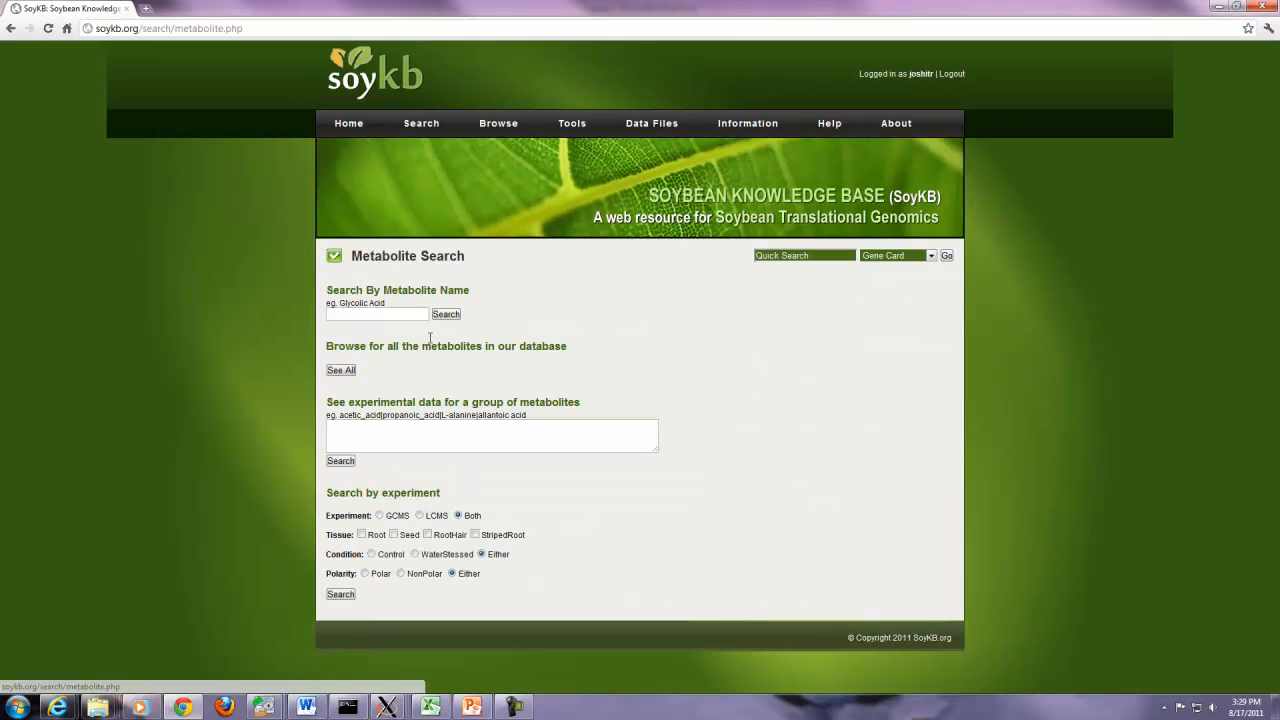
{"action": "left_click", "coordinate": [402, 438]}
{"action": "type", "text": "liquiritigenin|naringin|neohesperidin|isoliquiritigenin|kaempferol|quercetin|luteolin"}
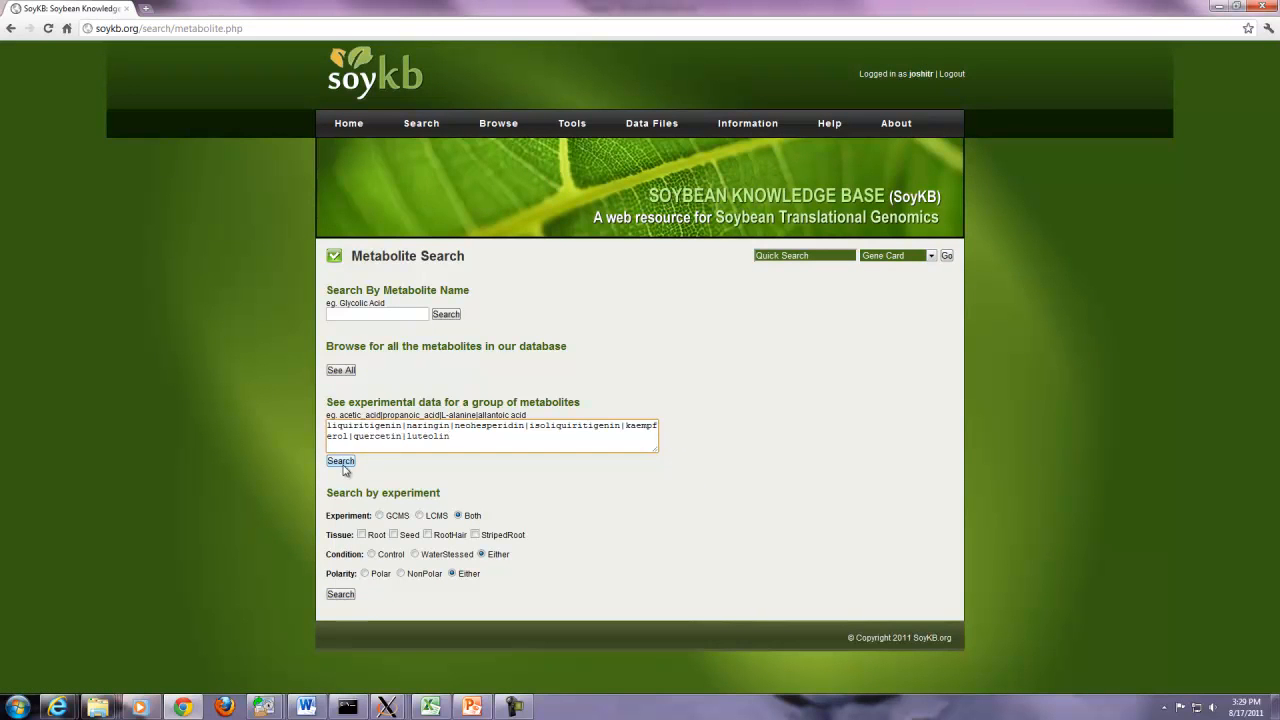
{"action": "left_click", "coordinate": [342, 463]}
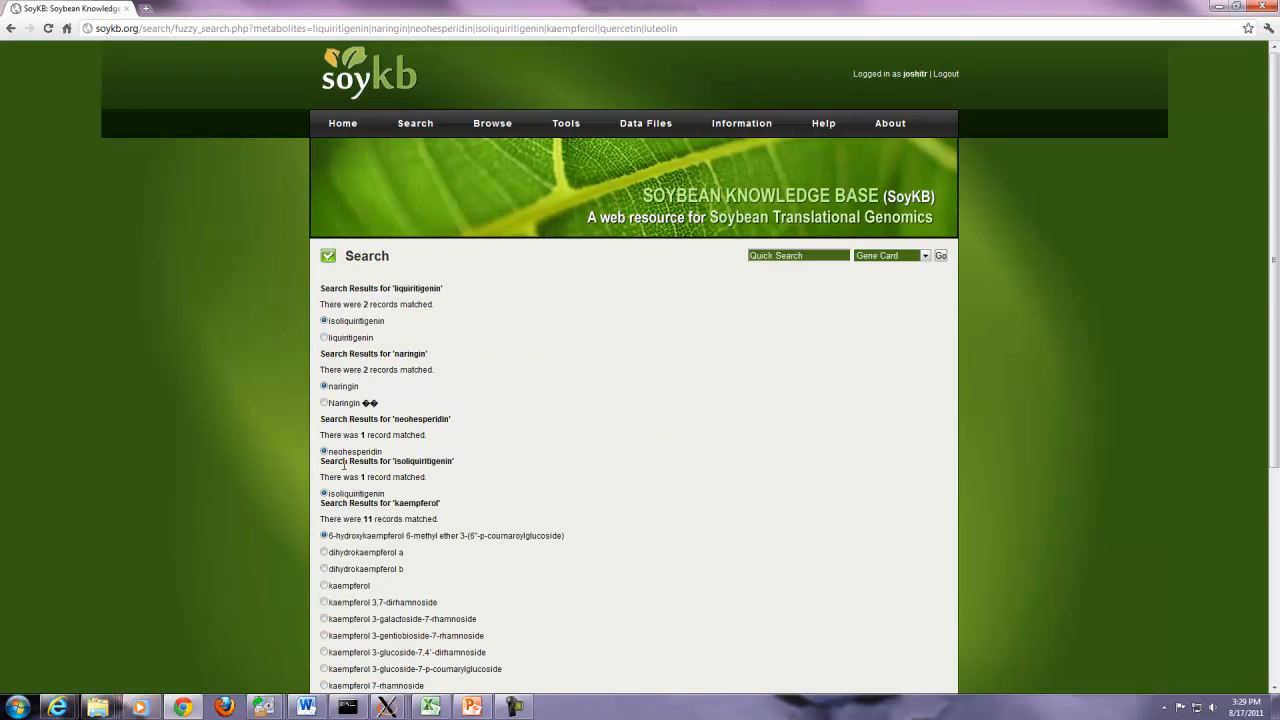
{"action": "scroll", "coordinate": [344, 463], "scroll_direction": "down", "scroll_amount": 5}
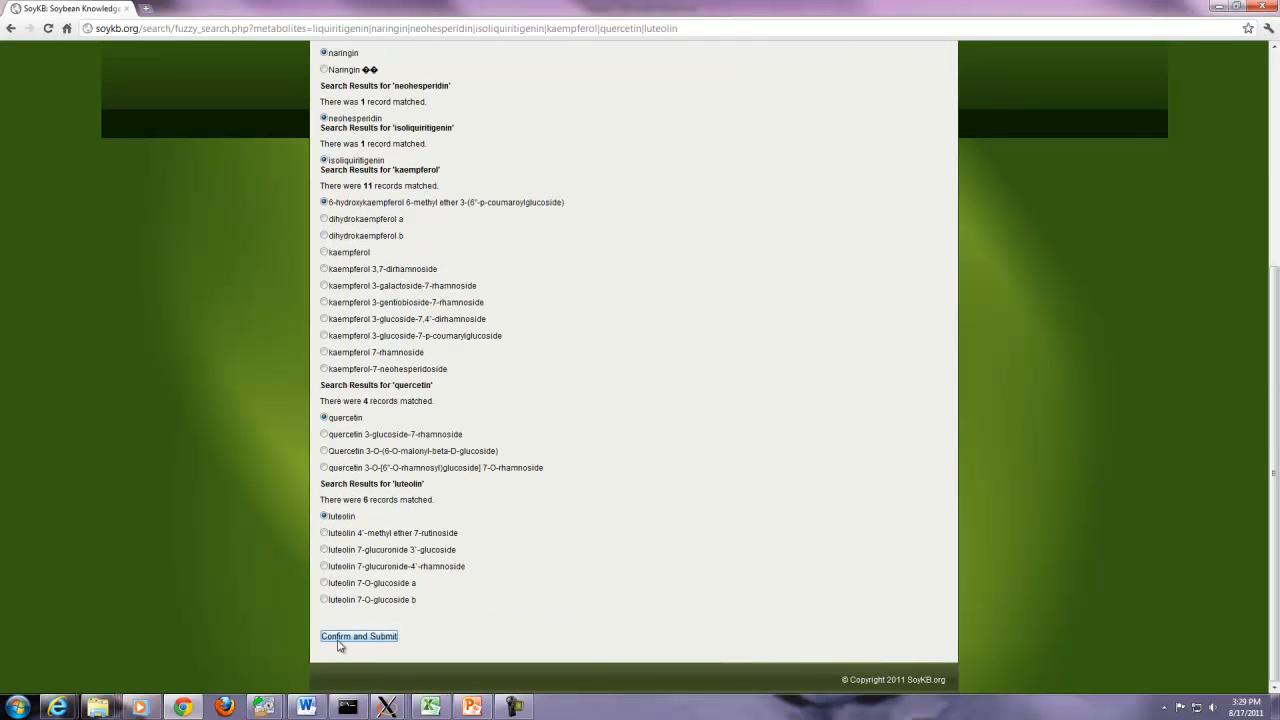
{"action": "left_click", "coordinate": [347, 637]}
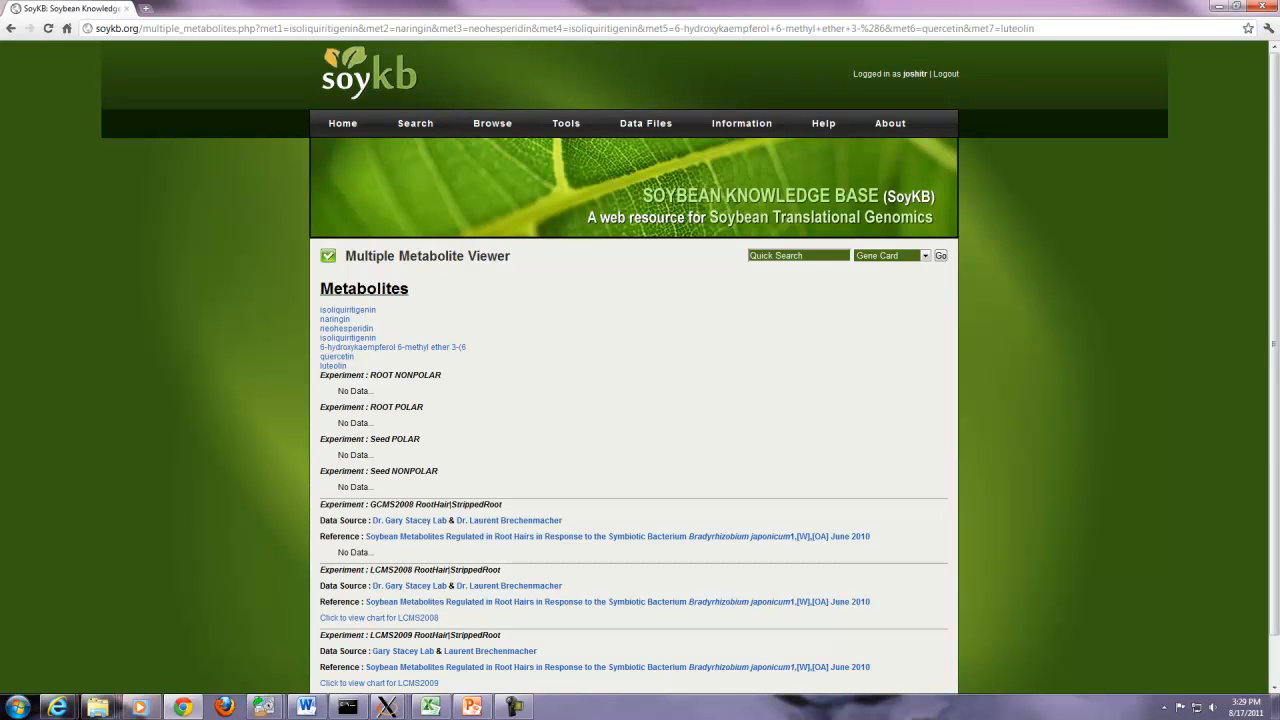
- View the LCMS2008 chart, close it, and return to the Metabolite Search page
{"action": "left_click_drag", "start_coordinate": [1271, 287], "coordinate": [1271, 400]}
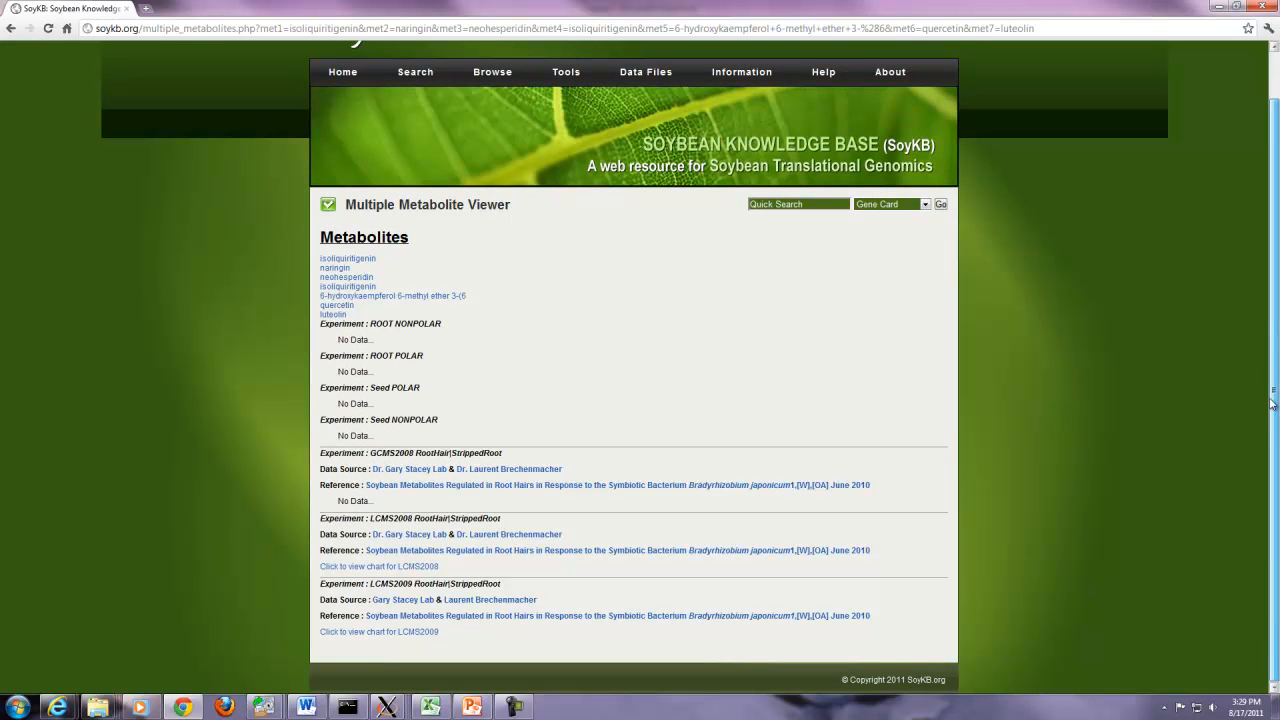
{"action": "left_click", "coordinate": [410, 567]}
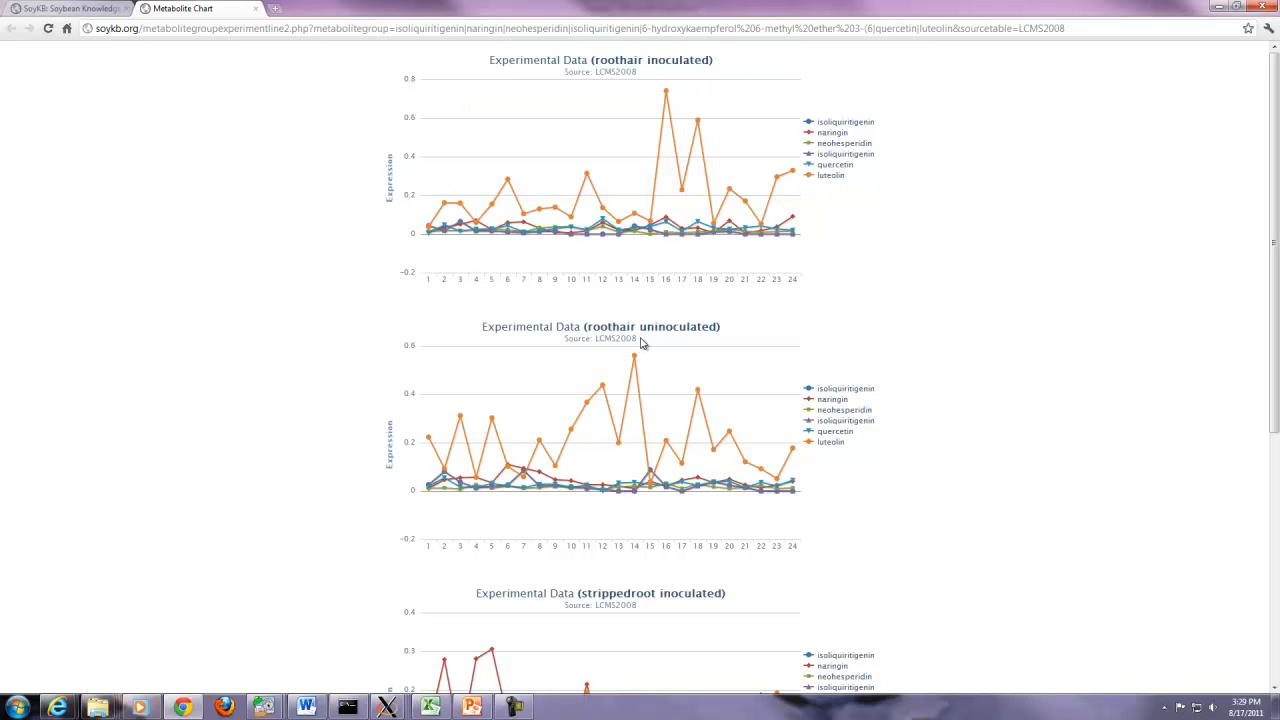
{"action": "mouse_move", "coordinate": [634, 360]}
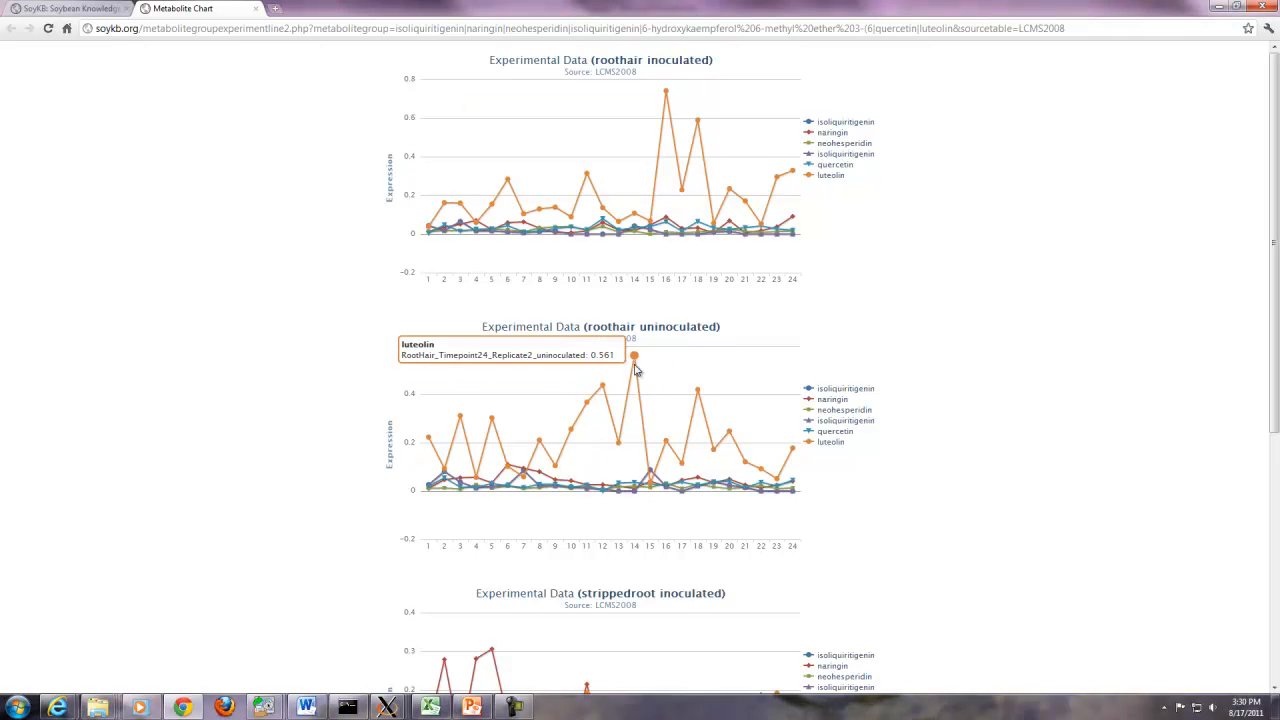
{"action": "mouse_move", "coordinate": [666, 440]}
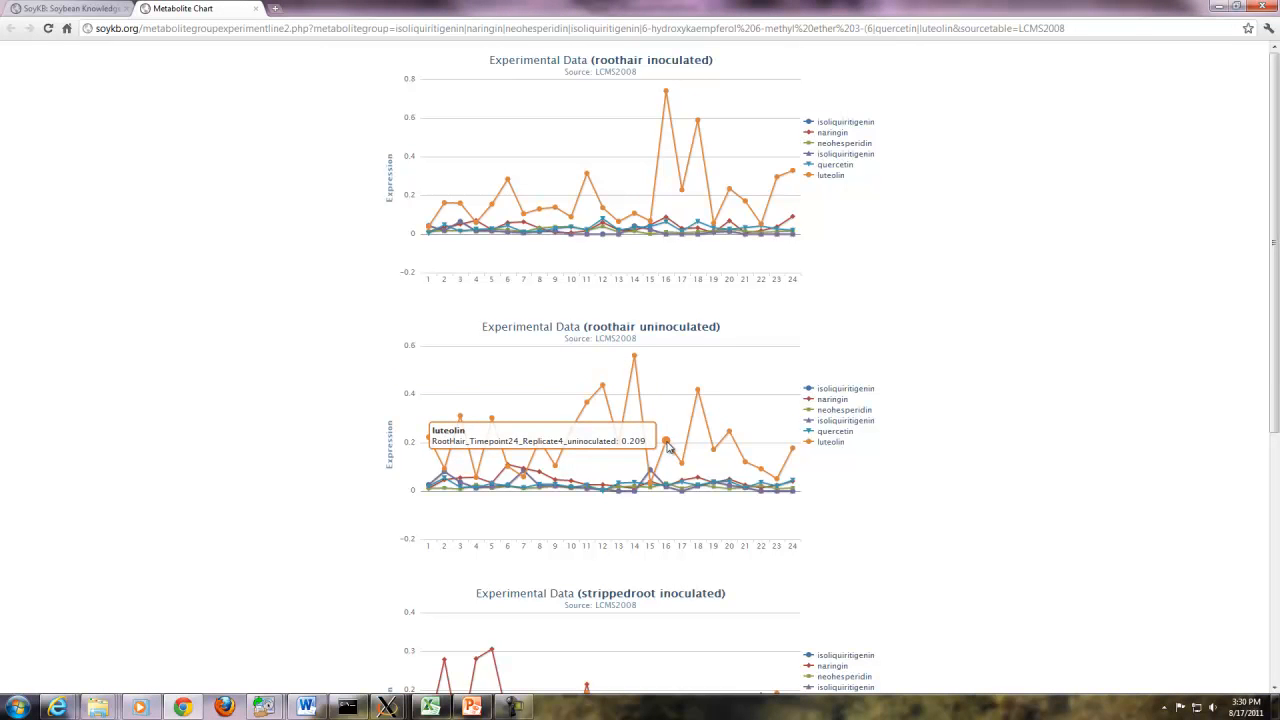
{"action": "left_click", "coordinate": [256, 8]}
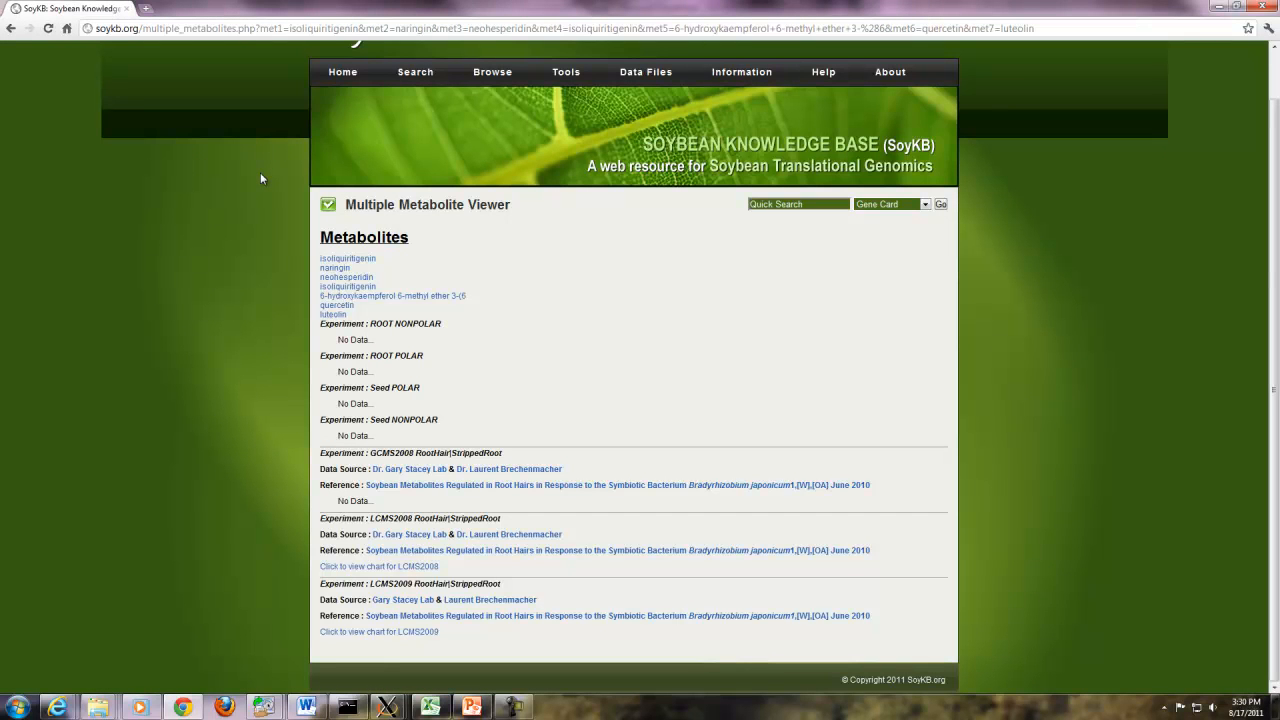
{"action": "key", "text": "alt+Left"}
{"action": "key", "text": "alt+Left"}
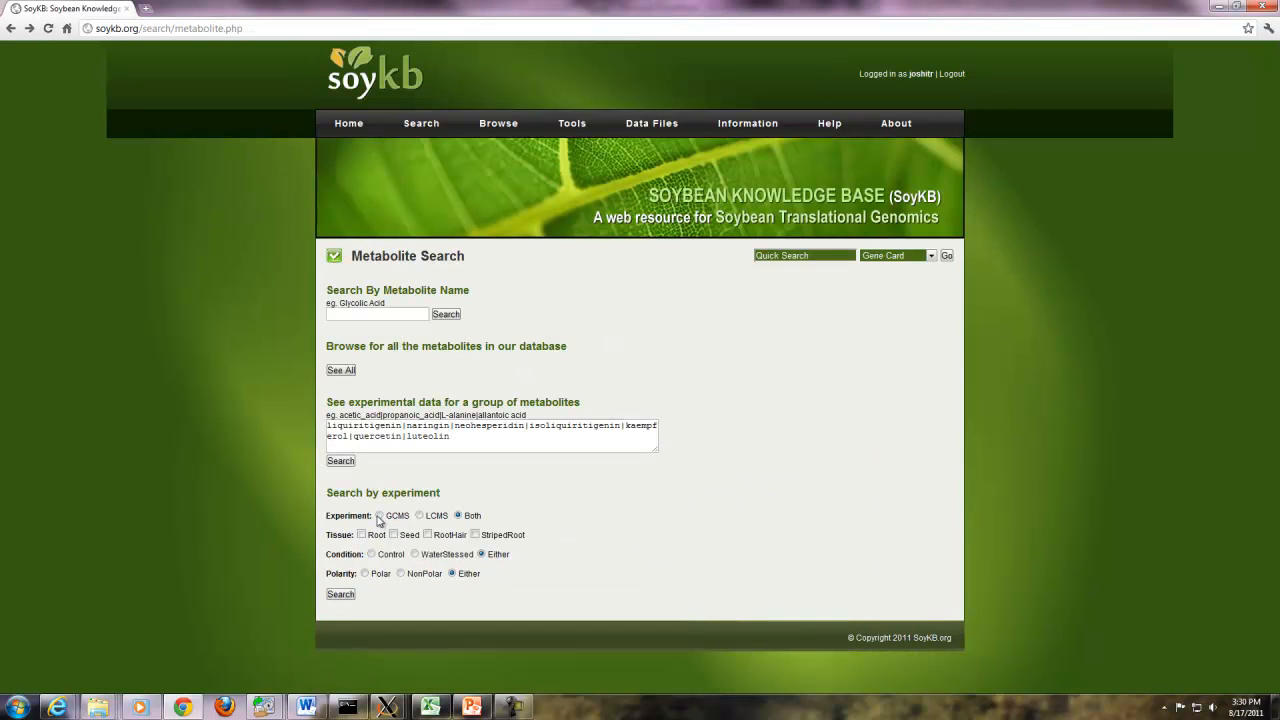
- Search metabolites by experiment LCMS and condition Control, then open 6-hydroxygenistein
{"action": "left_click", "coordinate": [419, 515]}
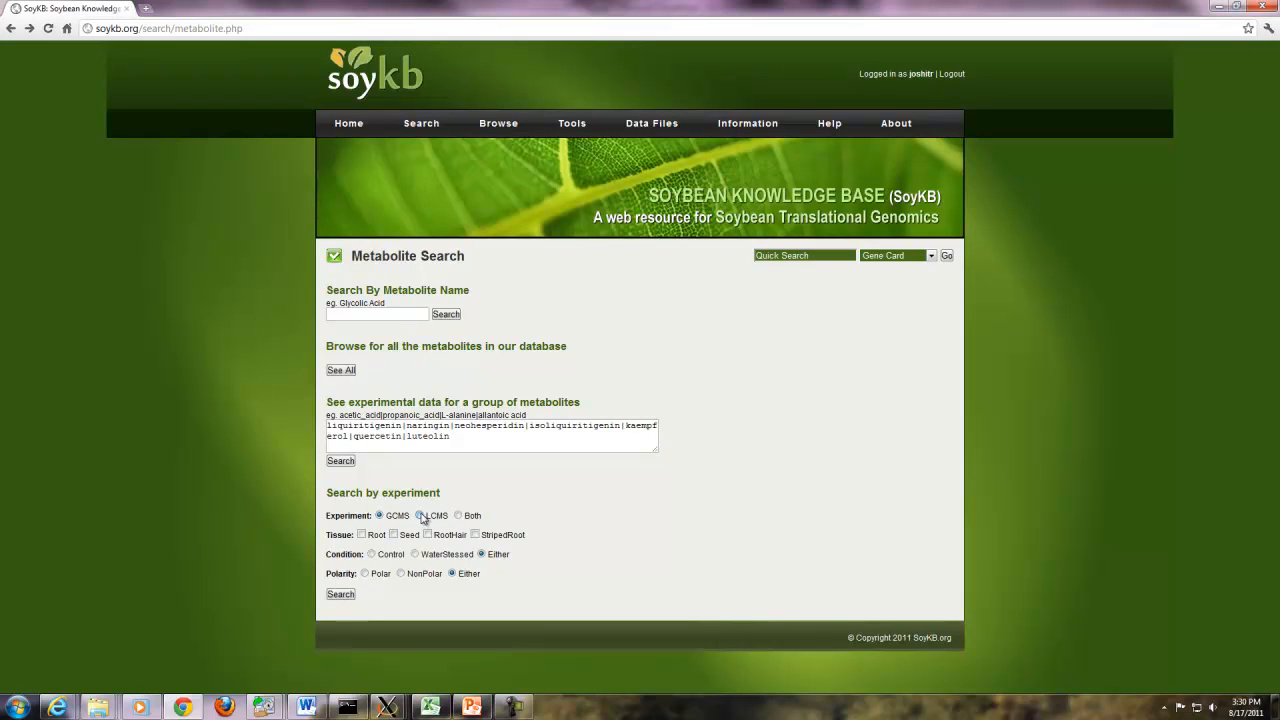
{"action": "left_click", "coordinate": [372, 555]}
{"action": "left_click", "coordinate": [341, 595]}
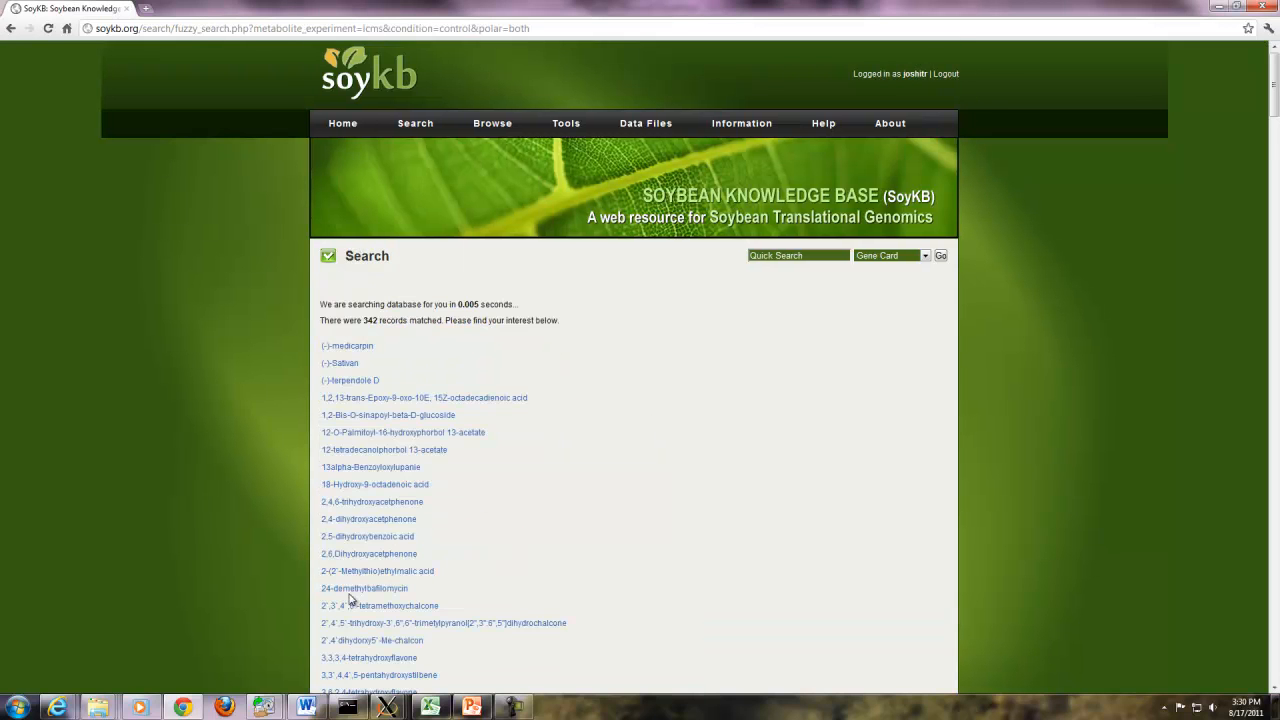
{"action": "scroll", "coordinate": [500, 532], "scroll_direction": "down", "scroll_amount": 8}
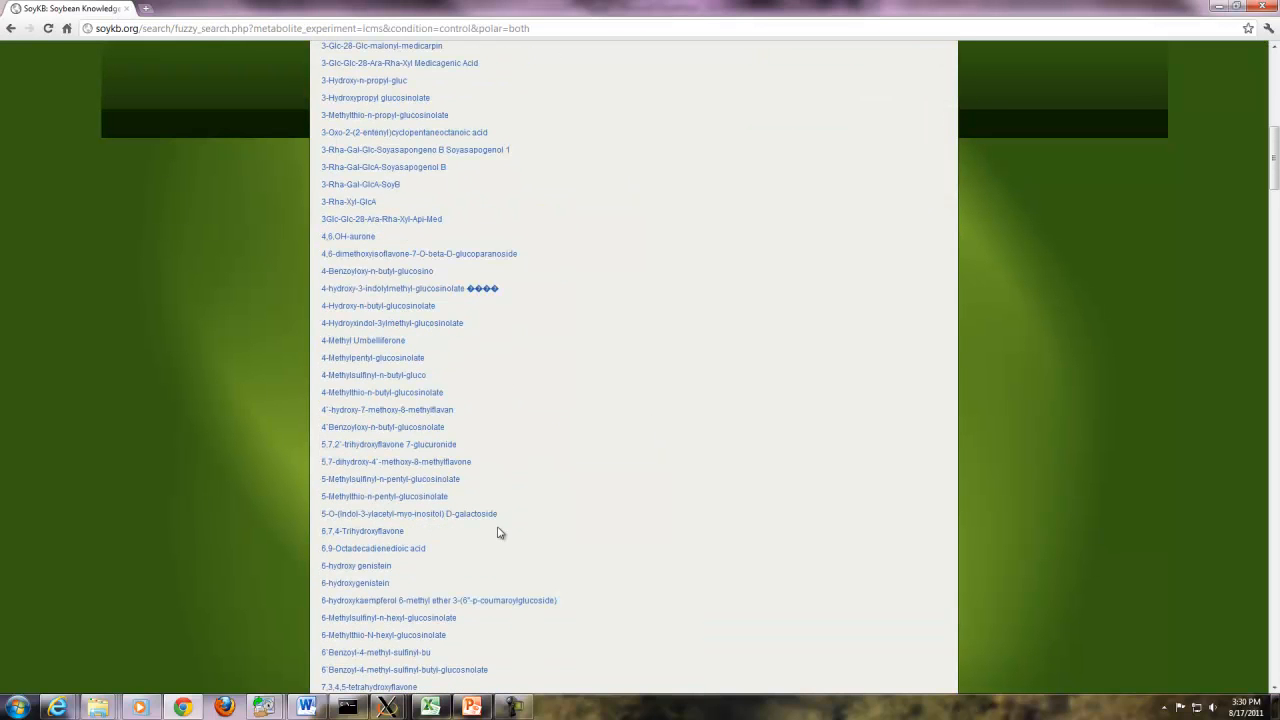
{"action": "left_click", "coordinate": [356, 586]}
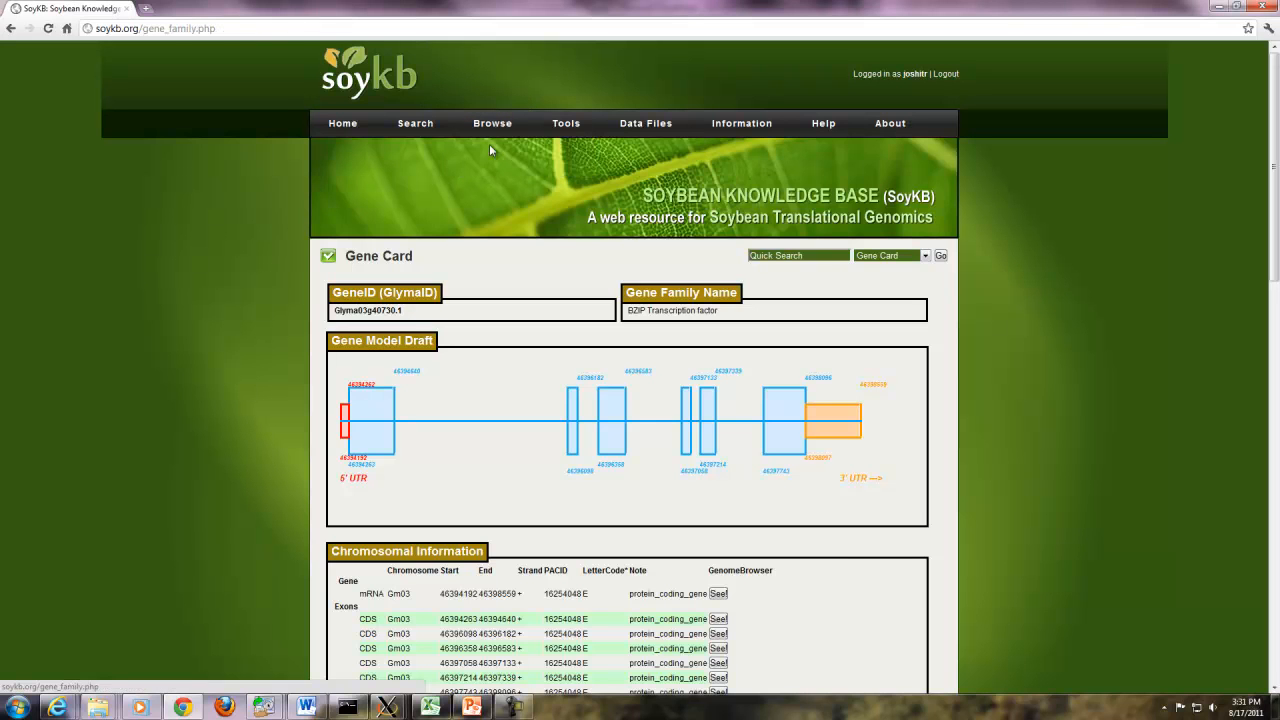
- Browse Rest of Families for the FWL1 gene family and open Glyma02g15020.1's Gene Card
{"action": "left_click", "coordinate": [490, 148]}
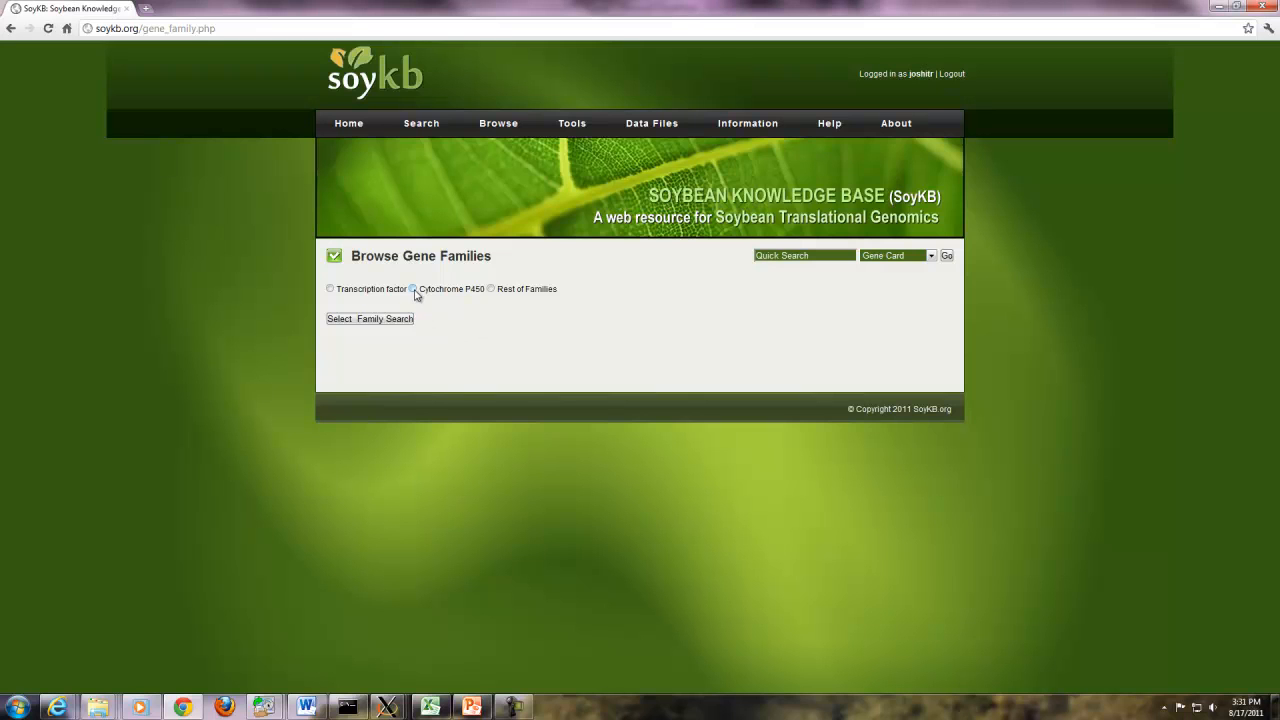
{"action": "left_click", "coordinate": [490, 288]}
{"action": "left_click", "coordinate": [383, 319]}
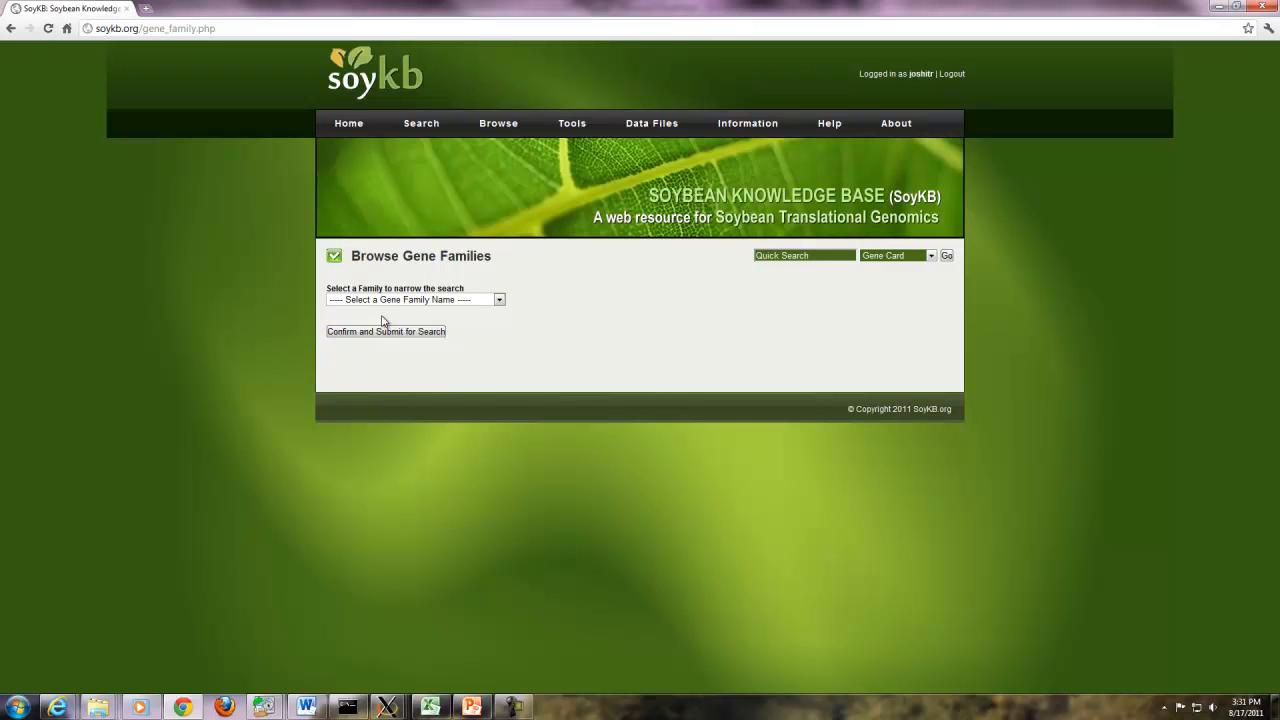
{"action": "left_click", "coordinate": [428, 300]}
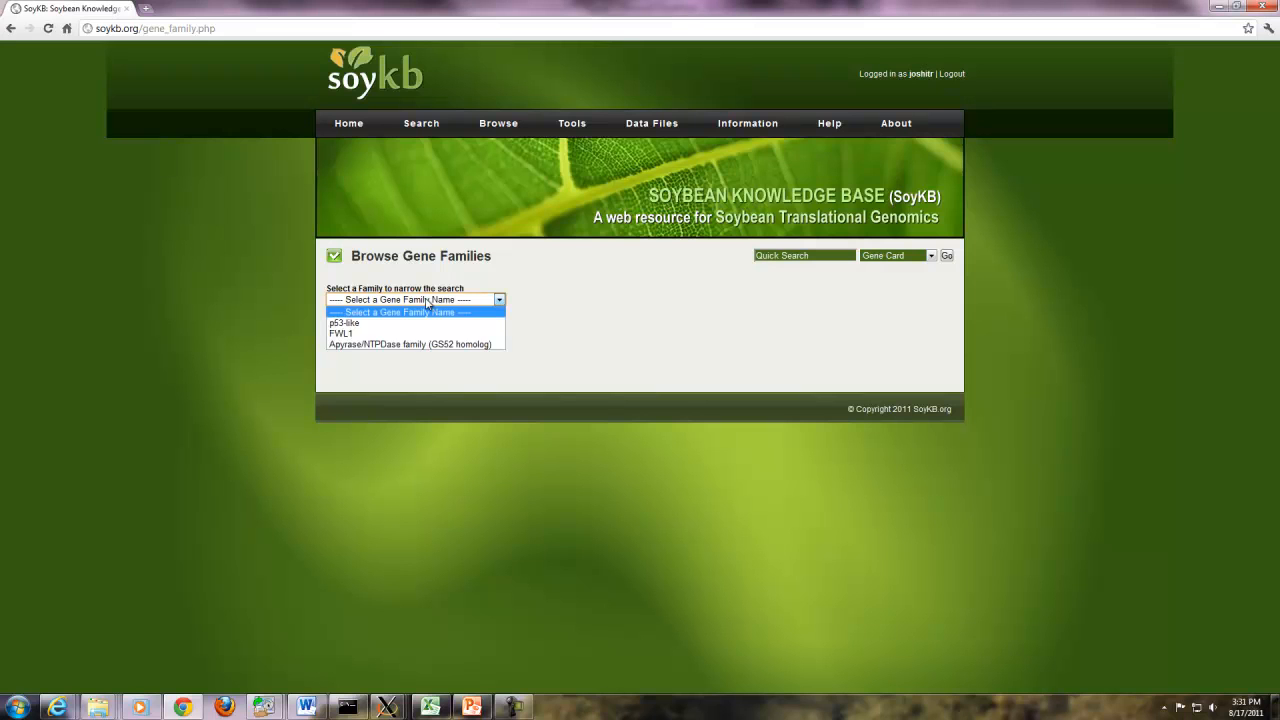
{"action": "left_click", "coordinate": [353, 334]}
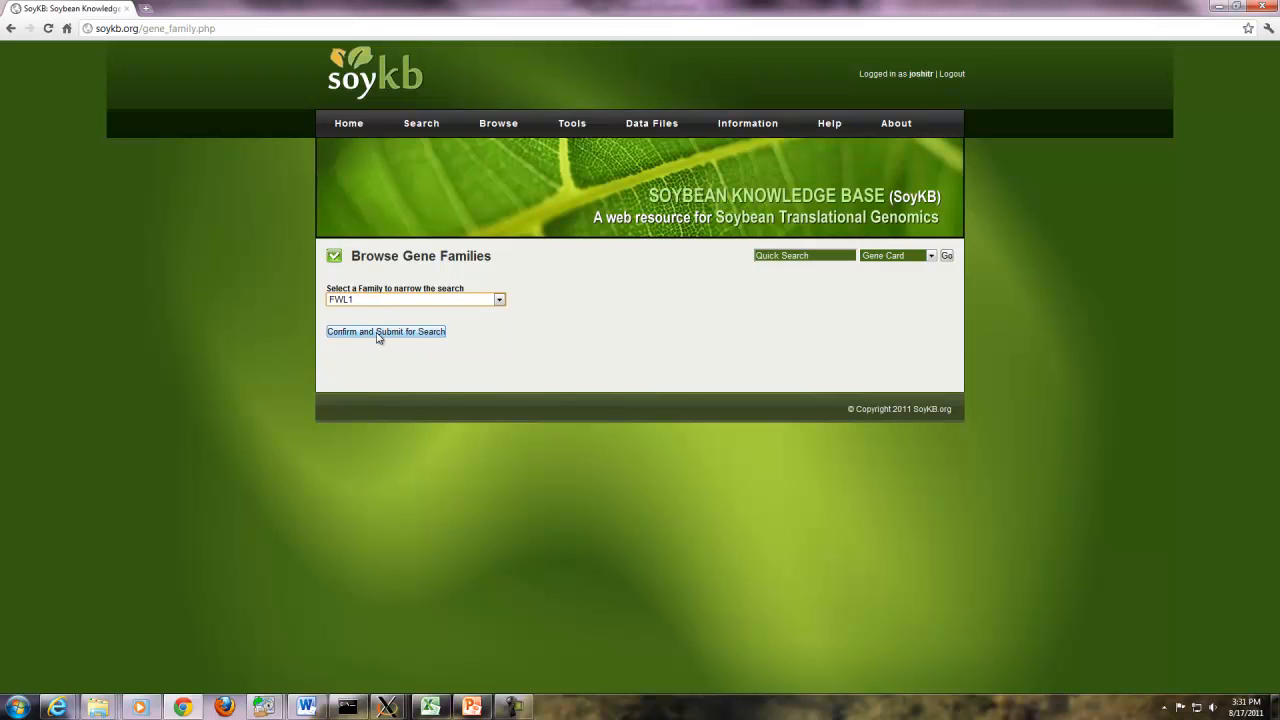
{"action": "left_click", "coordinate": [379, 333]}
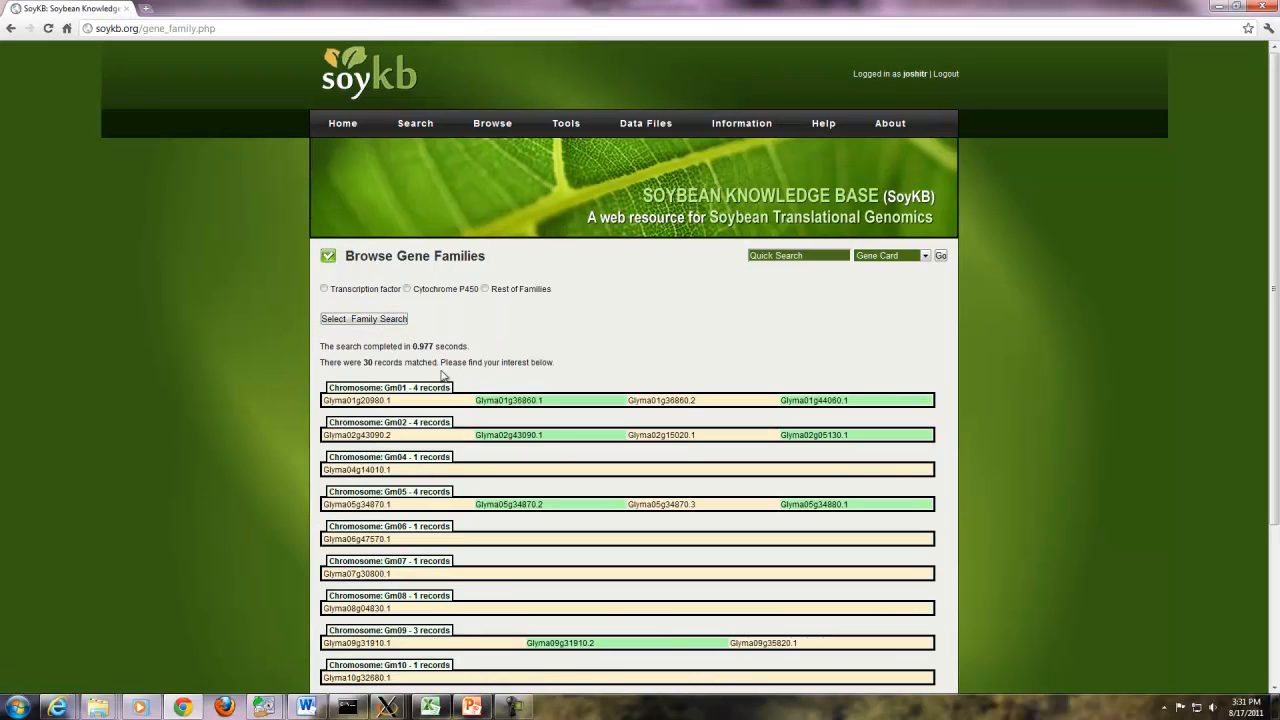
{"action": "left_click", "coordinate": [669, 437]}
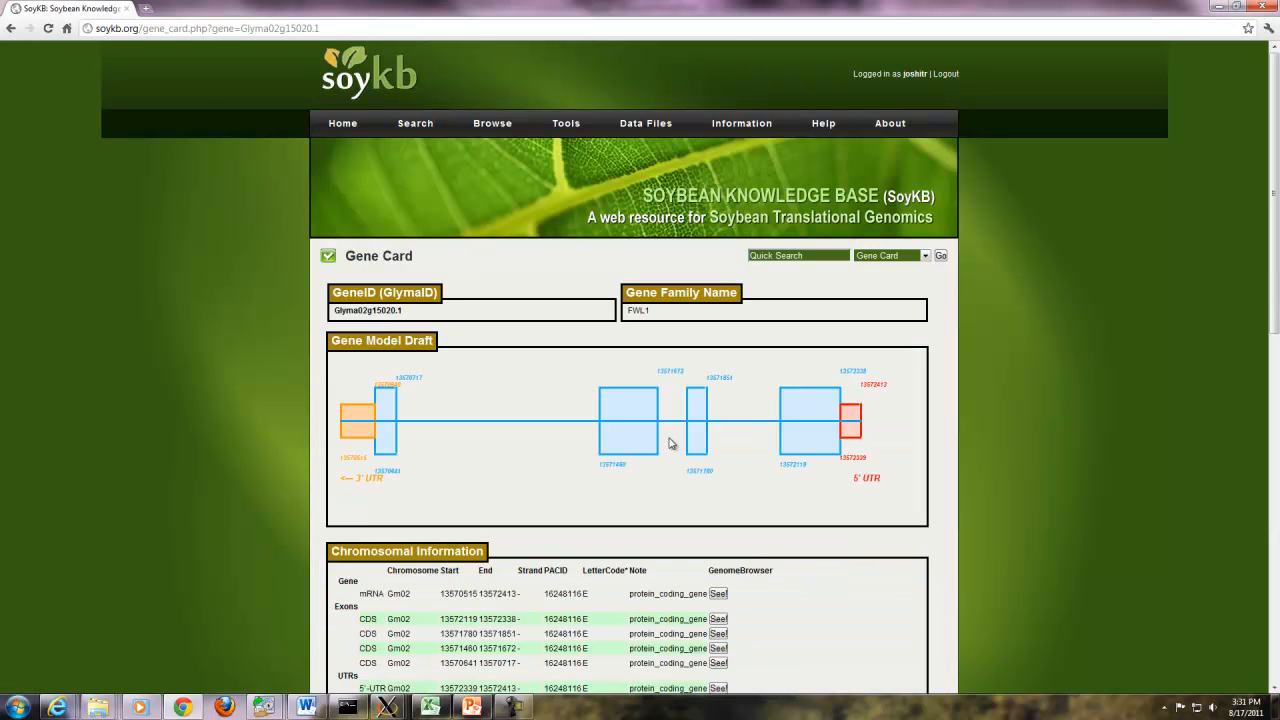
- Search 3D Protein Structure for Glyma16g01990.1 and view its ribbon model
{"action": "mouse_move", "coordinate": [493, 126]}
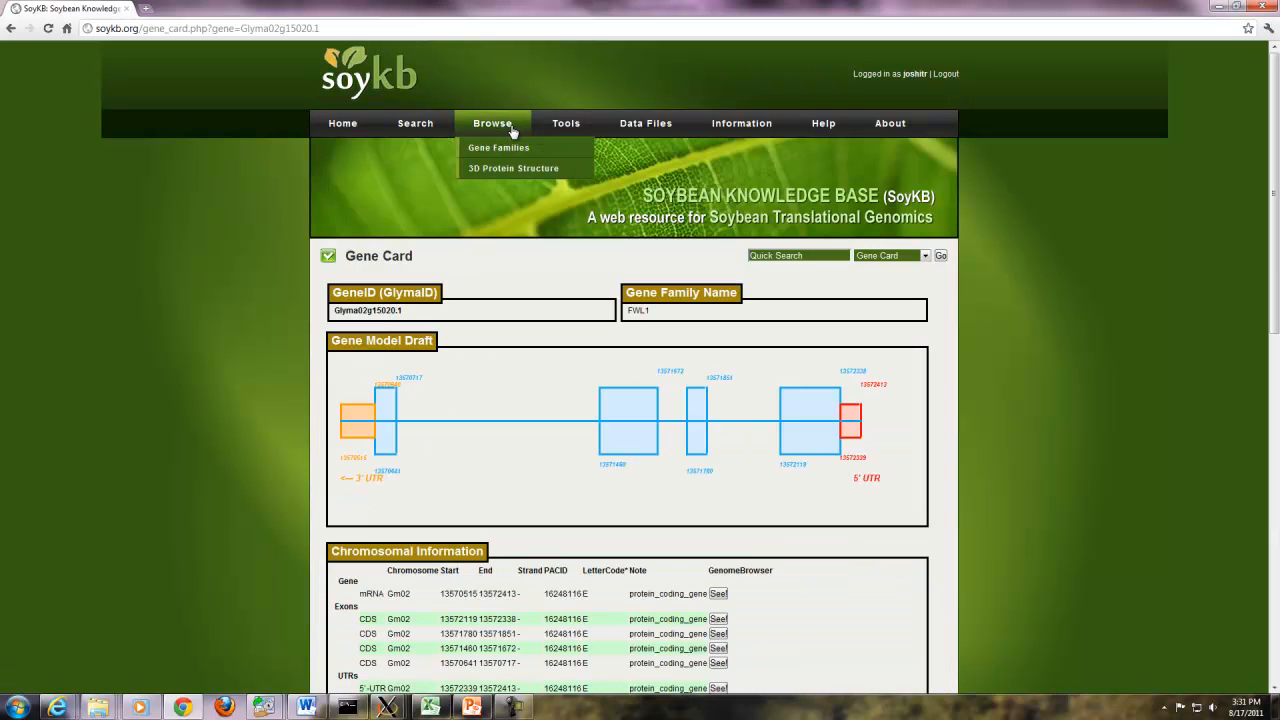
{"action": "left_click", "coordinate": [497, 170]}
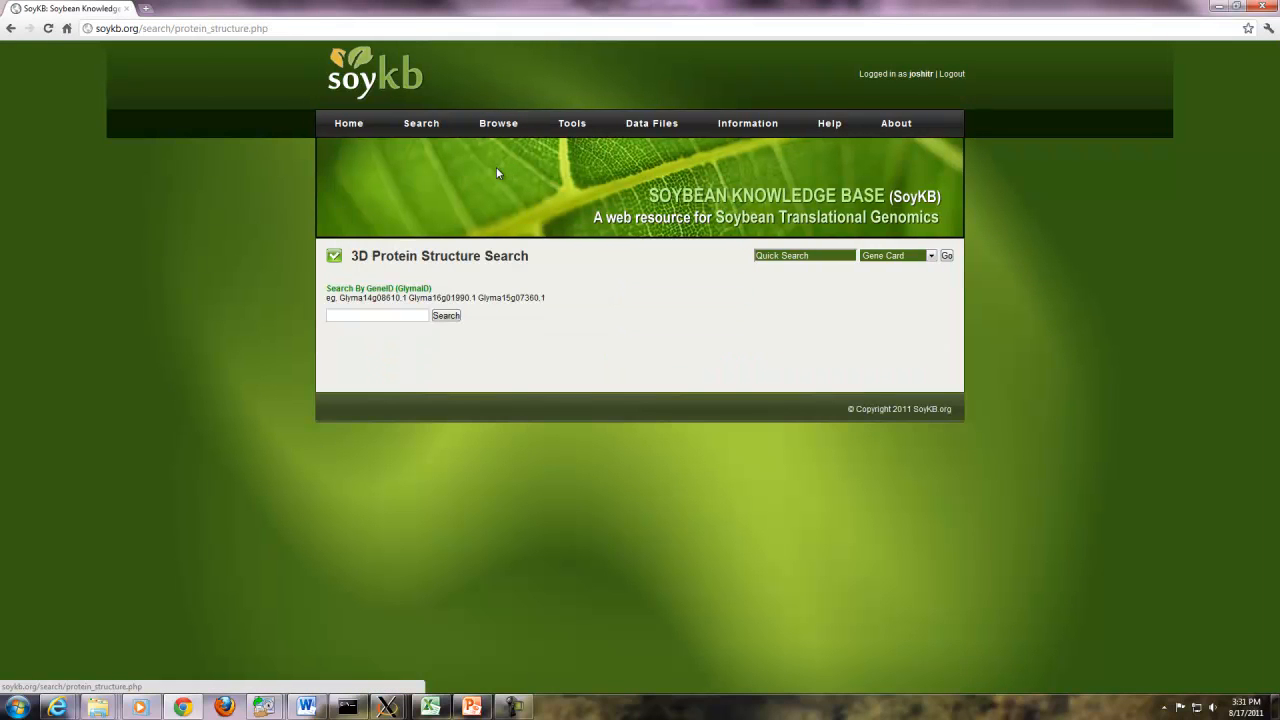
{"action": "left_click", "coordinate": [426, 316]}
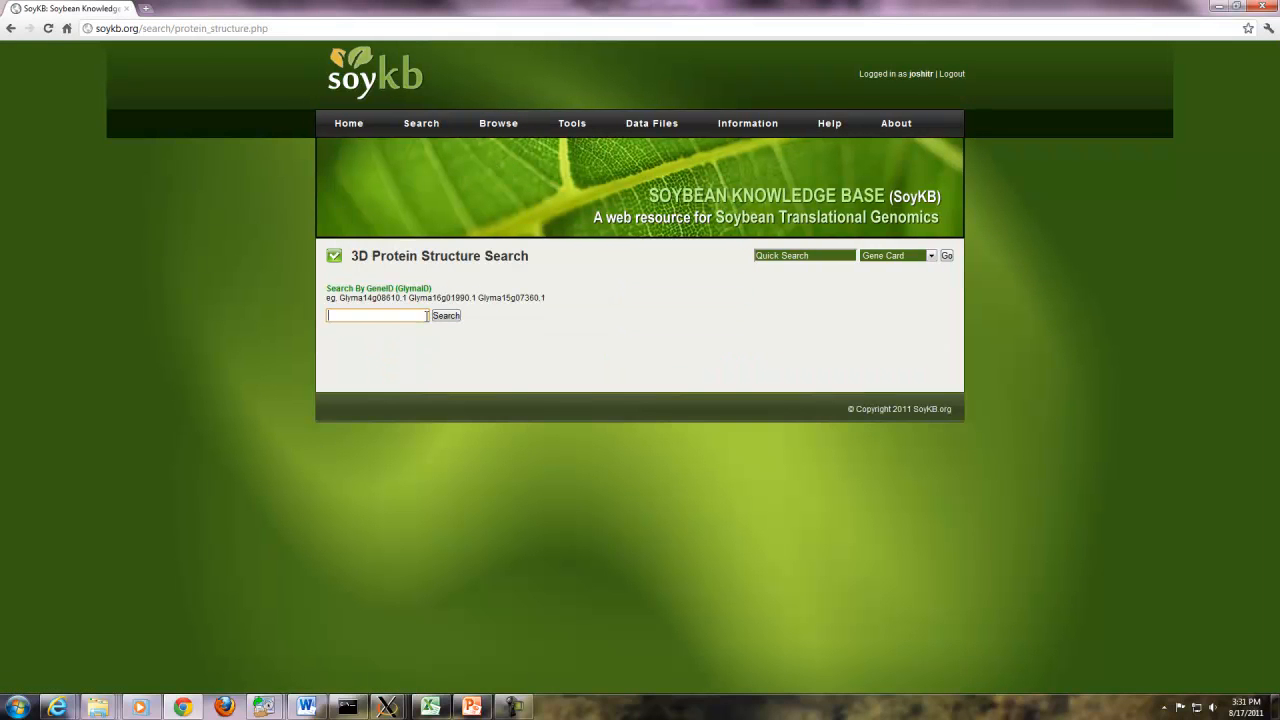
{"action": "type", "text": "Glyma16g01990.1"}
{"action": "left_click", "coordinate": [445, 318]}
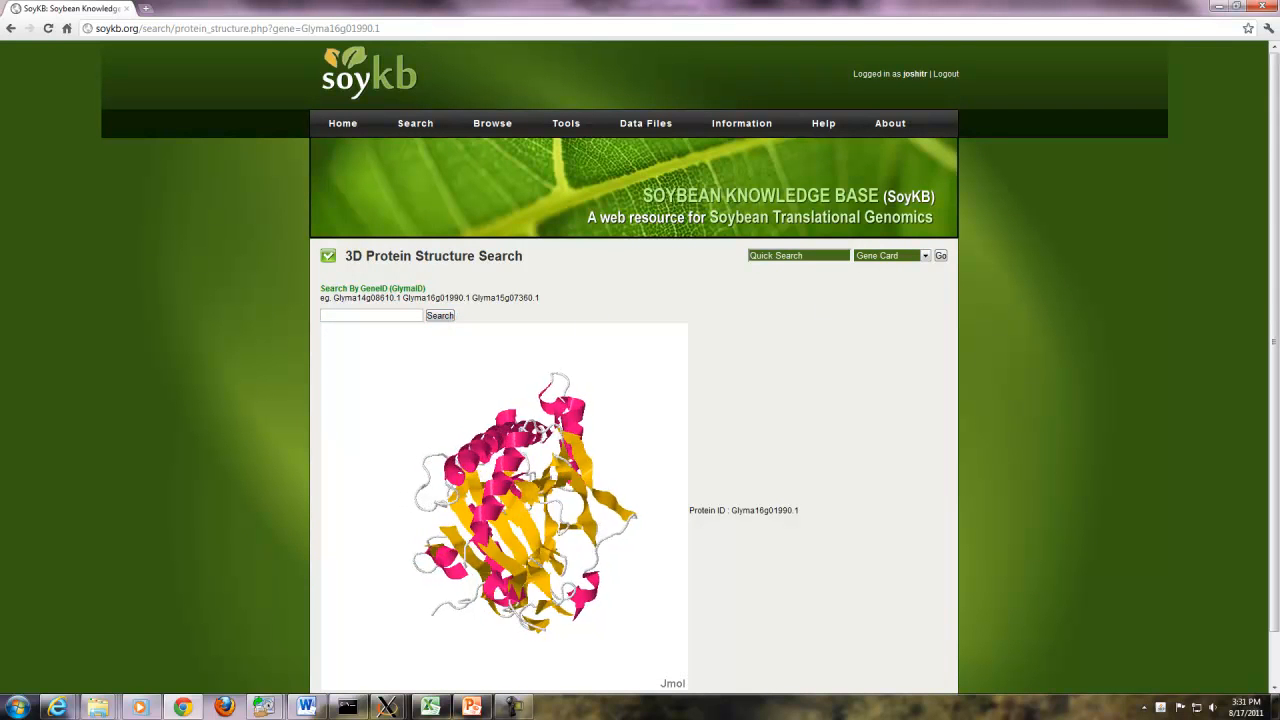
{"action": "left_click_drag", "start_coordinate": [1273, 318], "coordinate": [1273, 368]}
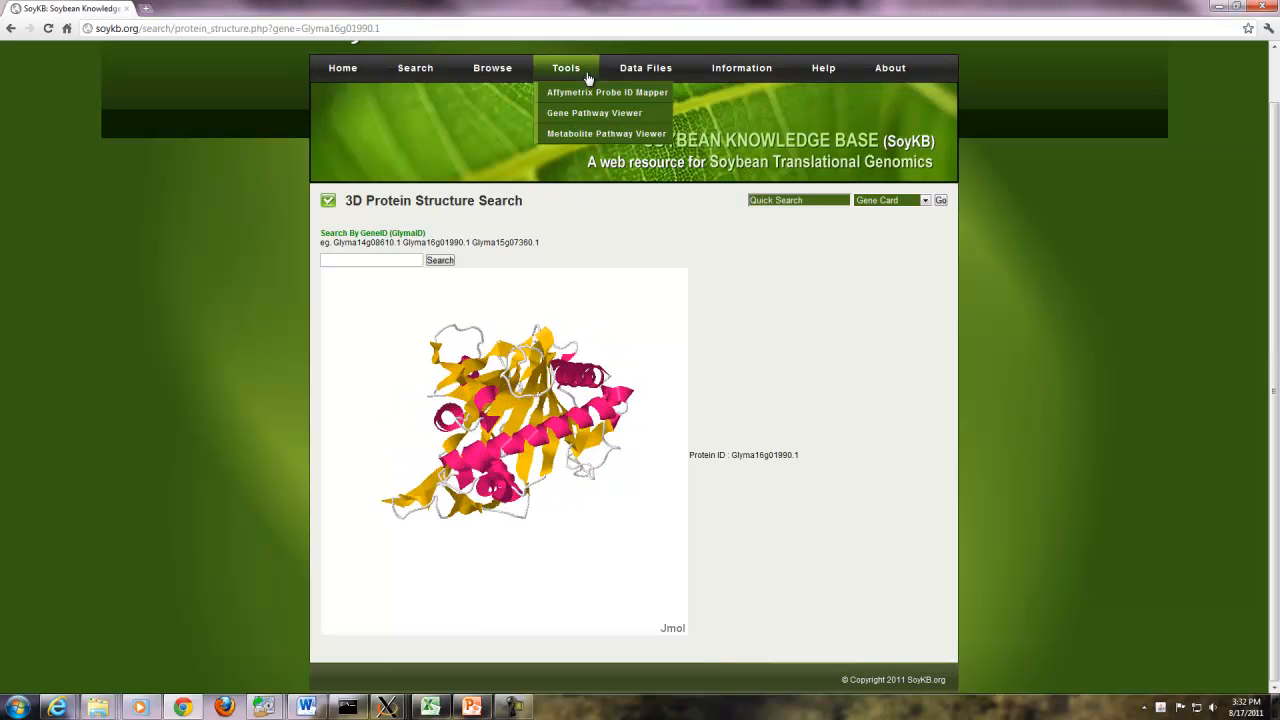
{"action": "left_click", "coordinate": [591, 92]}
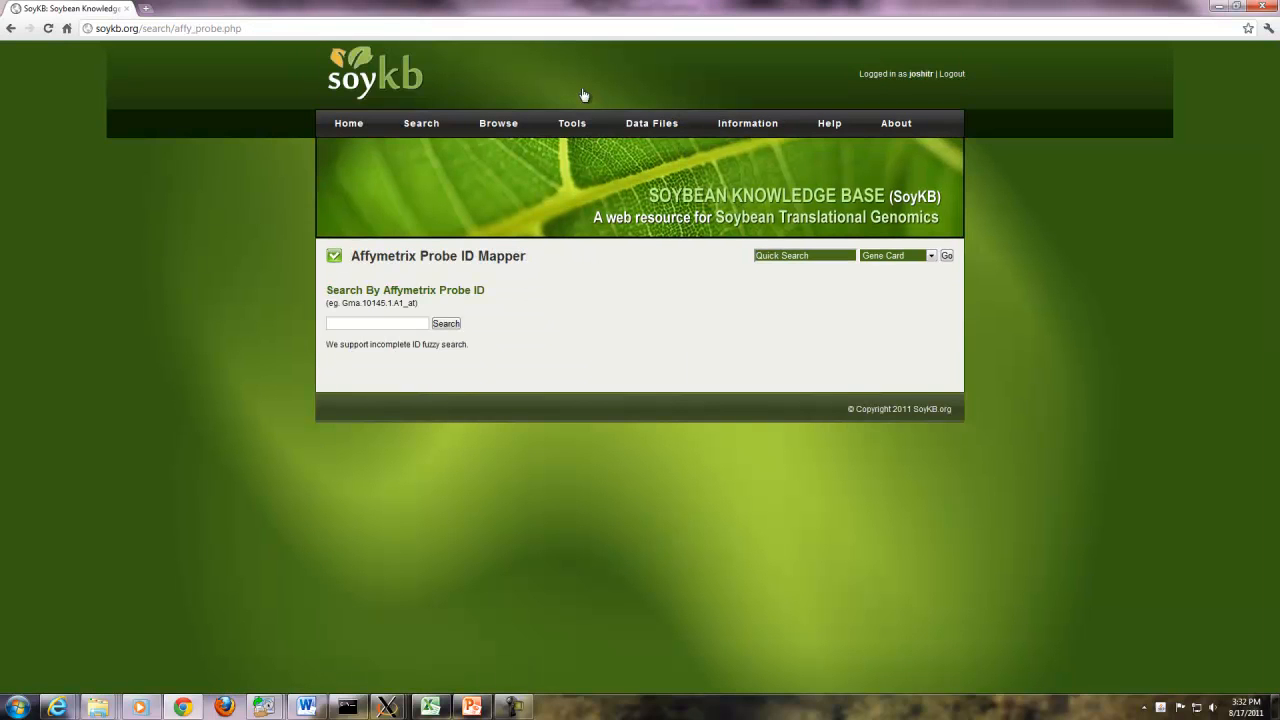
- Map probe Gma.10141.1.A1_at to Glyma12g29420.1 and view its Transcriptomics [Microarray - Tissue] chart
{"action": "left_click", "coordinate": [401, 321]}
{"action": "left_click", "coordinate": [447, 325]}
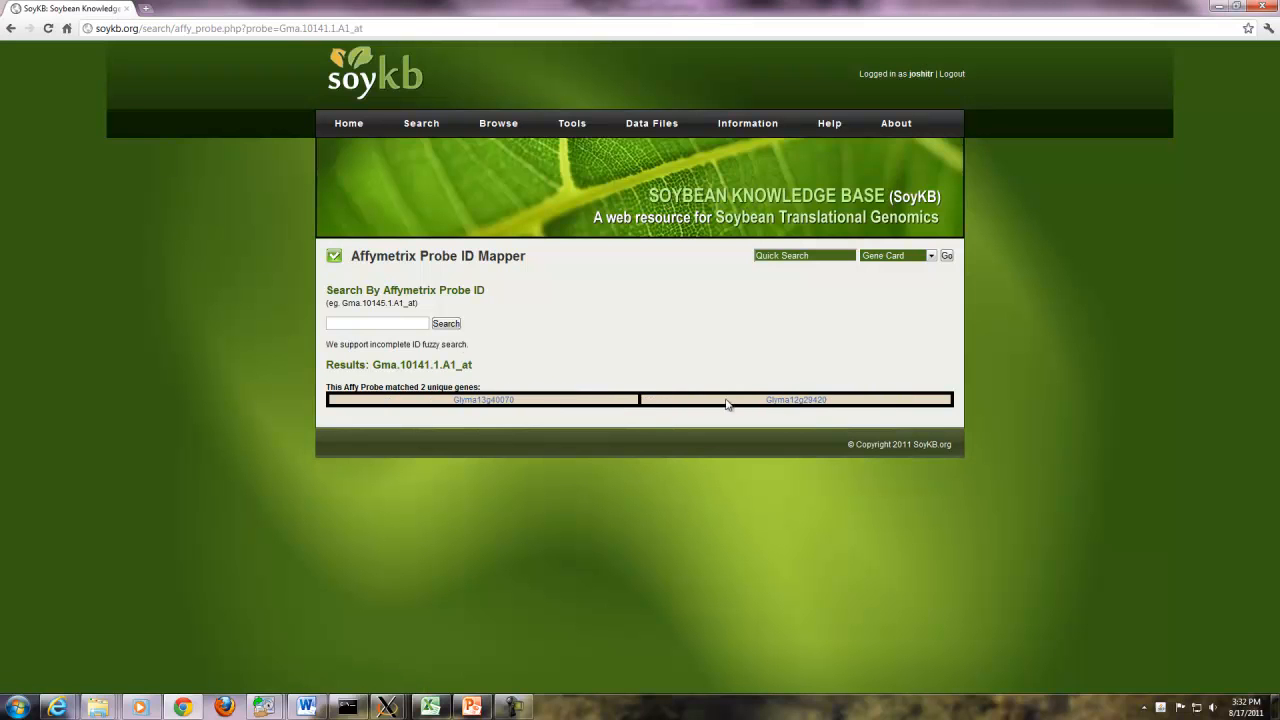
{"action": "left_click", "coordinate": [810, 402]}
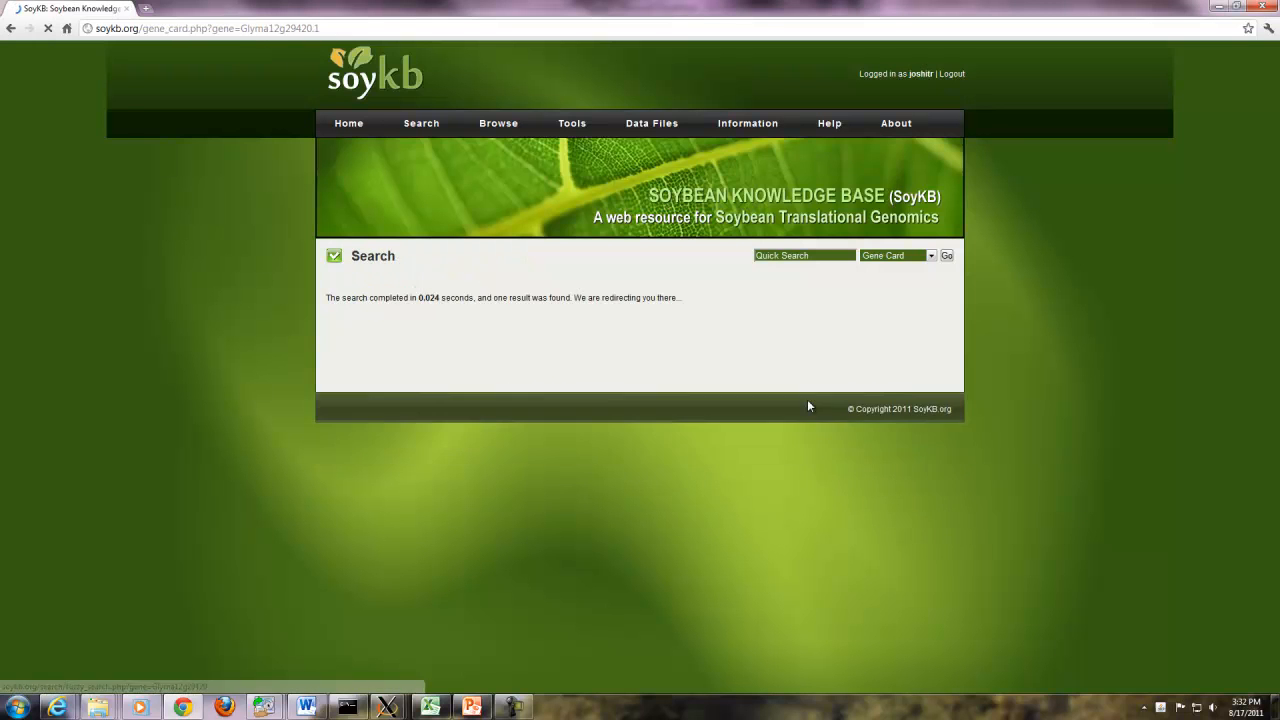
{"action": "left_click_drag", "start_coordinate": [1274, 250], "coordinate": [1274, 632]}
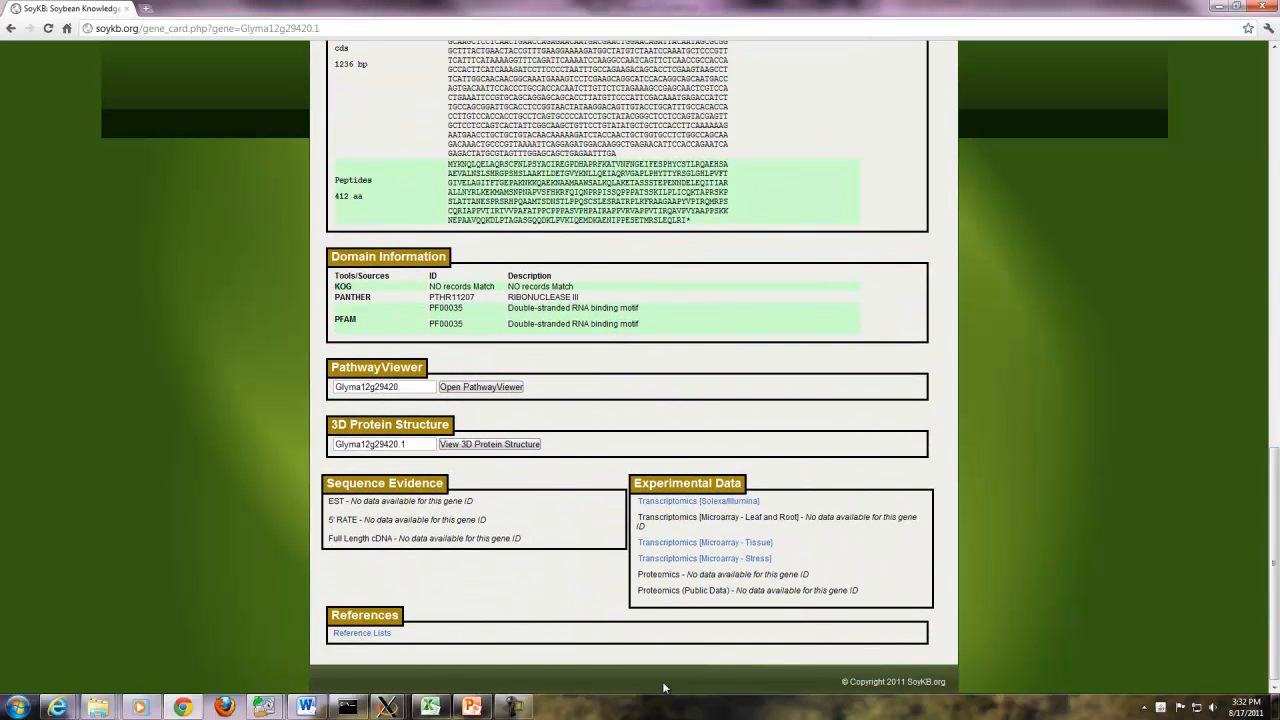
{"action": "left_click", "coordinate": [712, 543]}
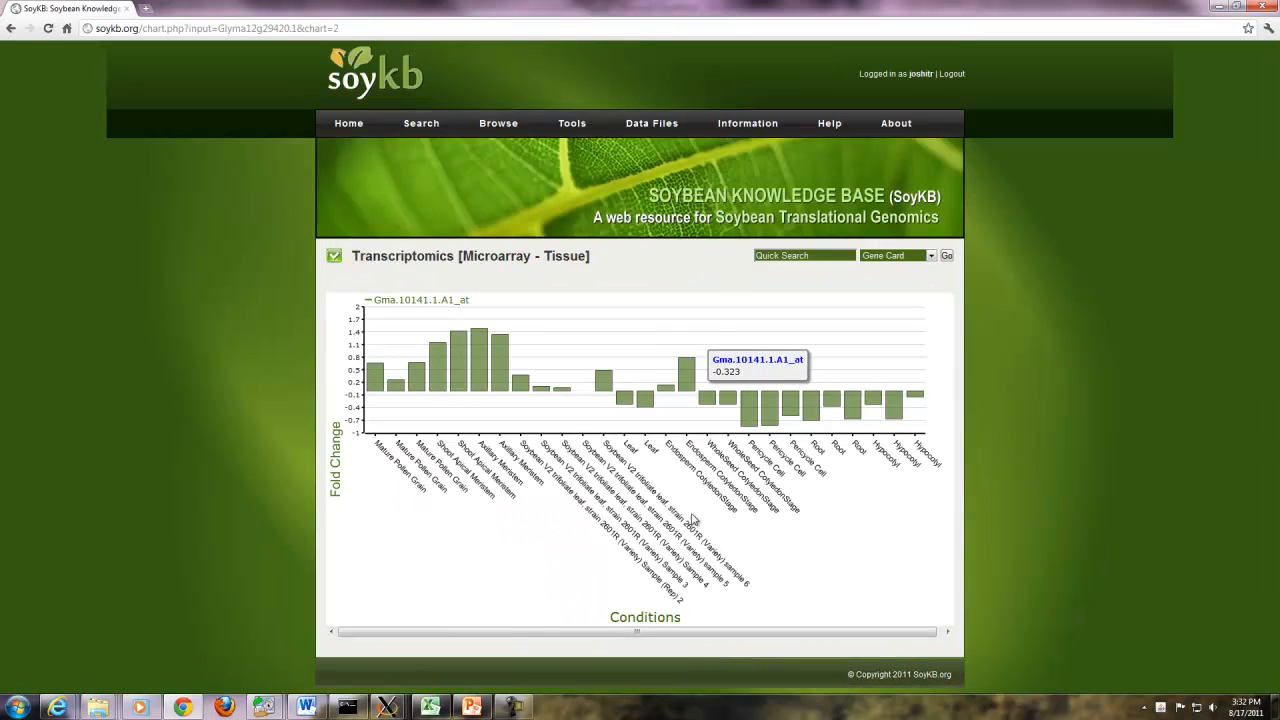
- Submit the copied example gene IDs to the Gene PathwayViewer
{"action": "mouse_move", "coordinate": [568, 128]}
{"action": "left_click", "coordinate": [578, 172]}
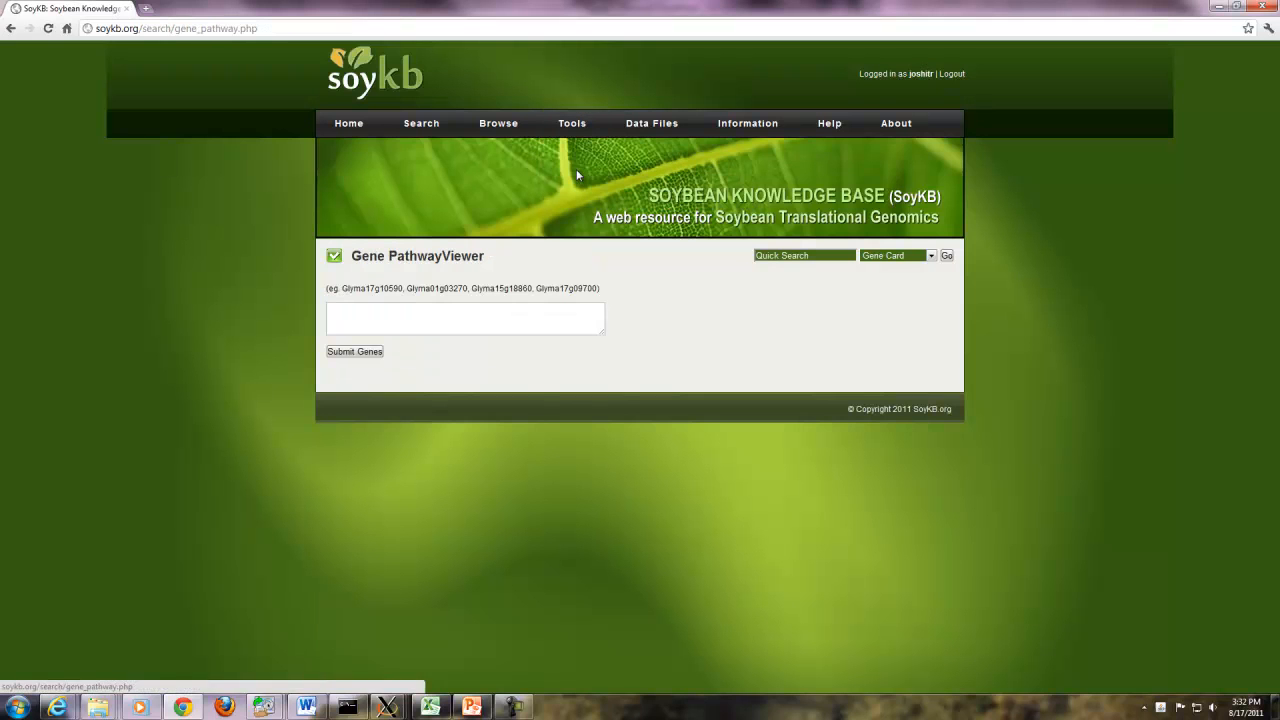
{"action": "left_click_drag", "start_coordinate": [409, 288], "coordinate": [587, 288]}
{"action": "left_click", "coordinate": [417, 320]}
{"action": "type", "text": "Glyma01g03270, Glyma15g18860, Glyma17g09700"}
{"action": "left_click", "coordinate": [362, 353]}
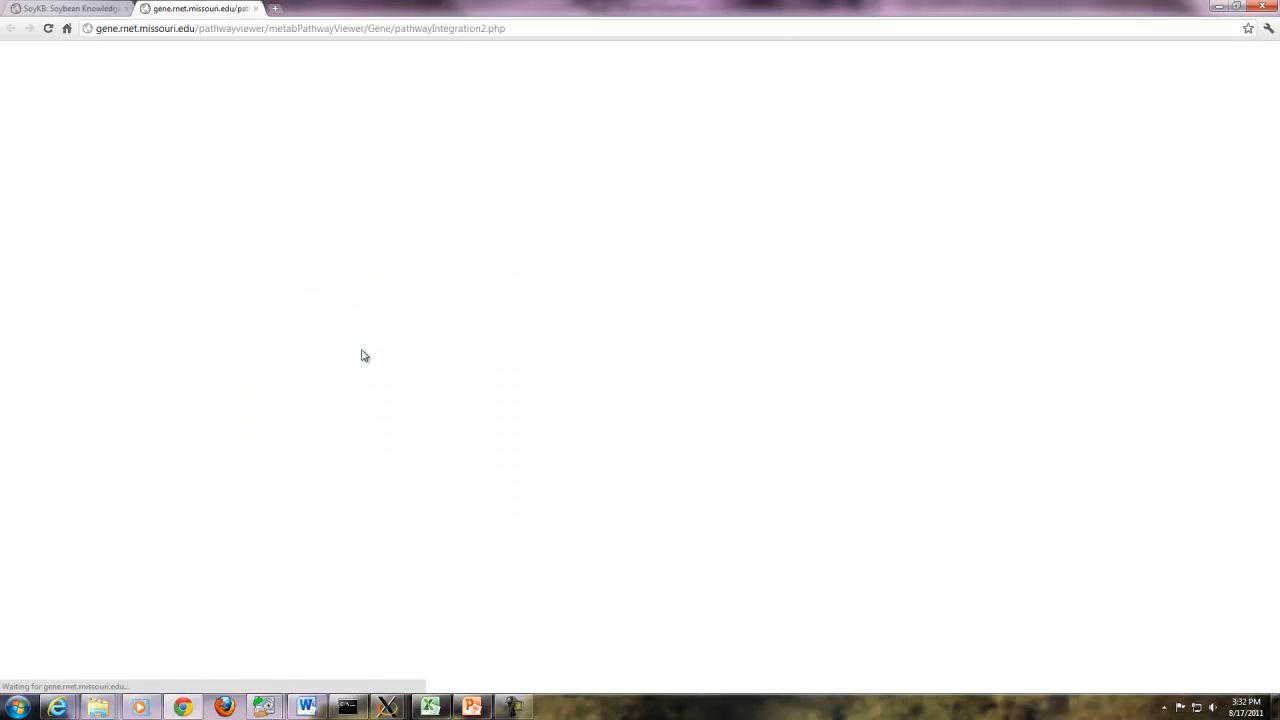
{"action": "scroll", "coordinate": [786, 181], "scroll_direction": "down", "scroll_amount": 2}
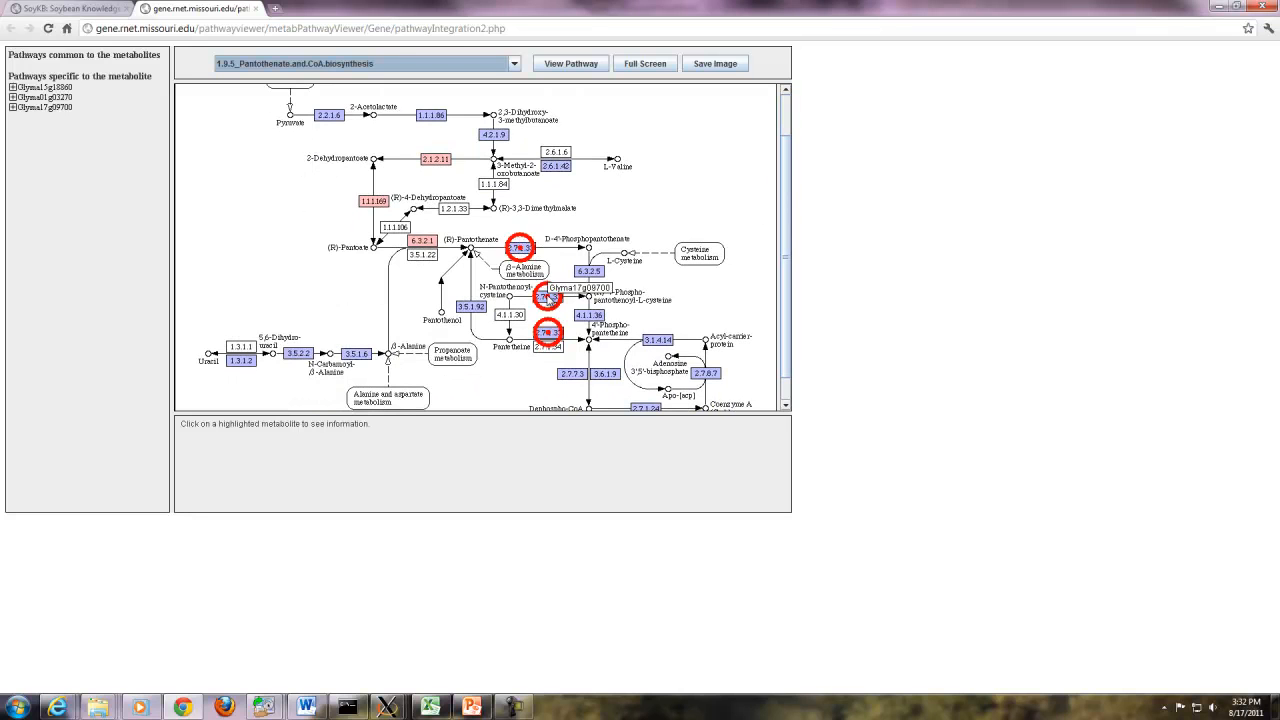
- View the 1.4.1_Purine.metabolism pathway diagram, then close its tab
{"action": "left_click", "coordinate": [514, 63]}
{"action": "left_click", "coordinate": [301, 130]}
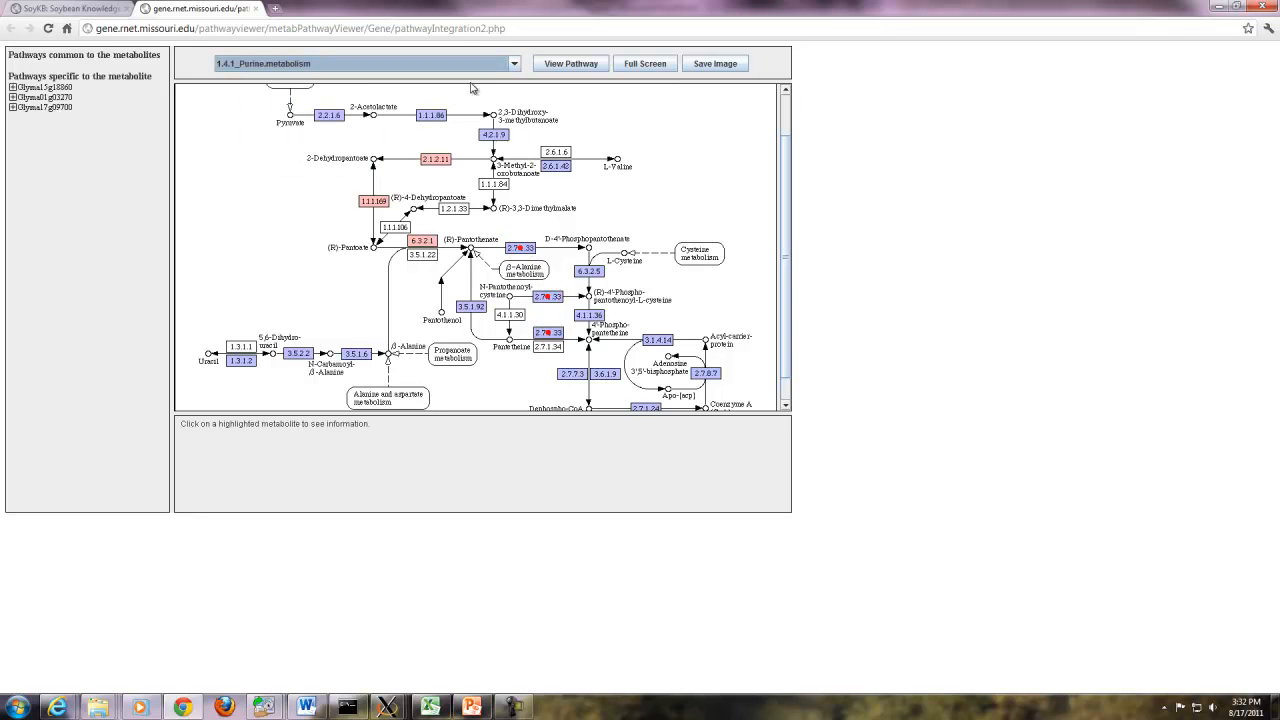
{"action": "left_click", "coordinate": [575, 68]}
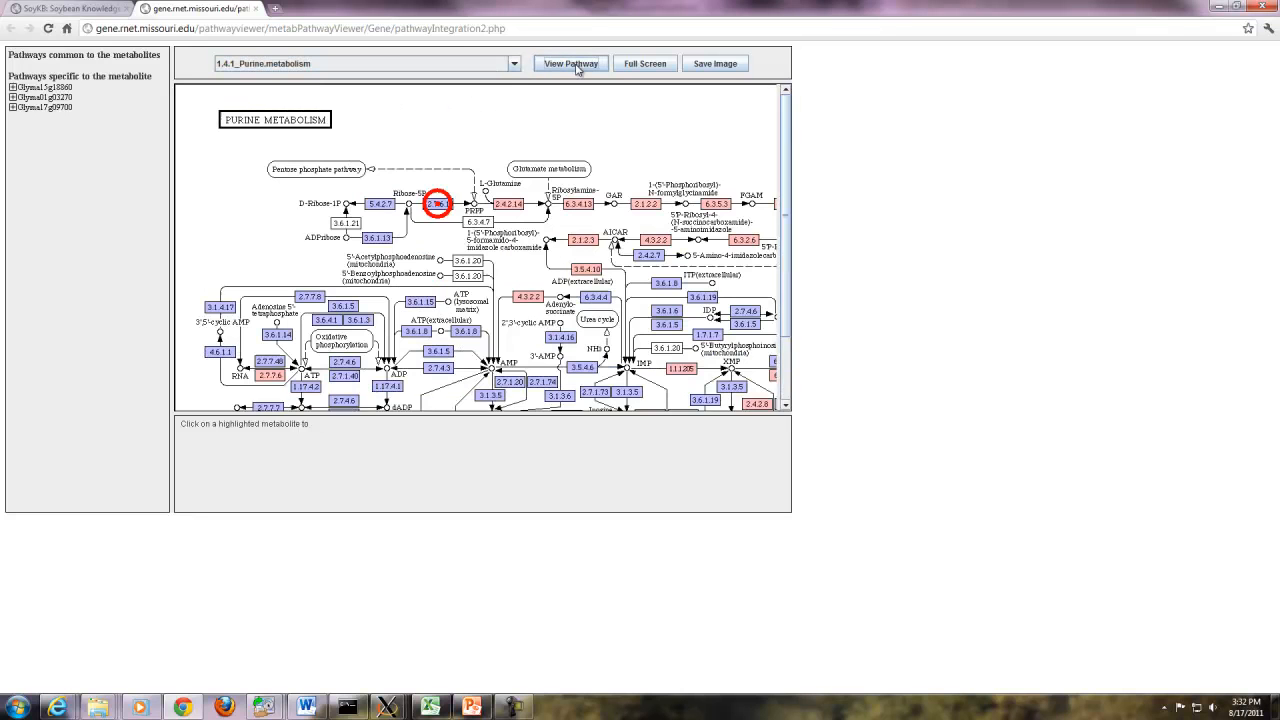
{"action": "left_click_drag", "start_coordinate": [478, 407], "coordinate": [614, 407]}
{"action": "left_click_drag", "start_coordinate": [790, 205], "coordinate": [790, 362]}
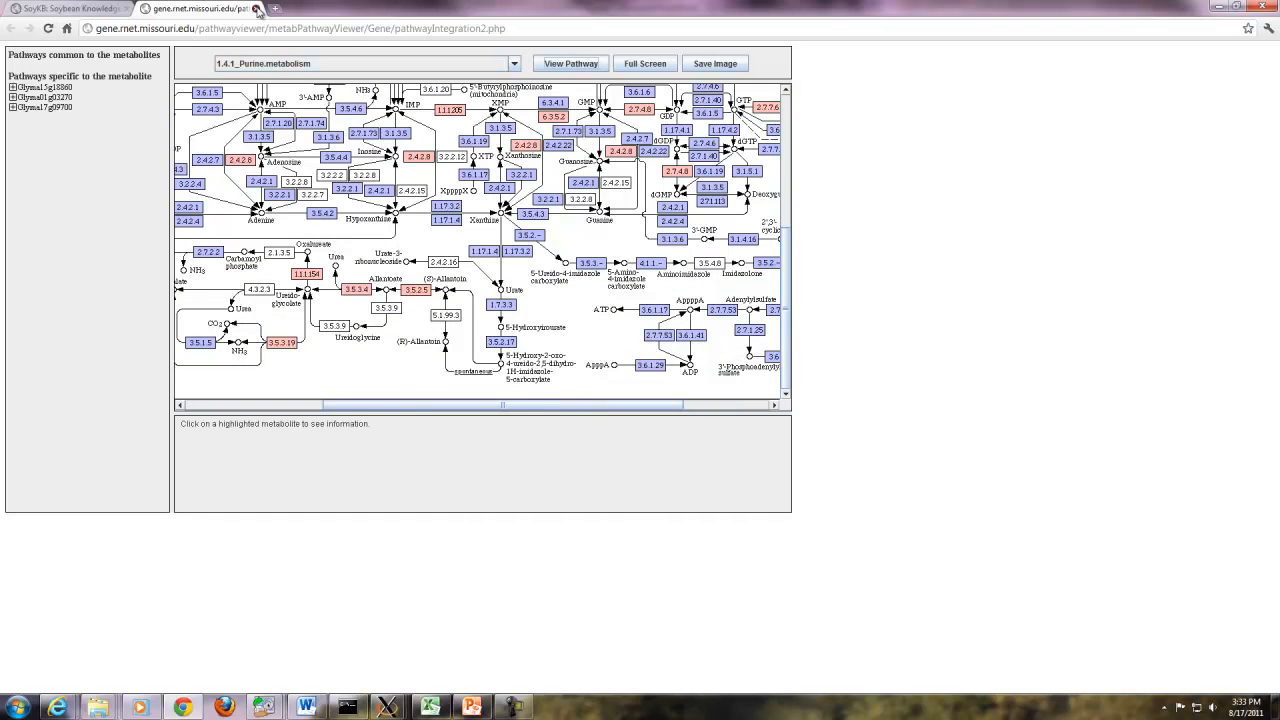
{"action": "left_click", "coordinate": [256, 8]}
- Enter the example metabolites into the Metabolite PathwayViewer search box
{"action": "mouse_move", "coordinate": [572, 123]}
{"action": "left_click", "coordinate": [600, 188]}
{"action": "left_click_drag", "start_coordinate": [343, 288], "coordinate": [440, 318]}
- Submit the metabolites and view the Metabolic pathways overview map in full screen
{"action": "left_click", "coordinate": [372, 352]}
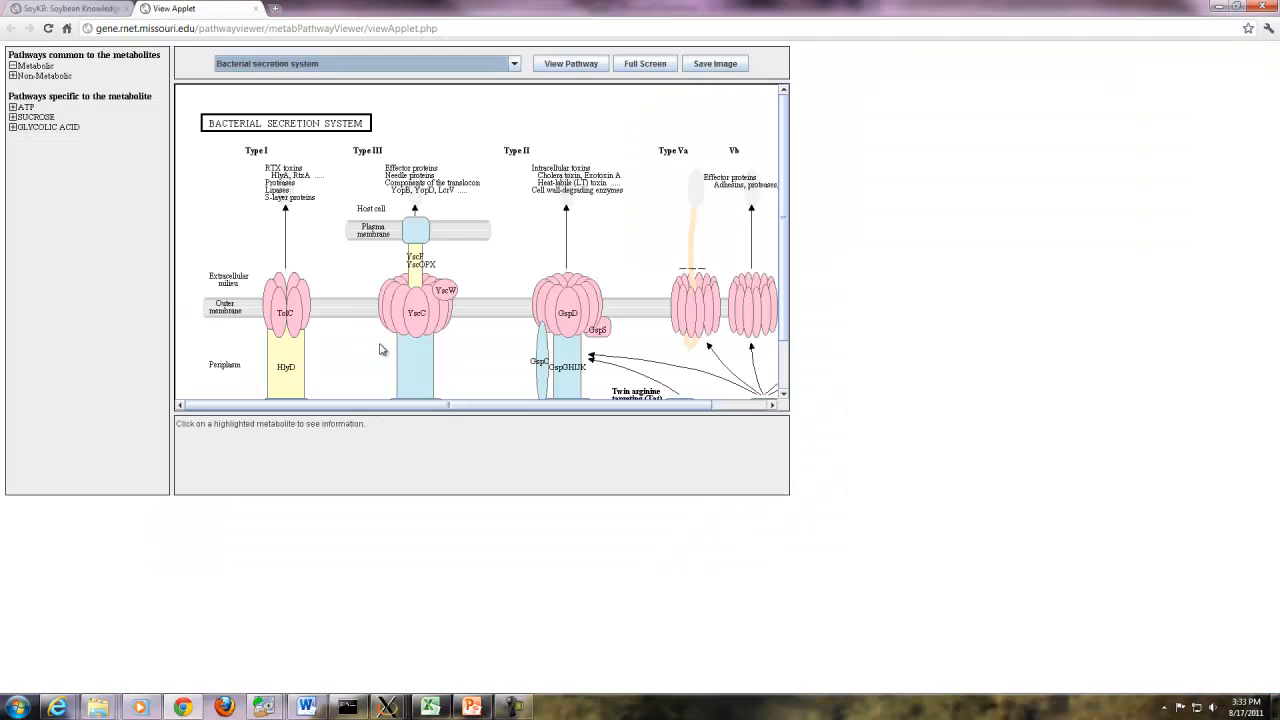
{"action": "left_click_drag", "start_coordinate": [786, 196], "coordinate": [787, 265]}
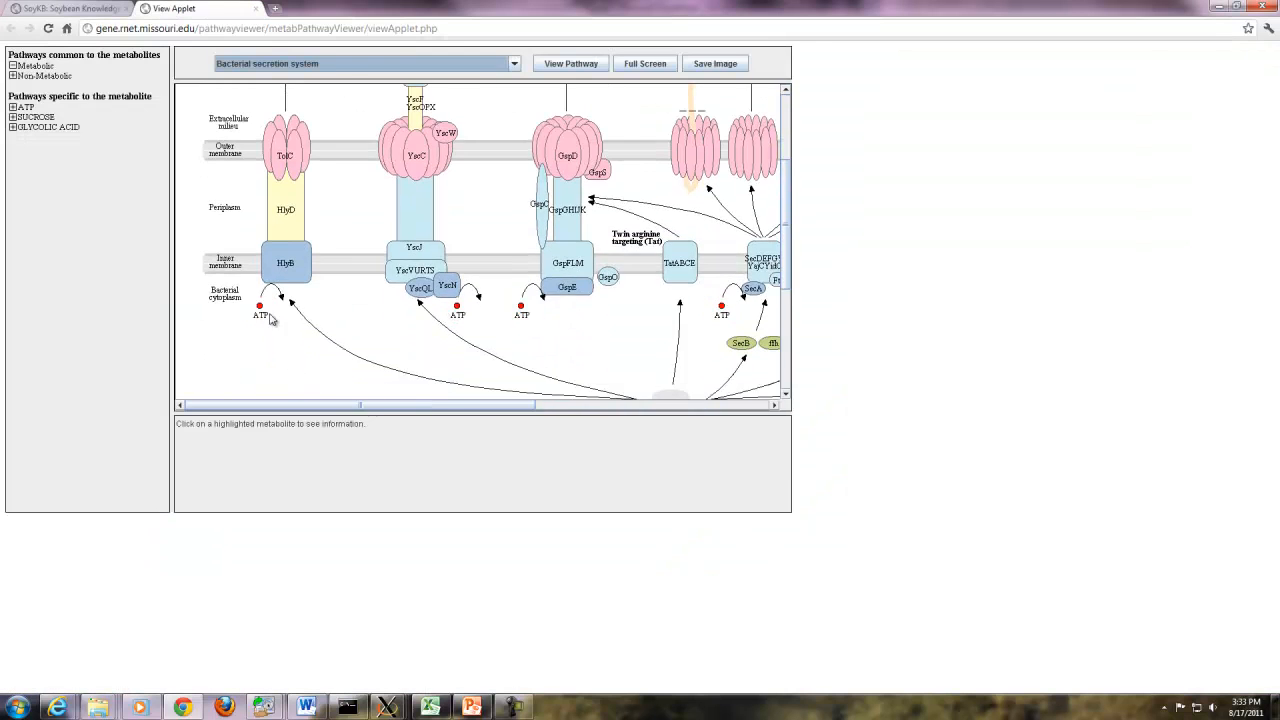
{"action": "left_click", "coordinate": [13, 76]}
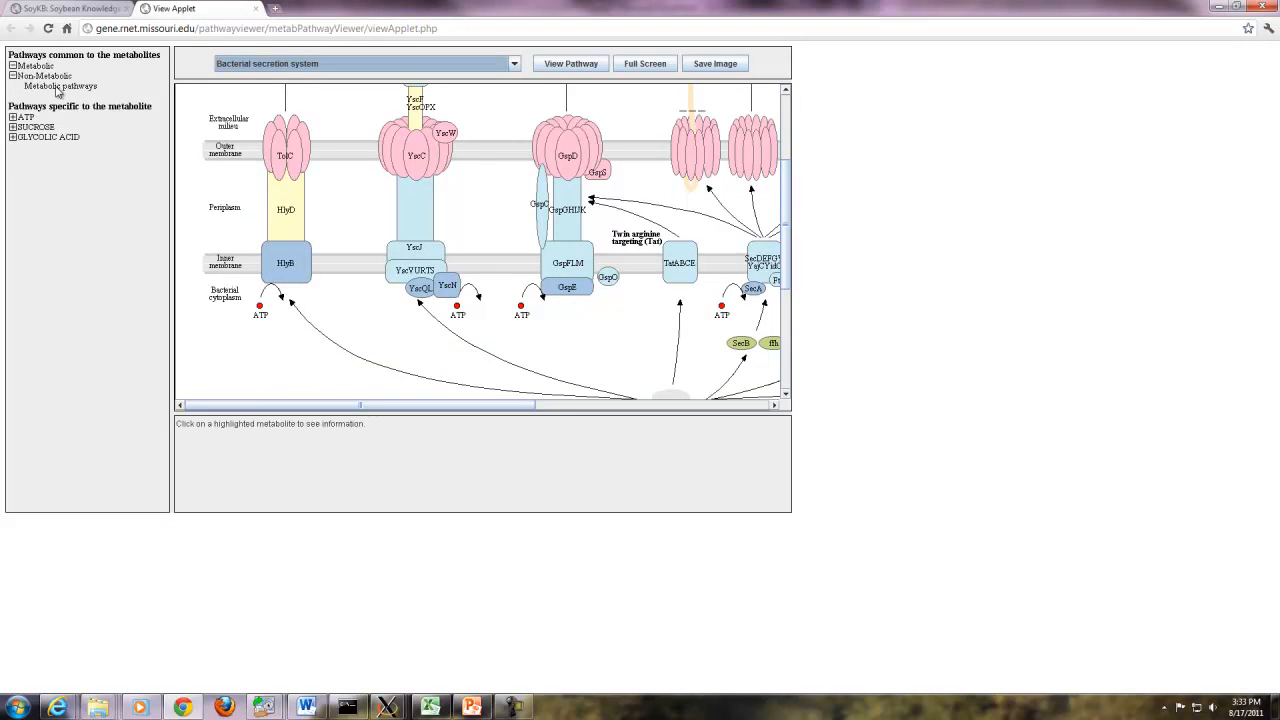
{"action": "left_click", "coordinate": [58, 87]}
{"action": "left_click", "coordinate": [668, 64]}
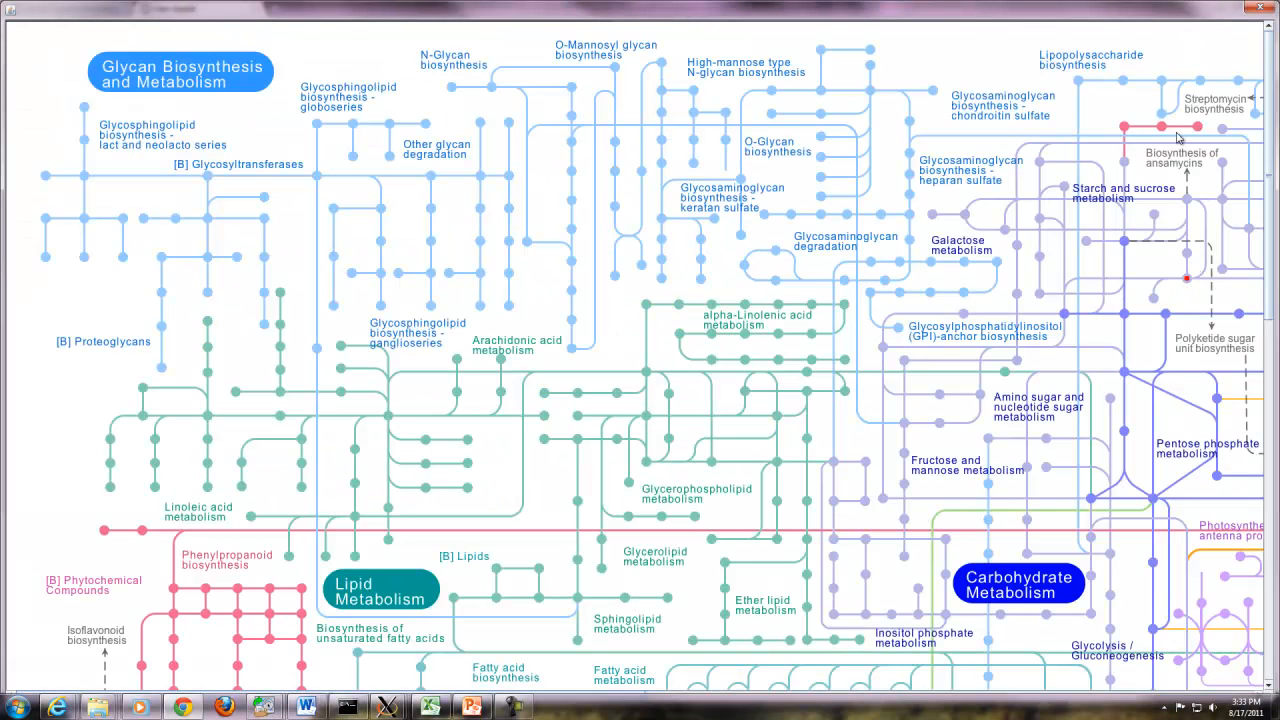
{"action": "left_click_drag", "start_coordinate": [1188, 284], "coordinate": [1158, 457]}
{"action": "key", "text": "Escape"}
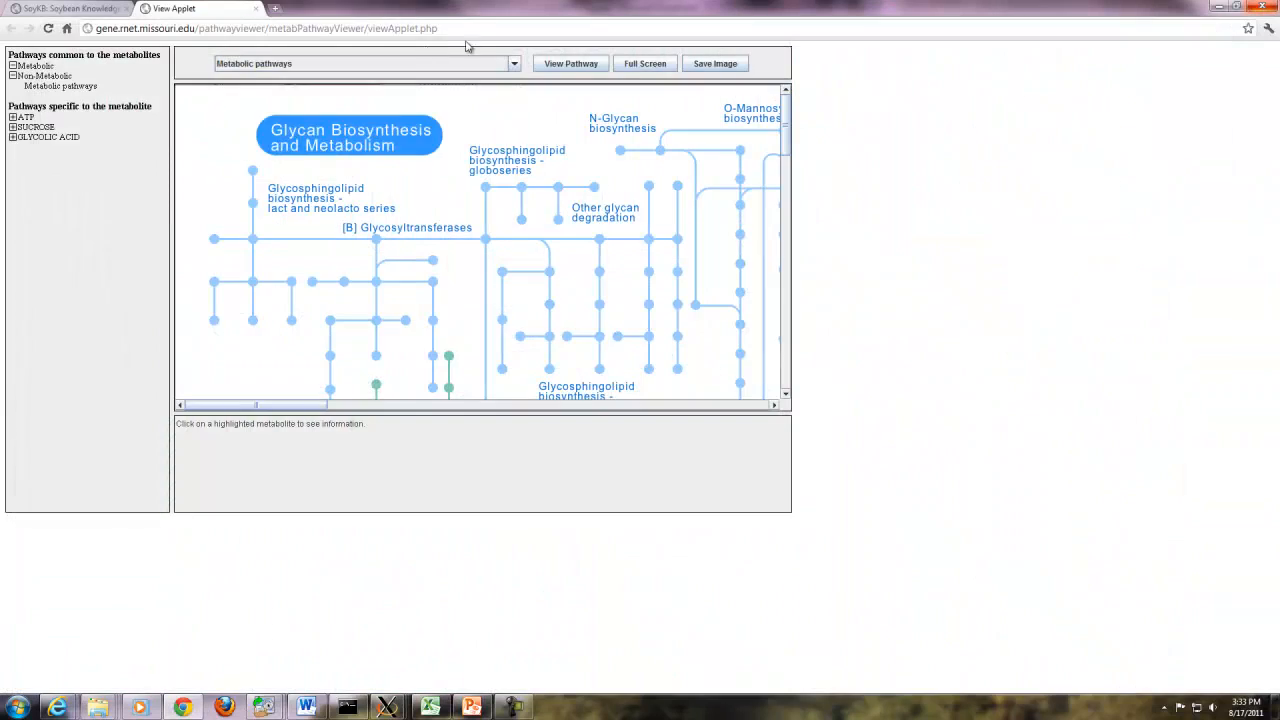
- View the Galactose metabolism map with Sucrose marked, then close the viewer tab
{"action": "left_click", "coordinate": [514, 63]}
{"action": "left_click", "coordinate": [244, 128]}
{"action": "left_click", "coordinate": [514, 64]}
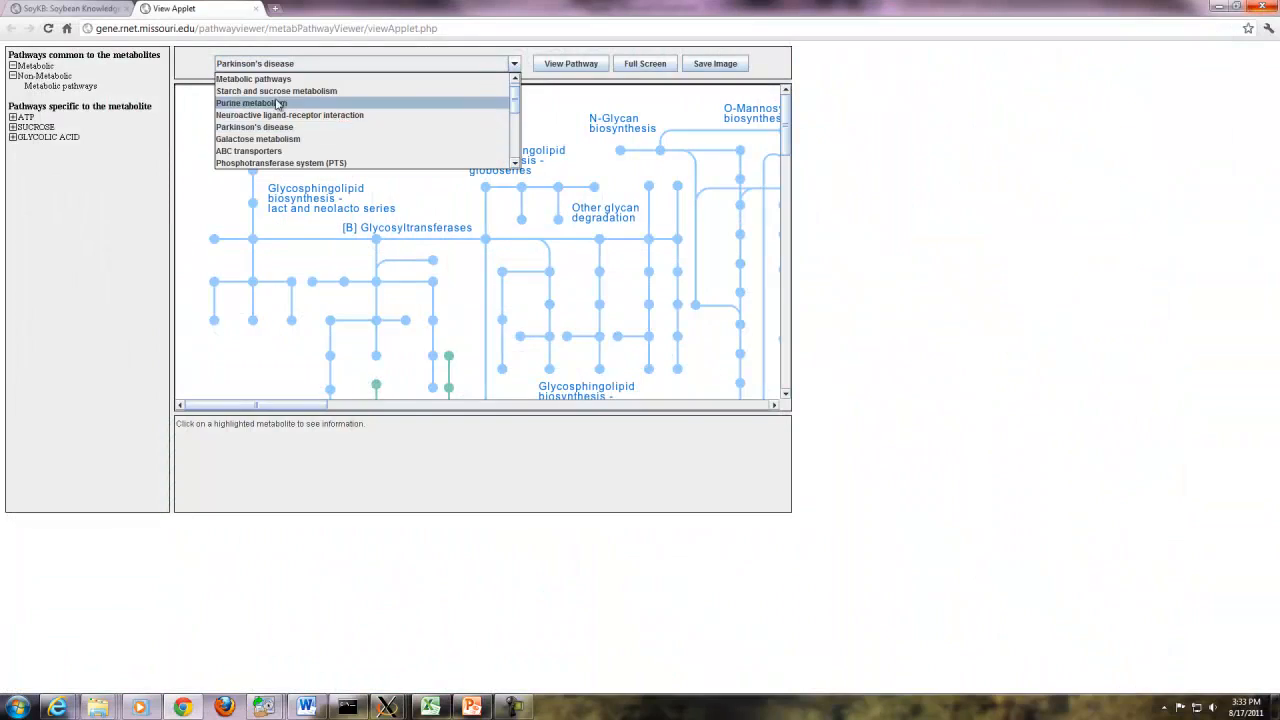
{"action": "left_click", "coordinate": [300, 139]}
{"action": "left_click", "coordinate": [571, 63]}
{"action": "left_click_drag", "start_coordinate": [794, 186], "coordinate": [560, 197]}
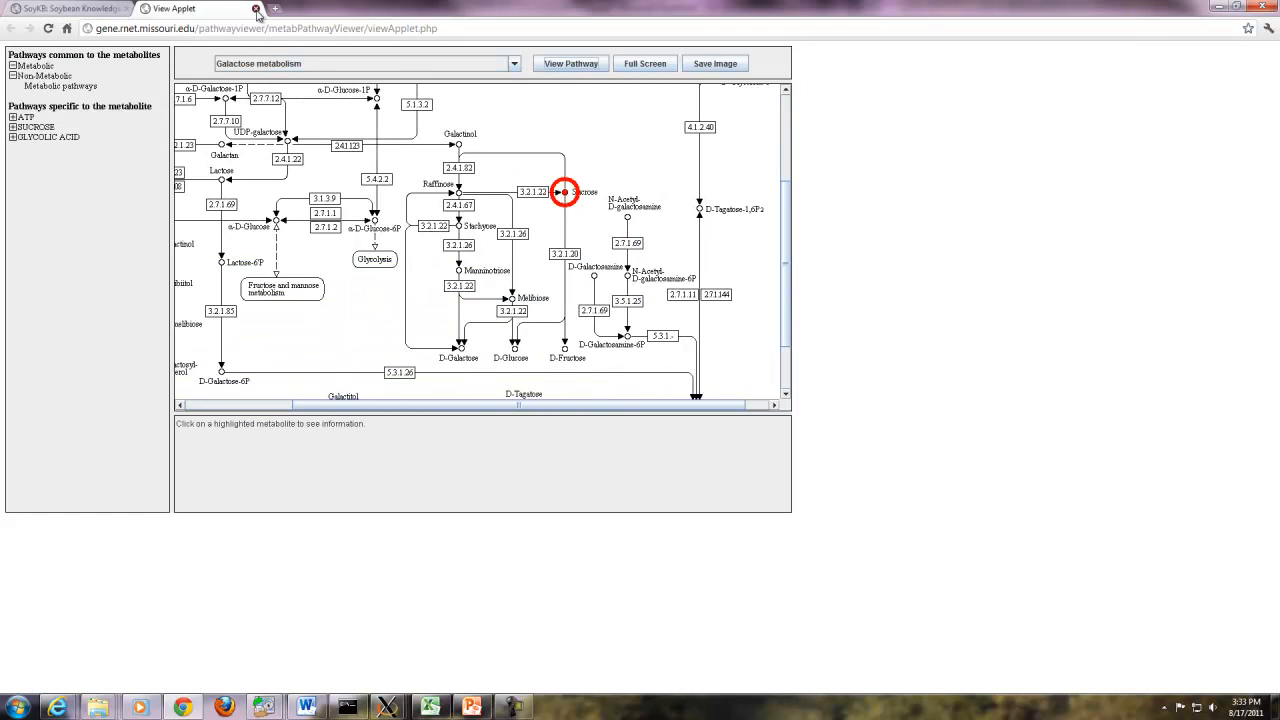
{"action": "key", "text": "ctrl+w"}
{"action": "left_click", "coordinate": [651, 147]}
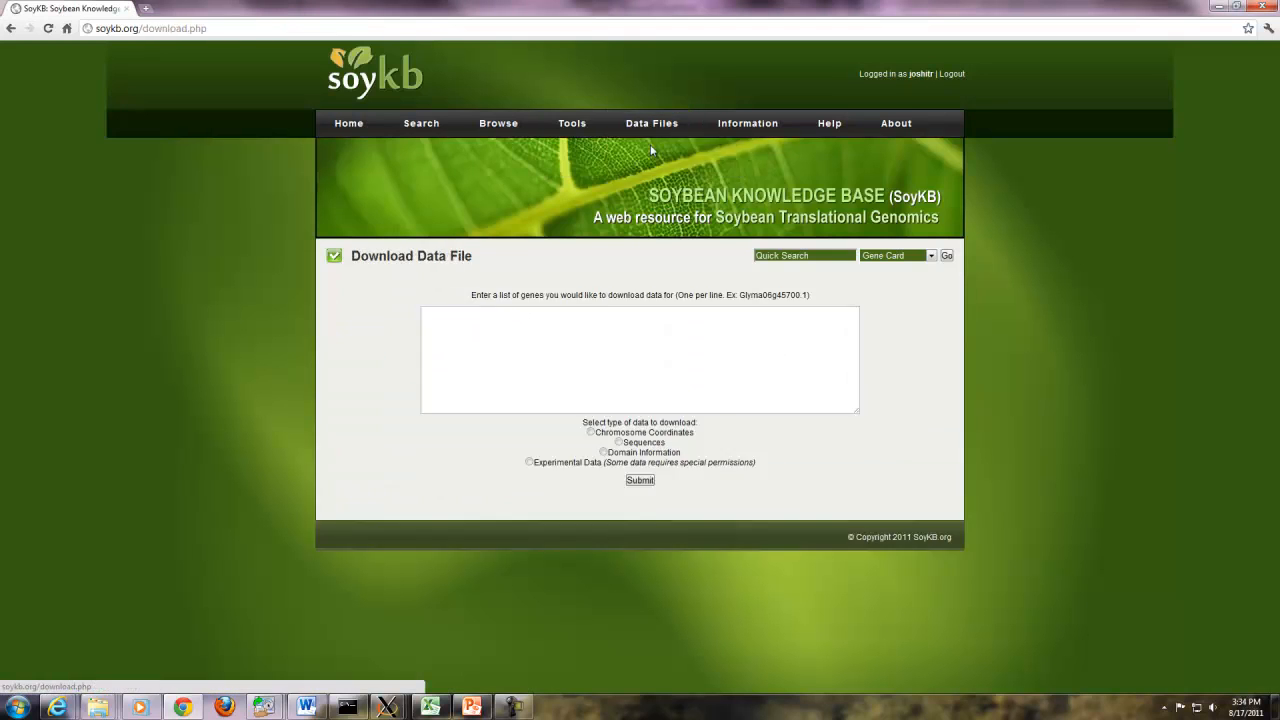
- Request an Experimental Data download file for the four pasted Glyma gene IDs
{"action": "left_click", "coordinate": [532, 338]}
{"action": "key", "text": "ctrl+v"}
{"action": "key", "text": "ctrl+a"}
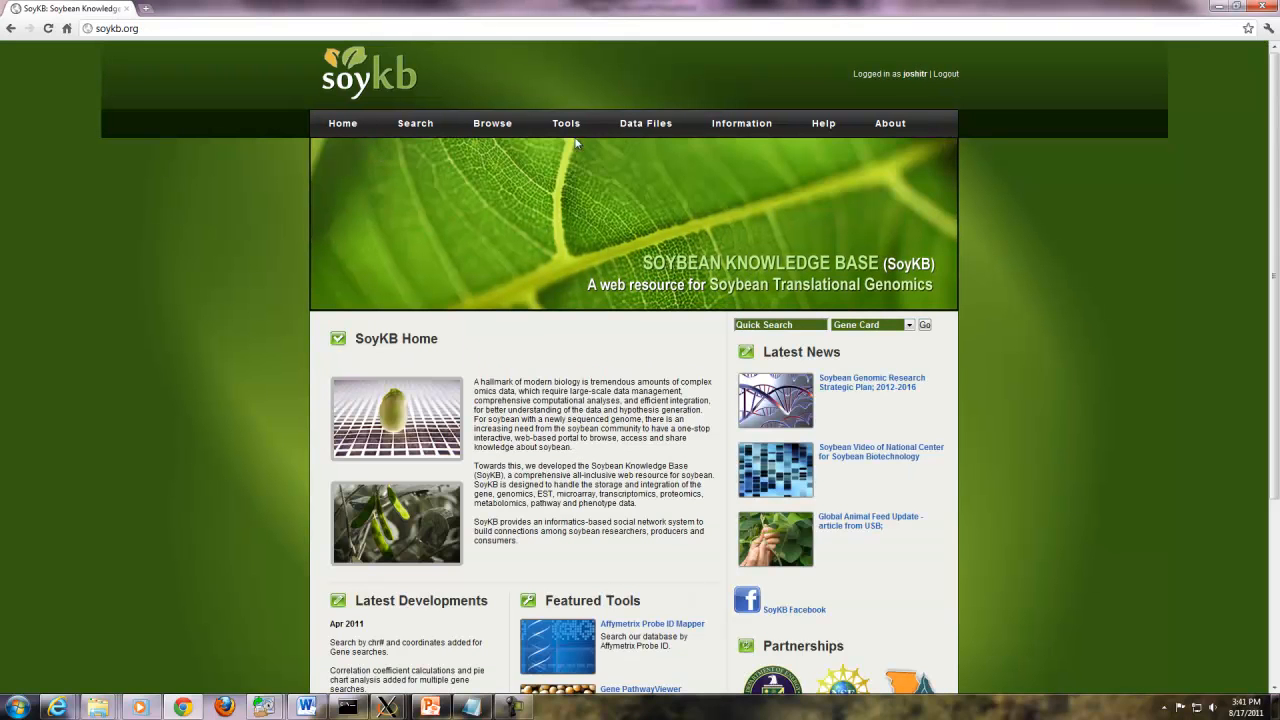
{"action": "mouse_move", "coordinate": [645, 124]}
{"action": "left_click", "coordinate": [648, 147]}
{"action": "left_click", "coordinate": [538, 326]}
{"action": "type", "text": "Glyma17g10590 Glyma01g03270 Glyma15g18860 Glyma17g09700"}
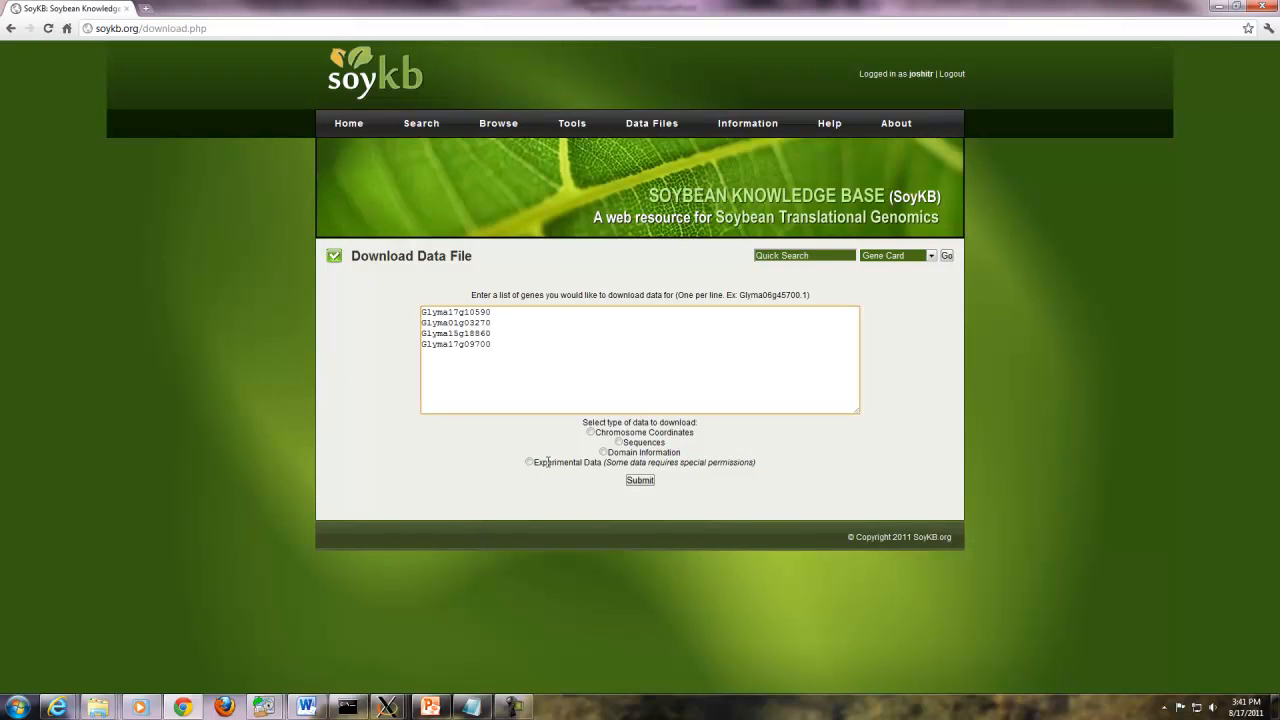
{"action": "left_click", "coordinate": [529, 463]}
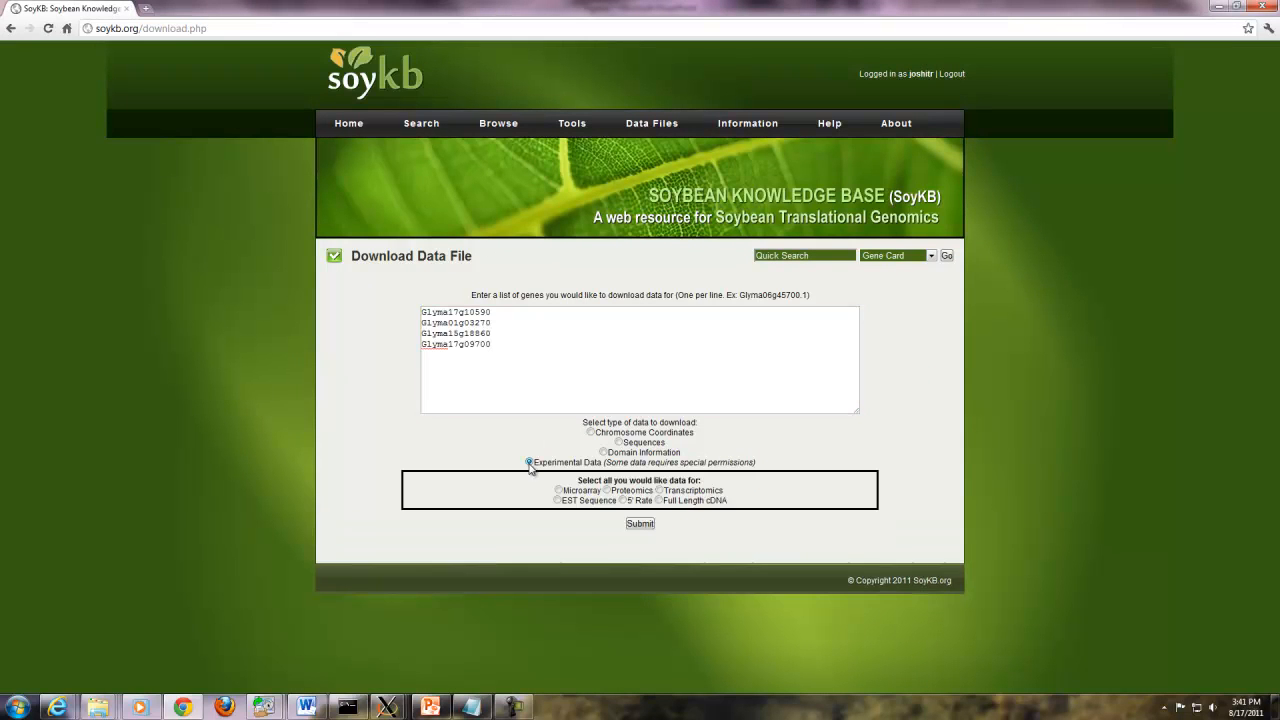
{"action": "left_click", "coordinate": [641, 525]}
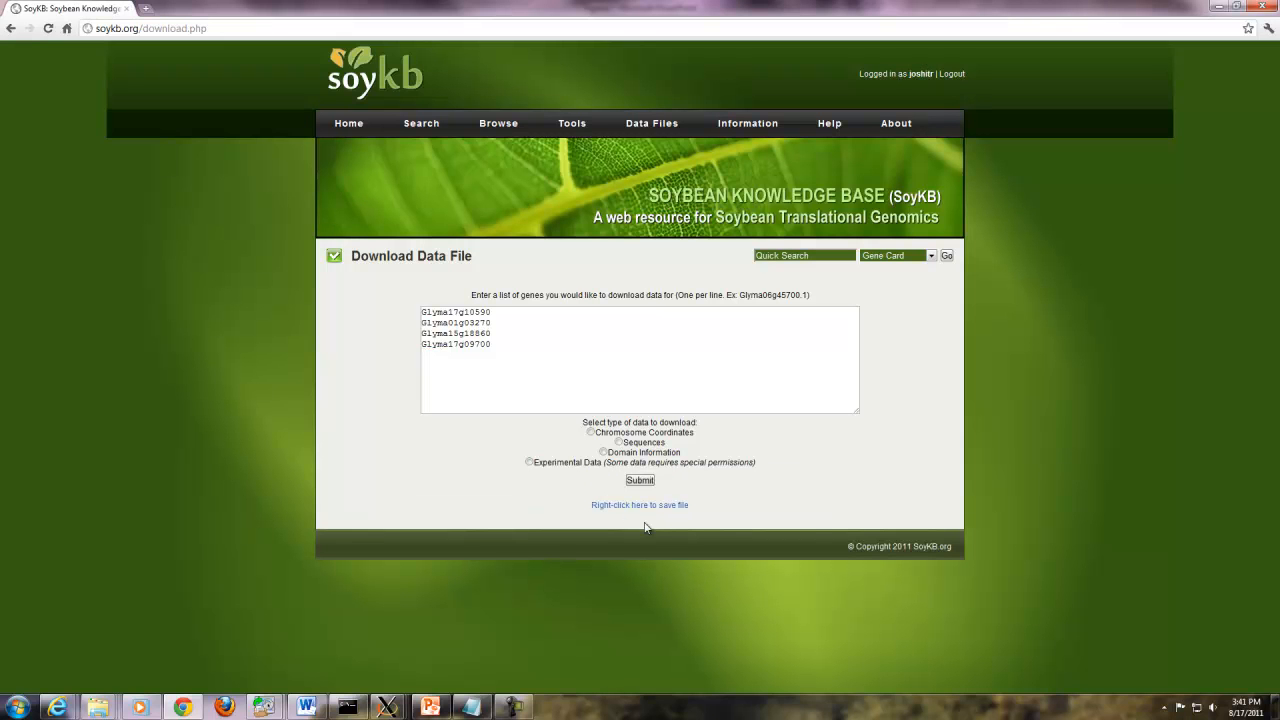
- Open Download.txt in a new tab, inspect its gene rows, and close it
{"action": "right_click", "coordinate": [648, 507]}
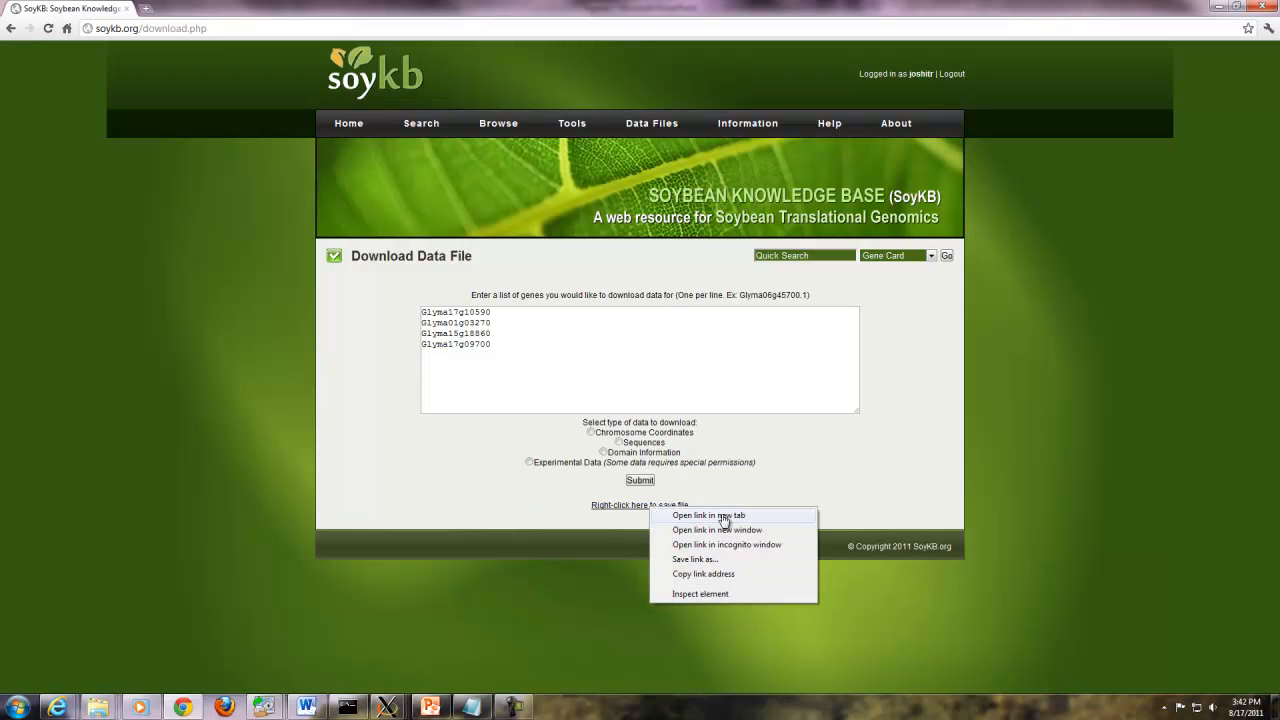
{"action": "left_click", "coordinate": [720, 514]}
{"action": "left_click", "coordinate": [200, 9]}
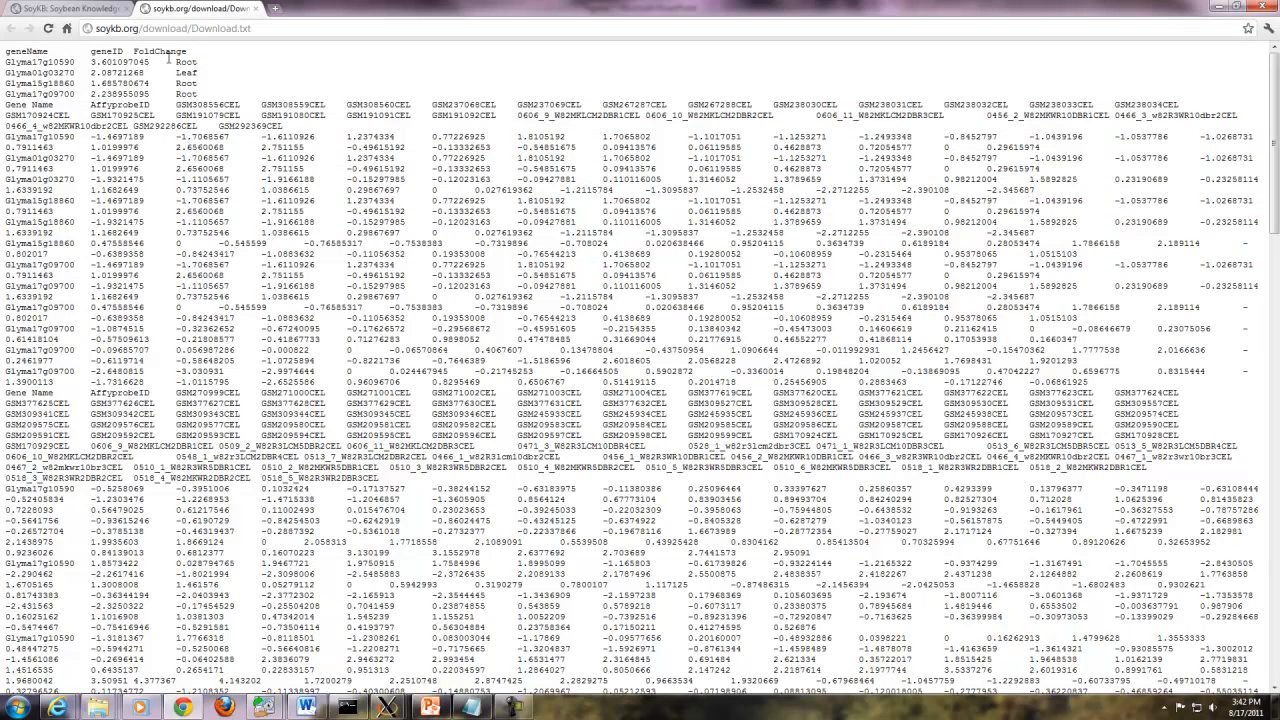
{"action": "left_click_drag", "start_coordinate": [35, 62], "coordinate": [757, 128]}
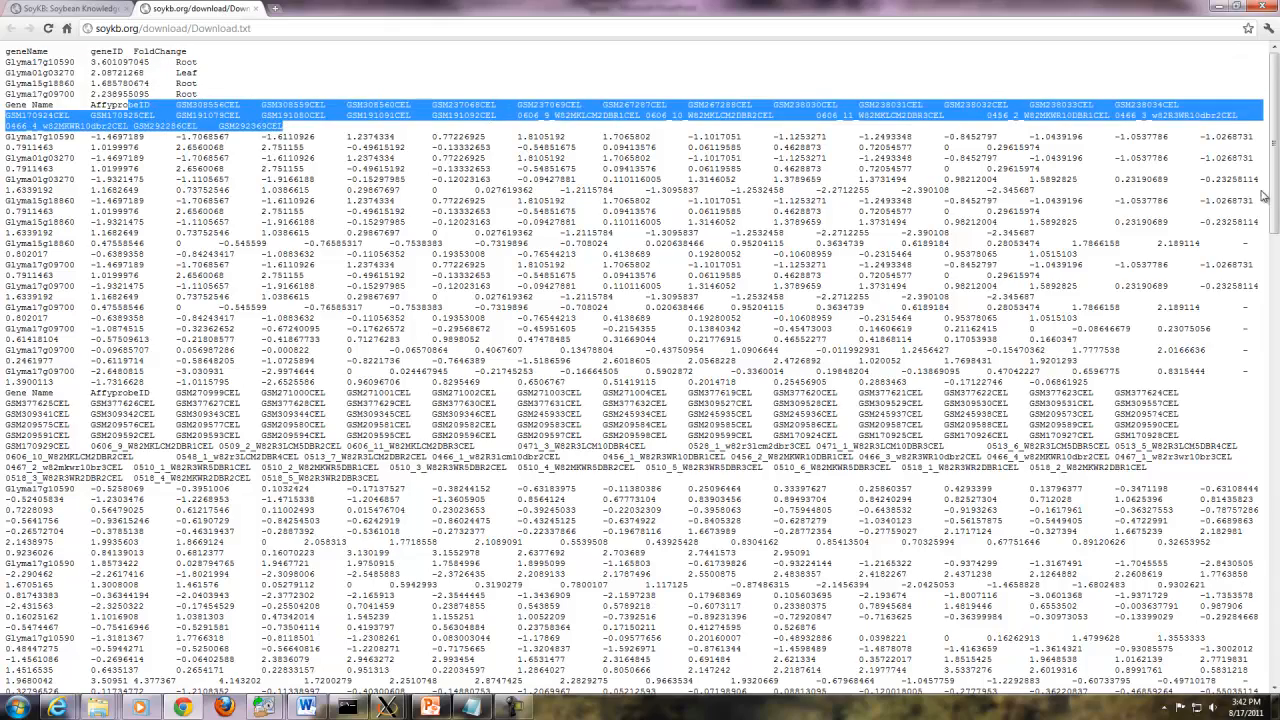
{"action": "scroll", "coordinate": [1263, 198], "scroll_direction": "down", "scroll_amount": 5}
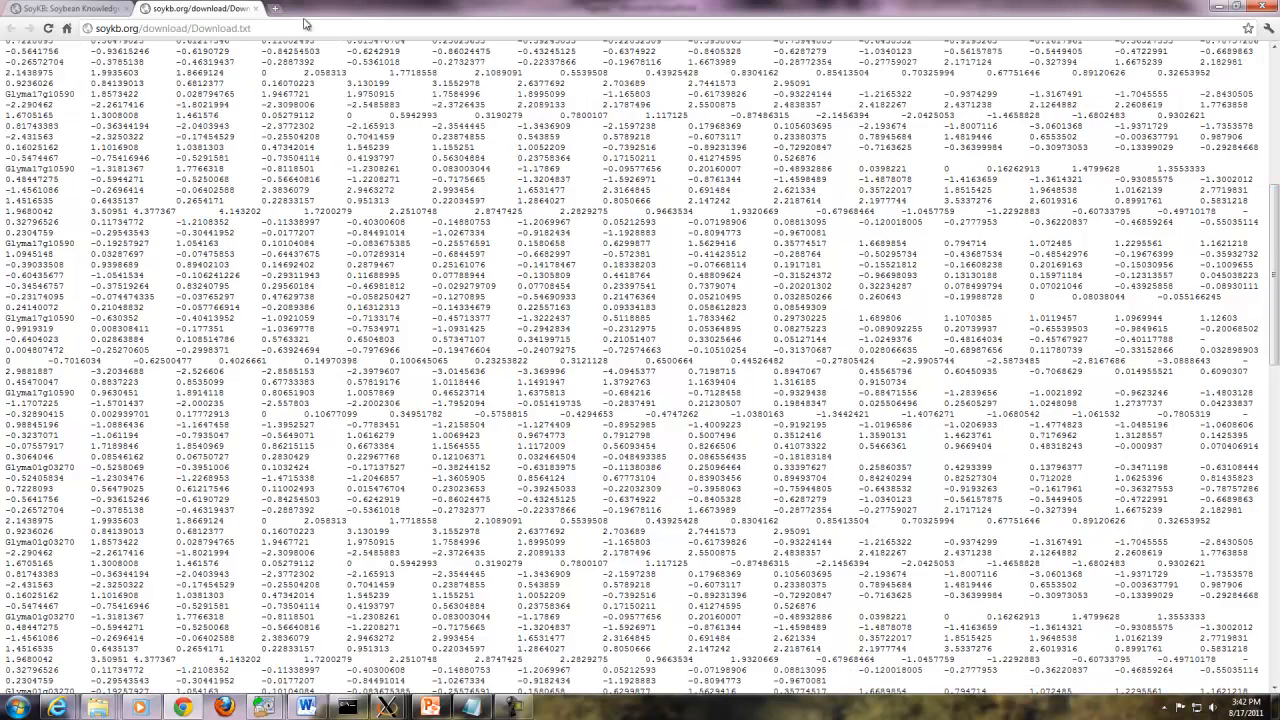
{"action": "left_click", "coordinate": [256, 9]}
- Attach list.txt, enter the lab's contact description, and choose Gene Family as data type
{"action": "mouse_move", "coordinate": [652, 128]}
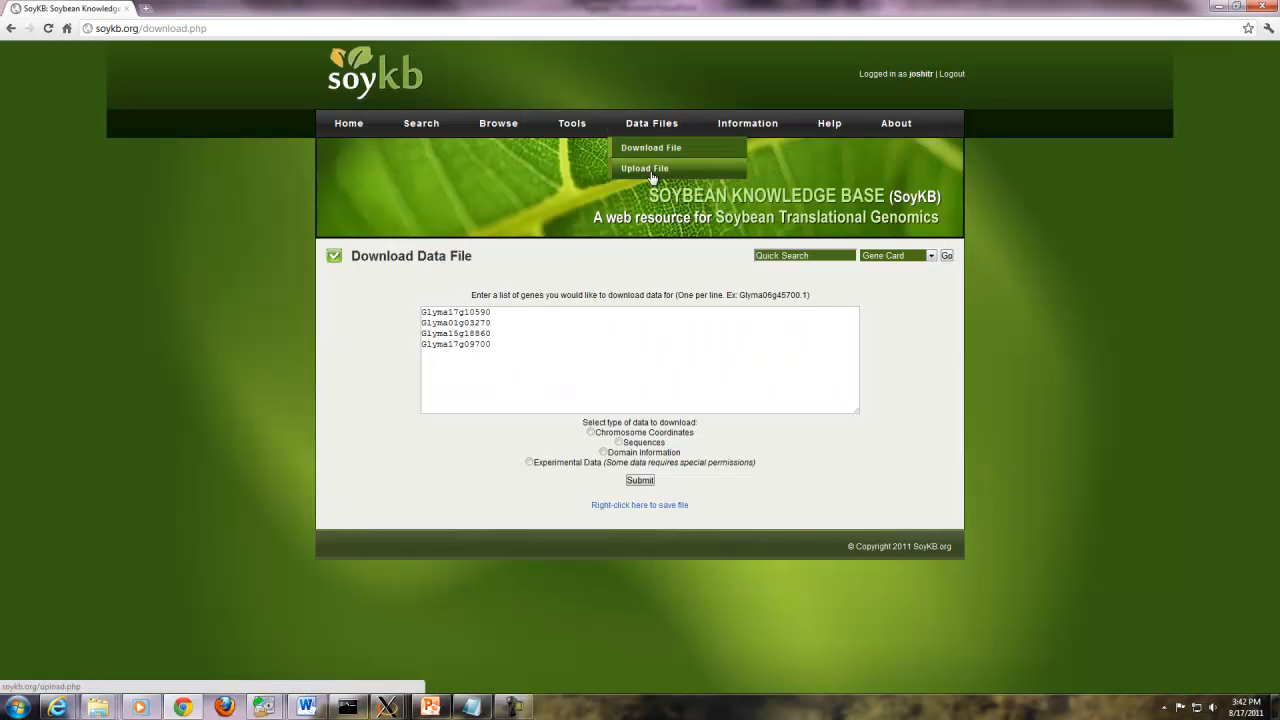
{"action": "left_click", "coordinate": [652, 170]}
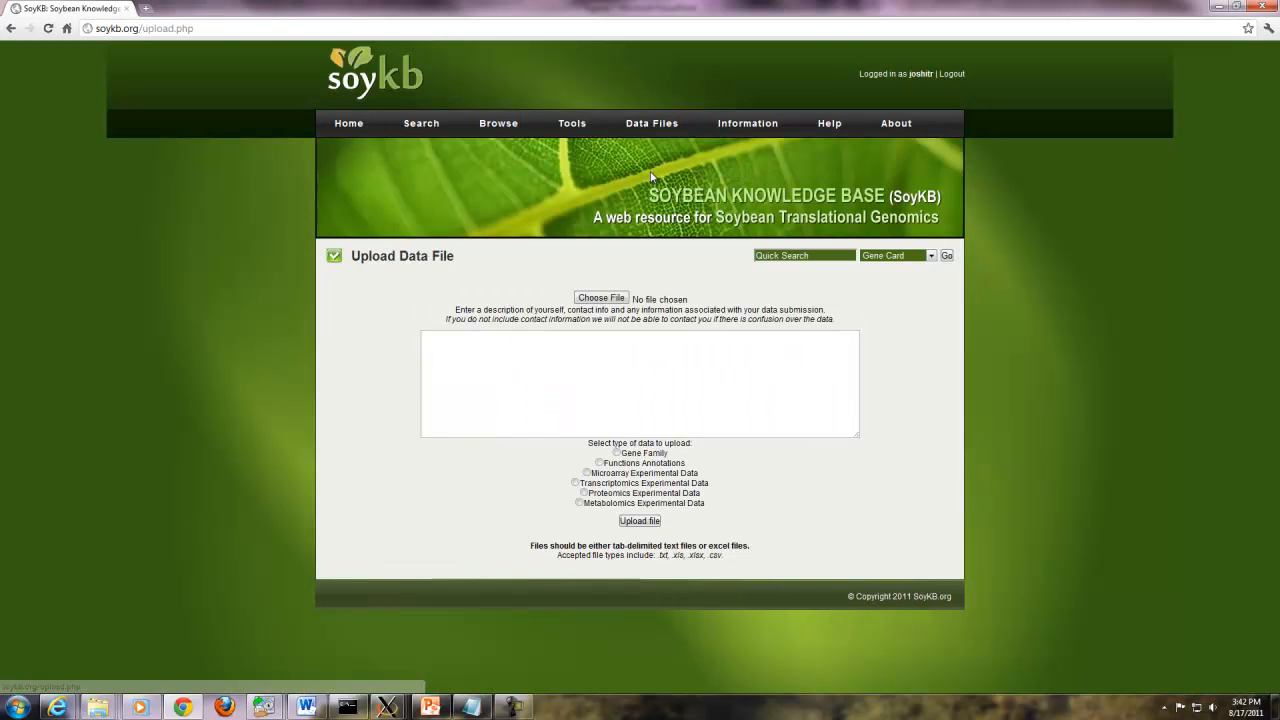
{"action": "left_click", "coordinate": [598, 299]}
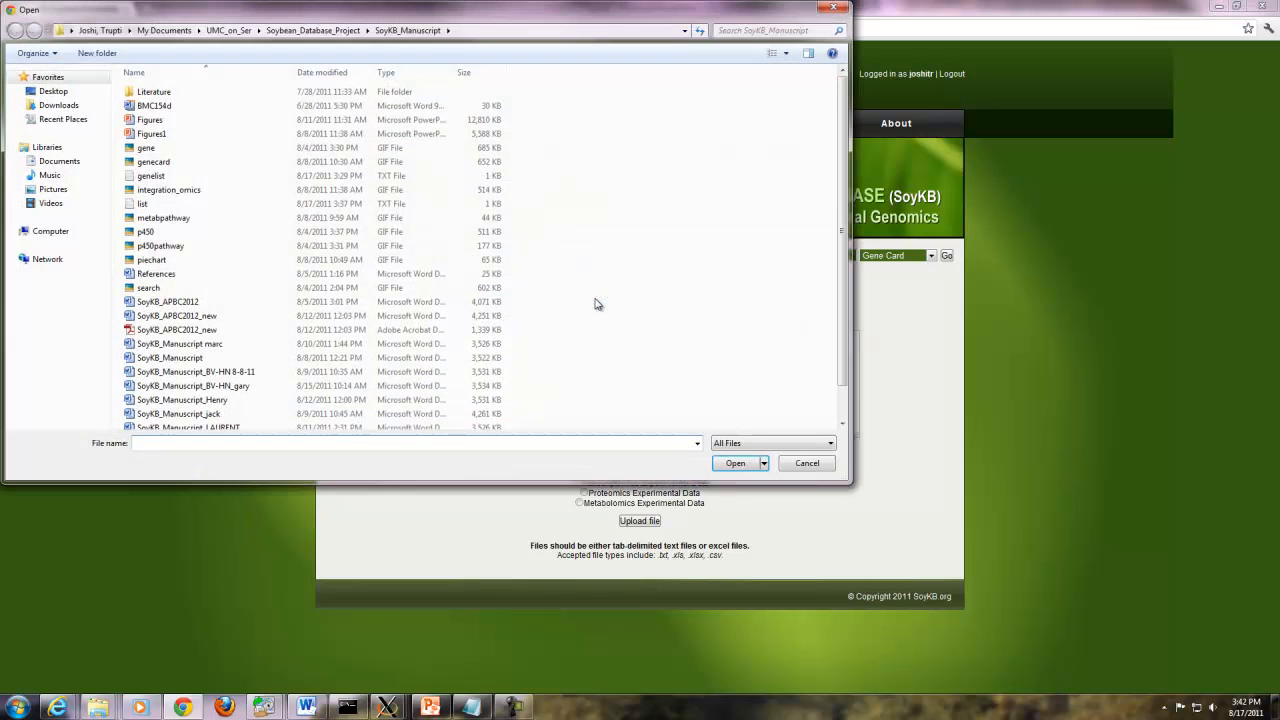
{"action": "left_click", "coordinate": [145, 204]}
{"action": "left_click", "coordinate": [736, 464]}
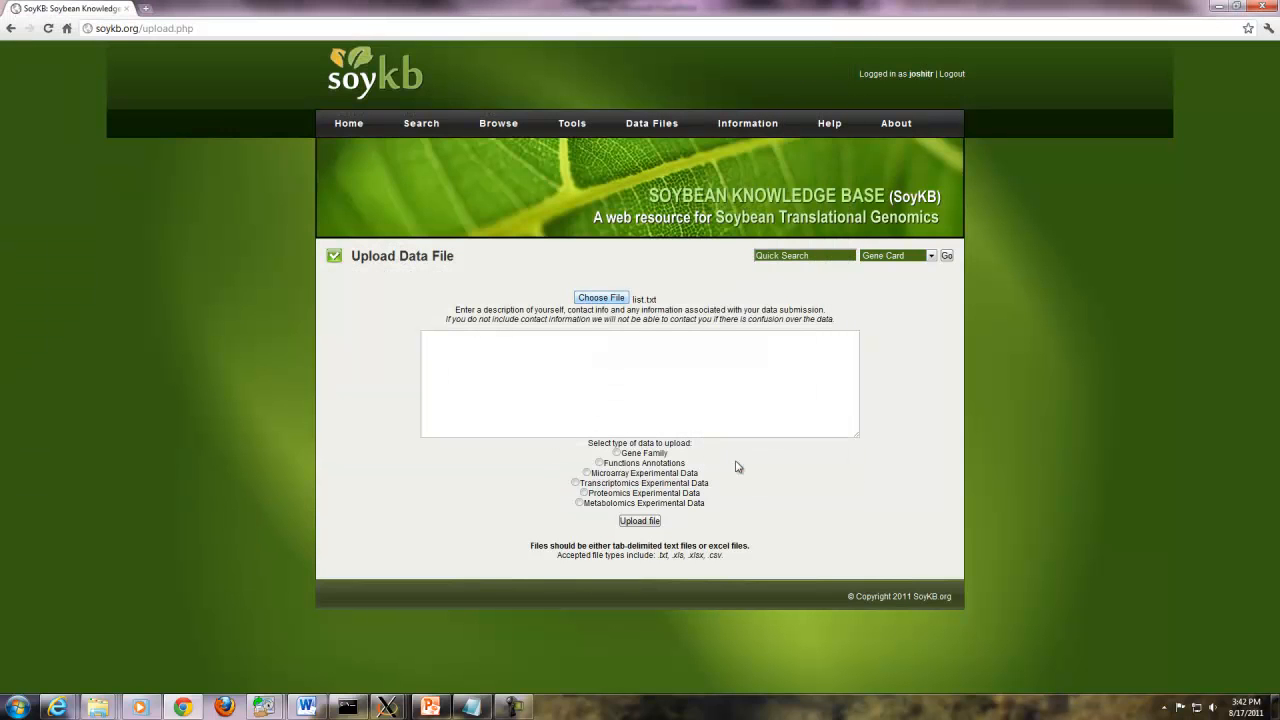
{"action": "left_click", "coordinate": [471, 707]}
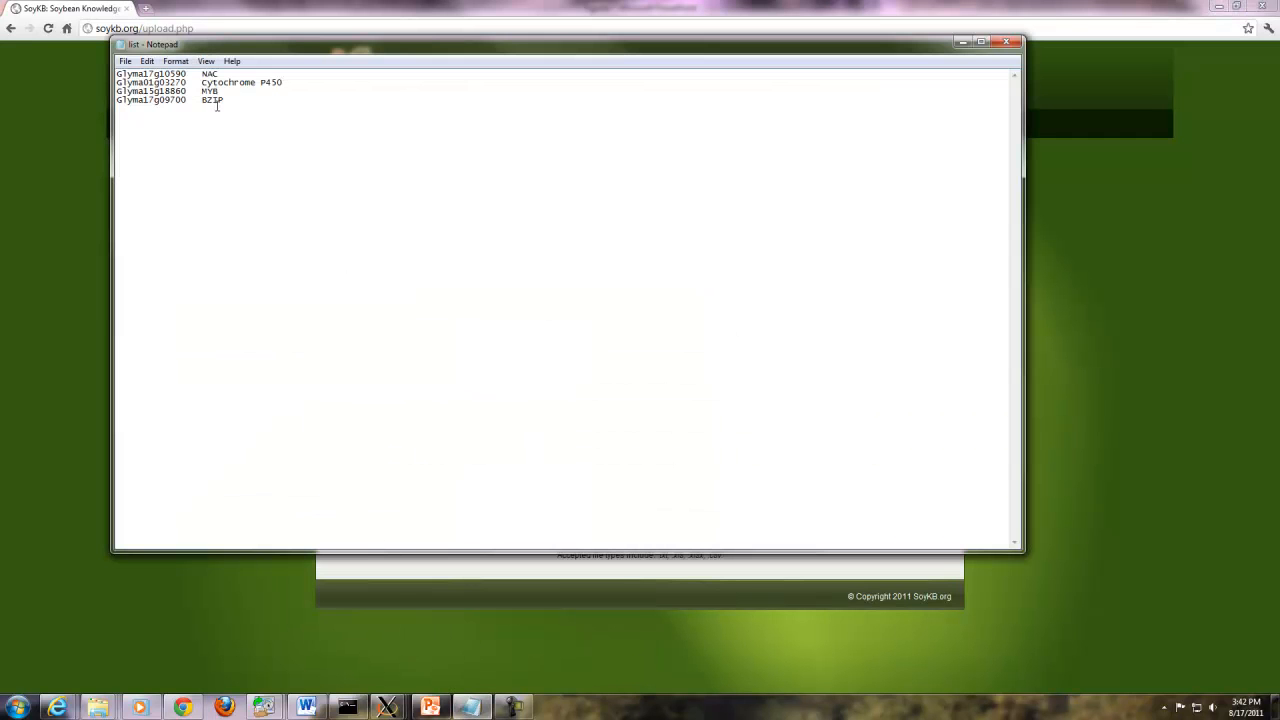
{"action": "left_click", "coordinate": [1006, 42]}
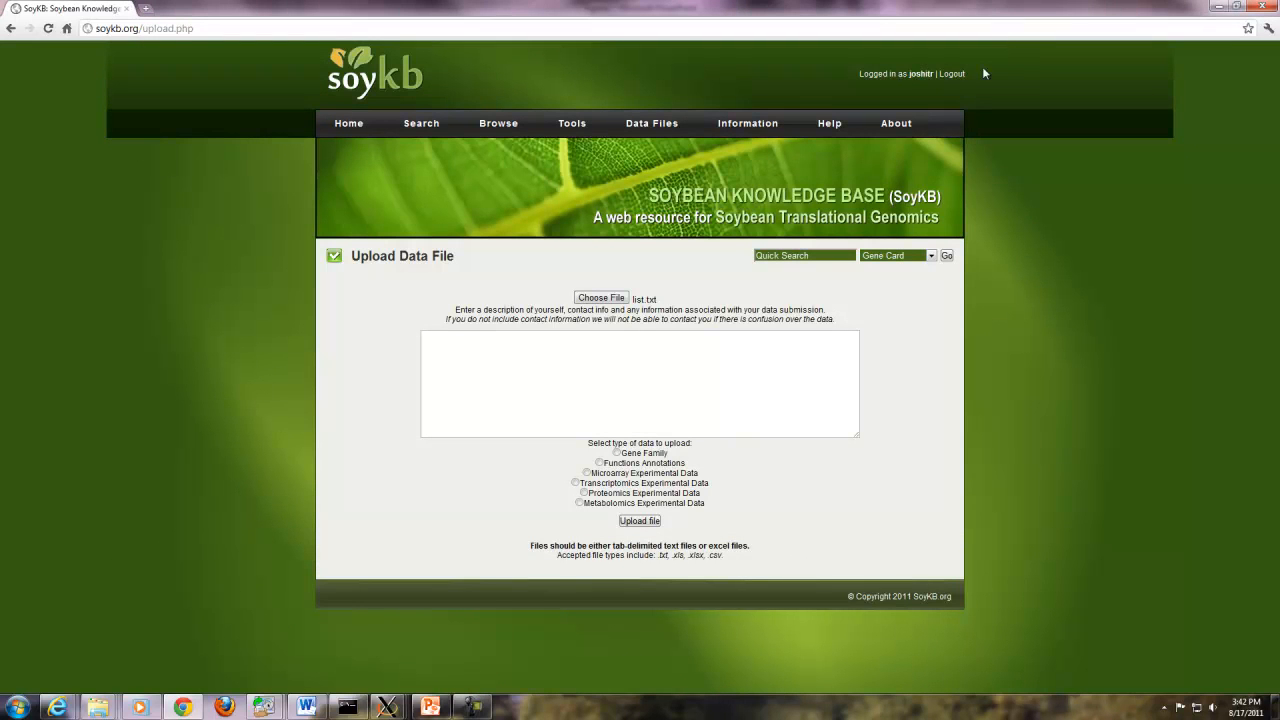
{"action": "left_click", "coordinate": [598, 370]}
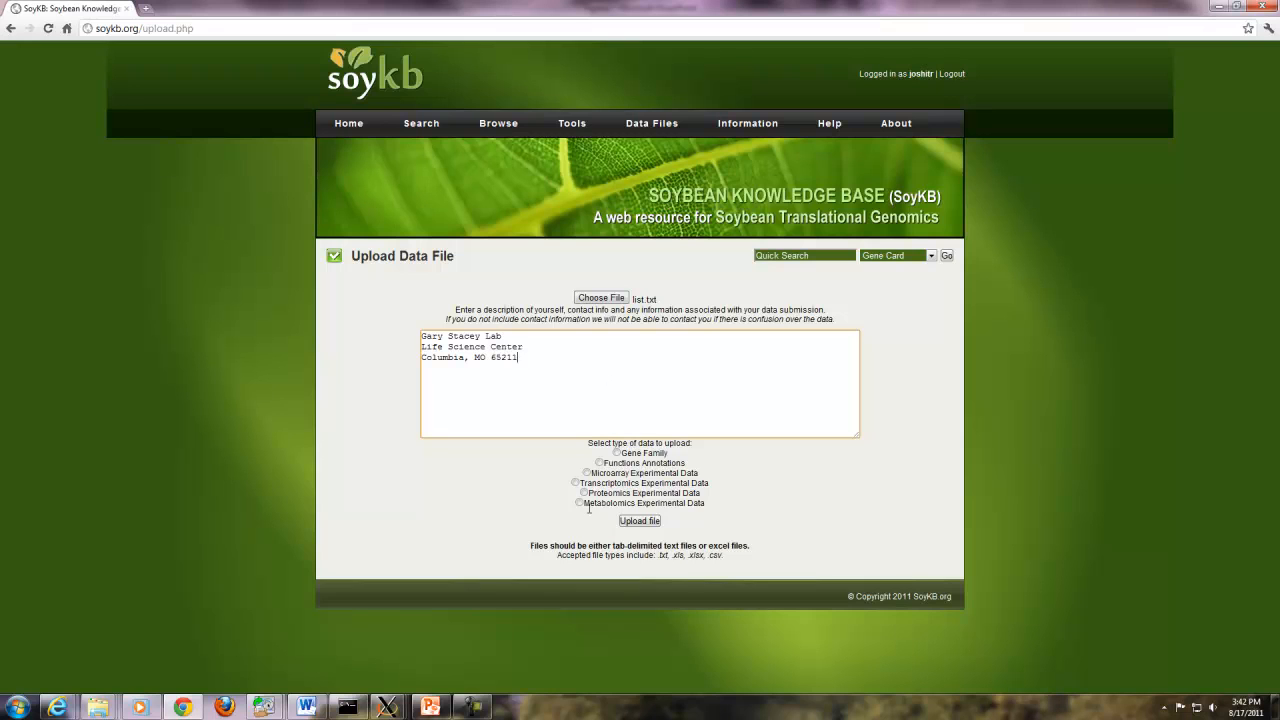
{"action": "left_click", "coordinate": [617, 453]}
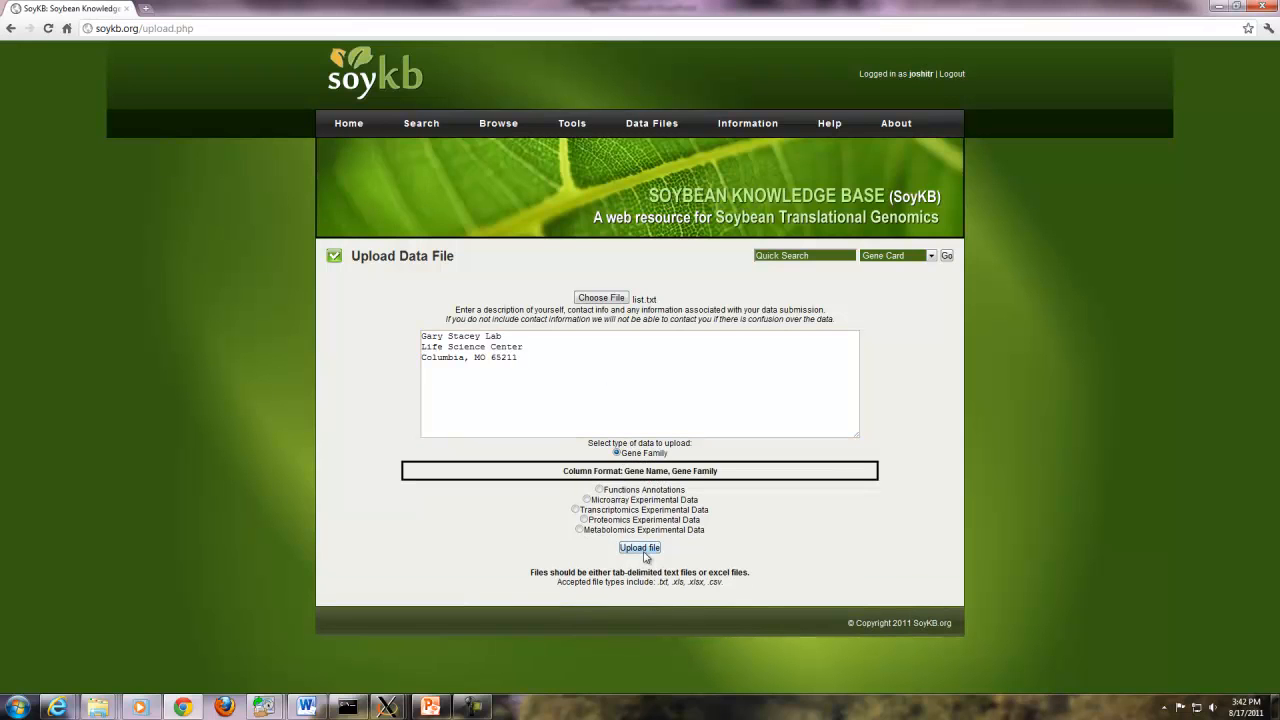